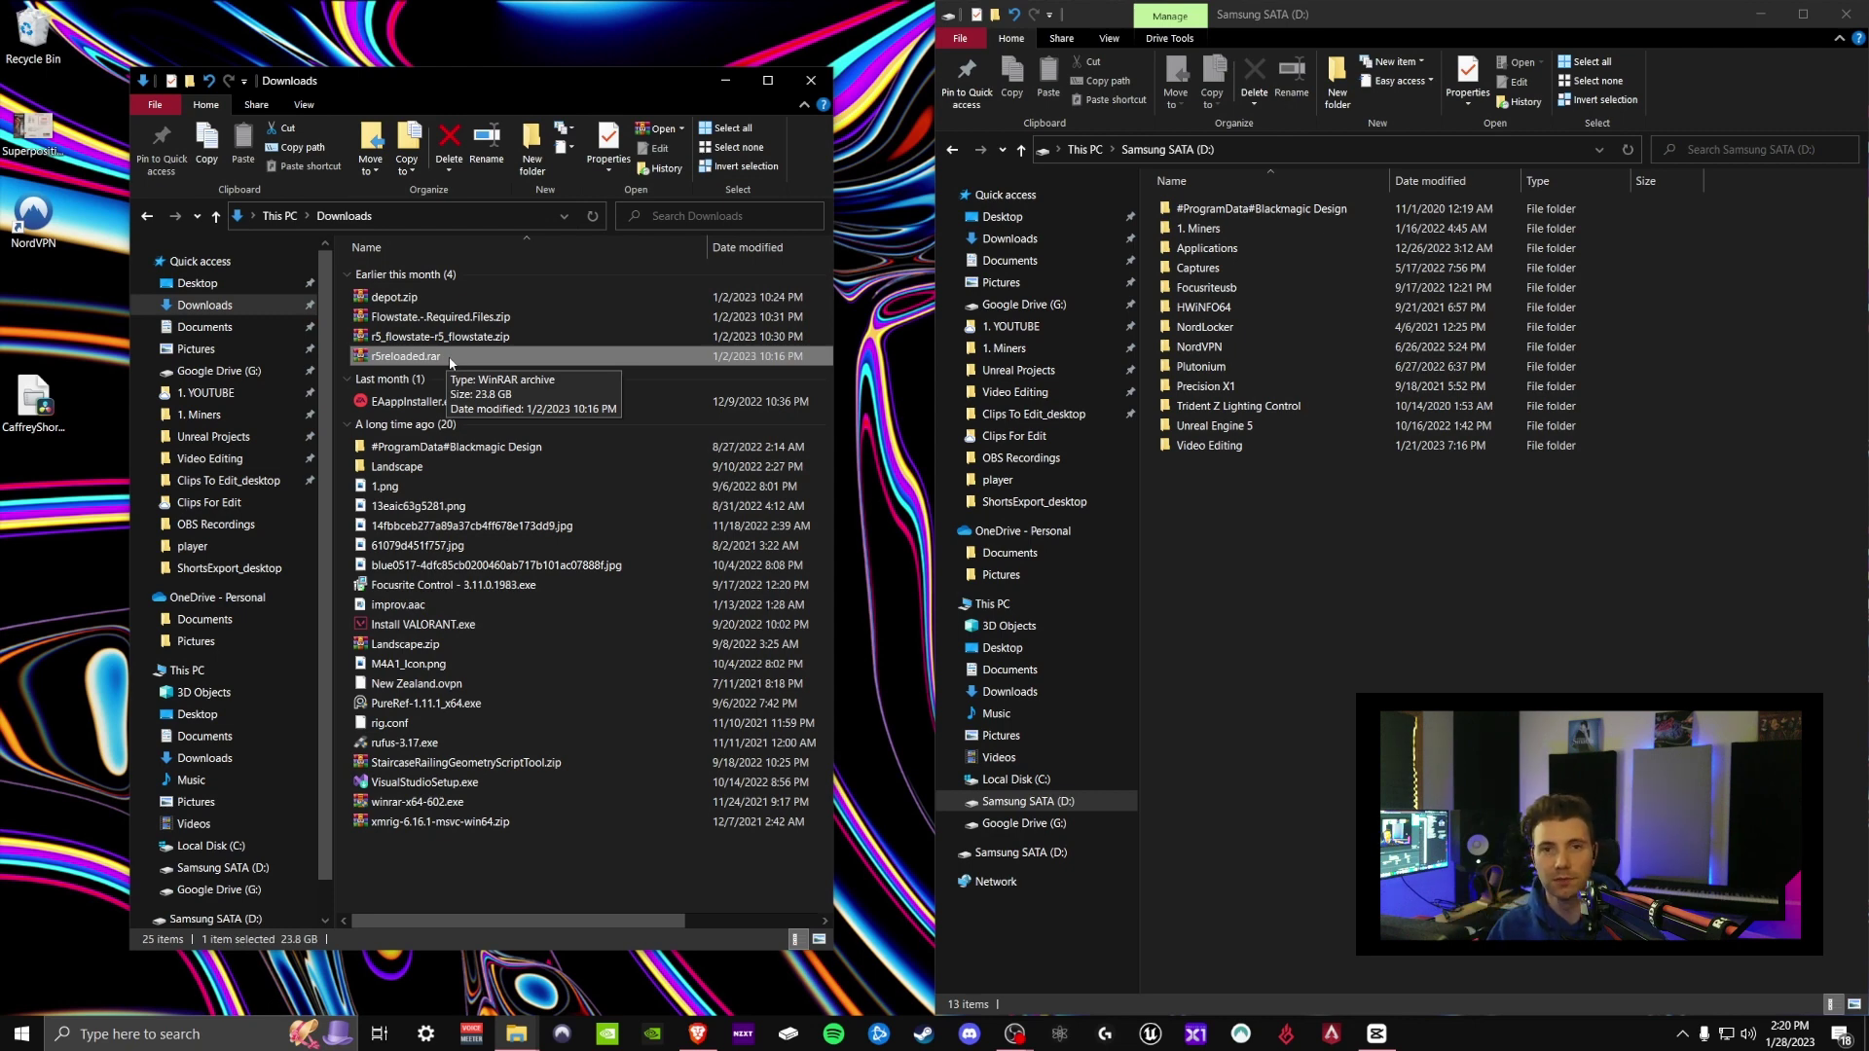
# - Open r5reloaded.rar from Downloads and extract its R5pc_r5launch folder to the root of the Samsung SATA (D:) drive
pyautogui.rightClick(446, 357)
pyautogui.click(418, 362)
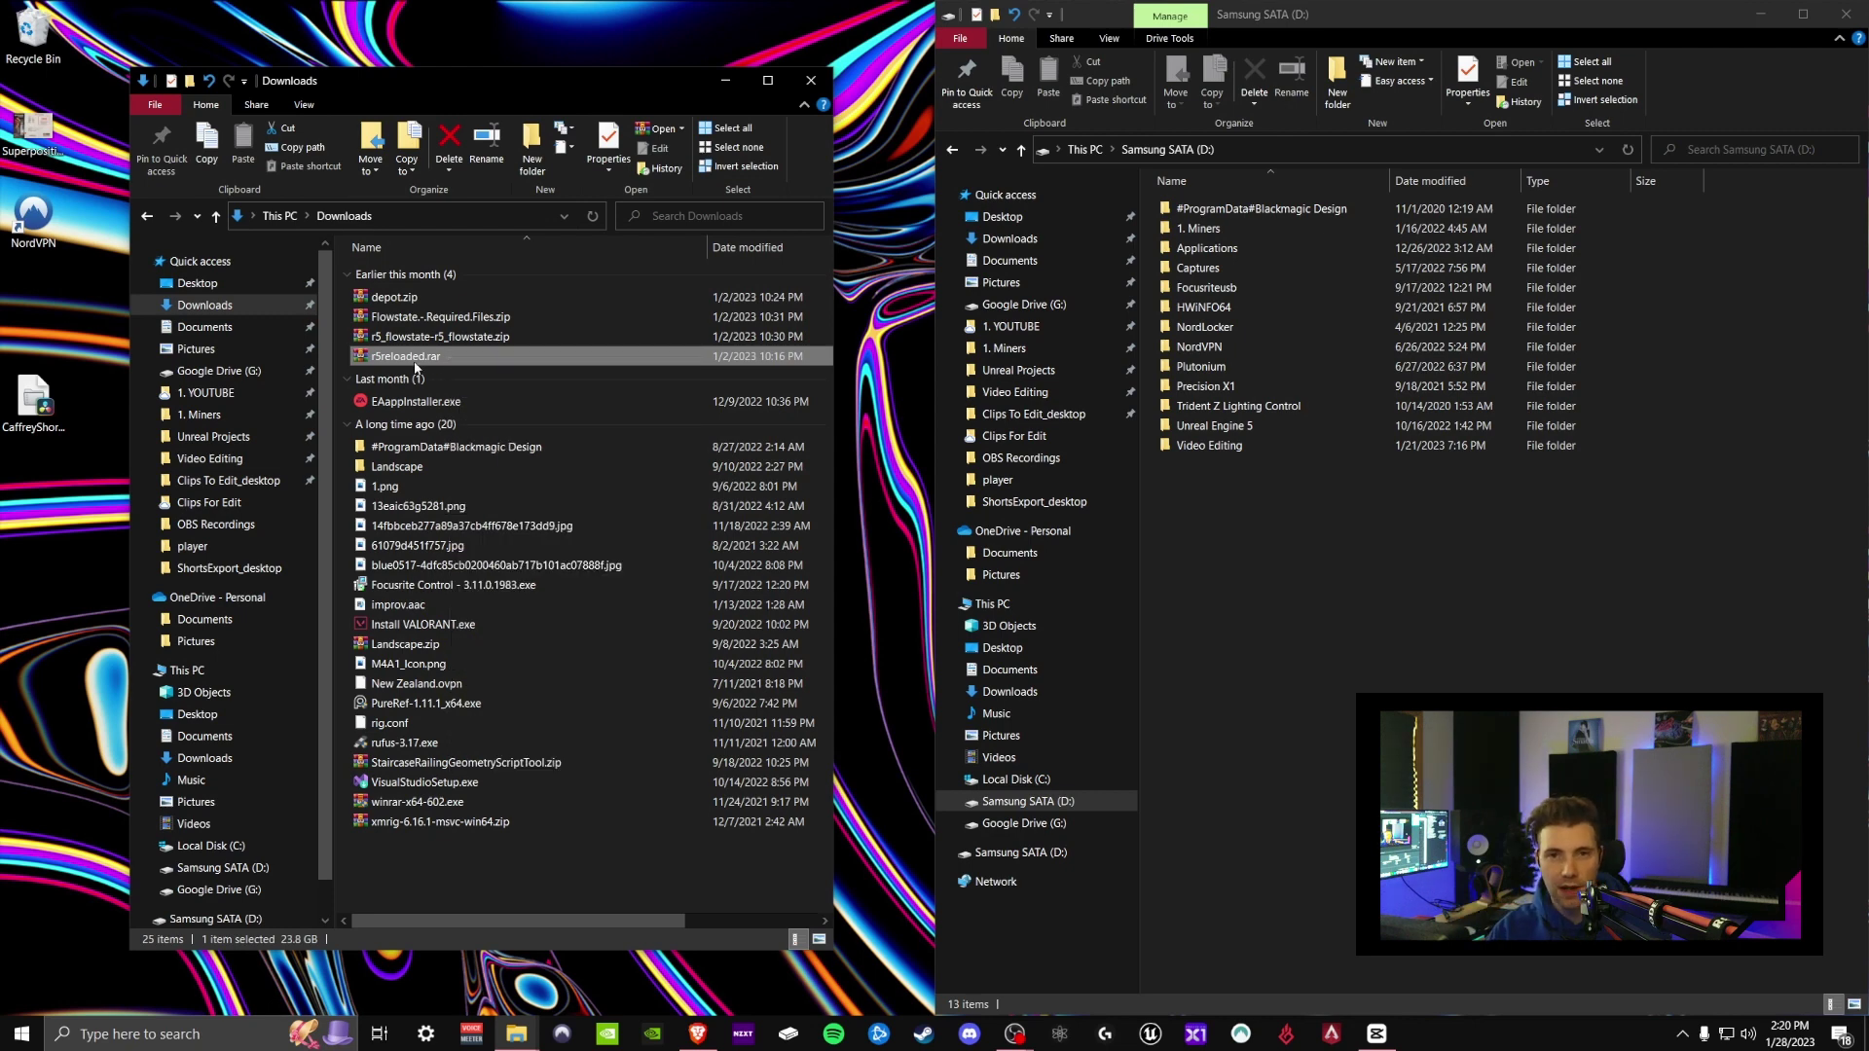
pyautogui.doubleClick(475, 356)
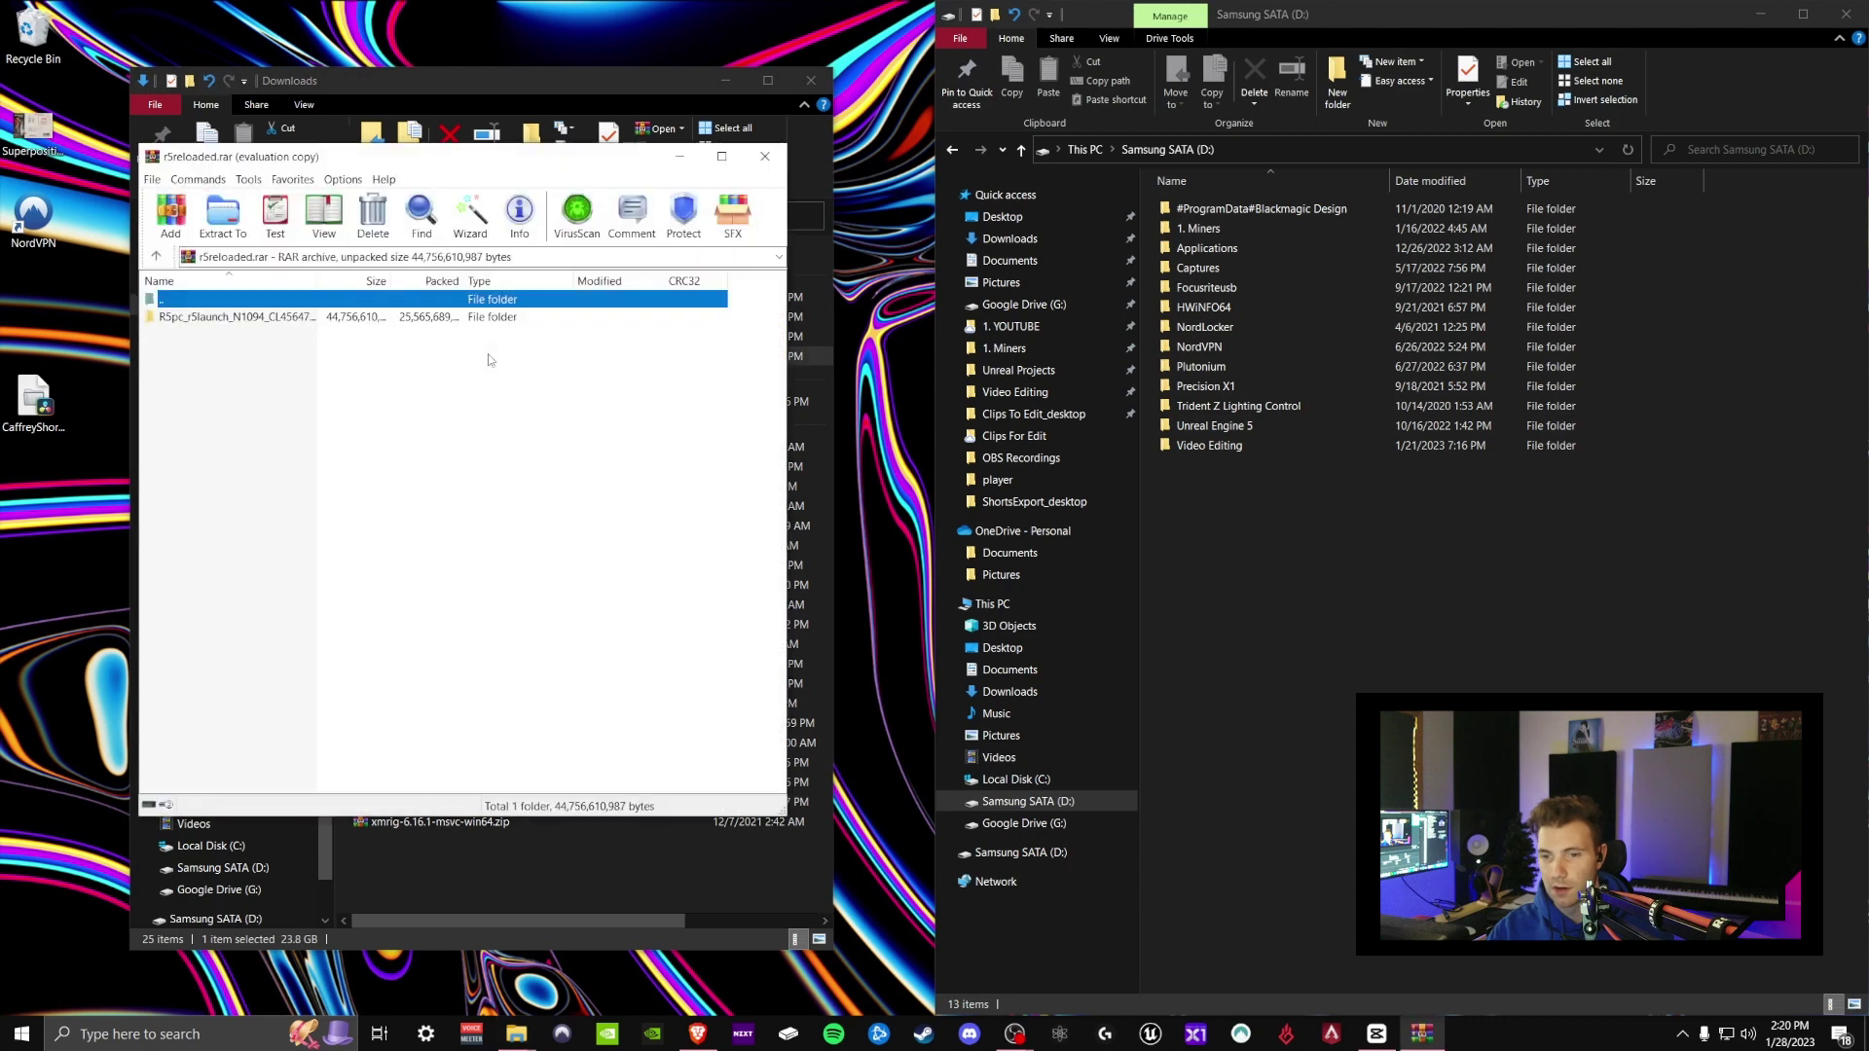
pyautogui.moveTo(276, 323); pyautogui.dragTo(715, 452)
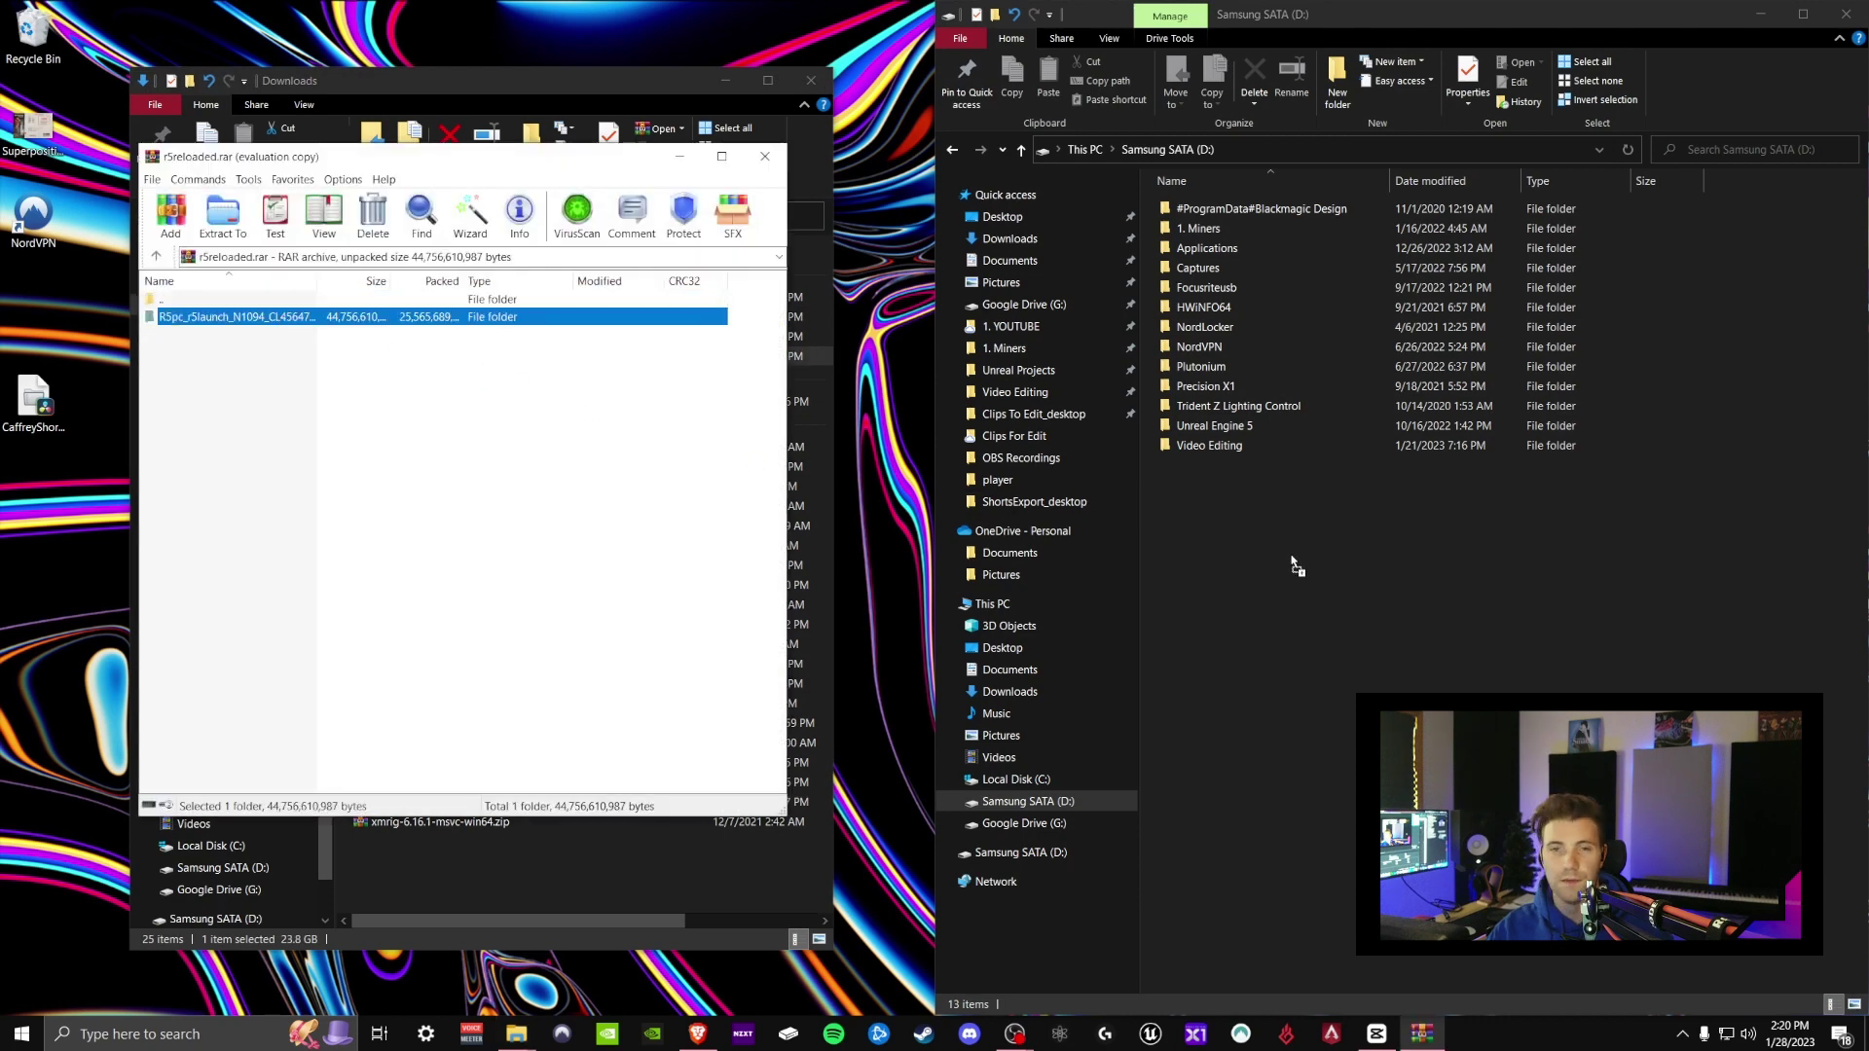
pyautogui.moveTo(1297, 560); pyautogui.dragTo(1295, 555)
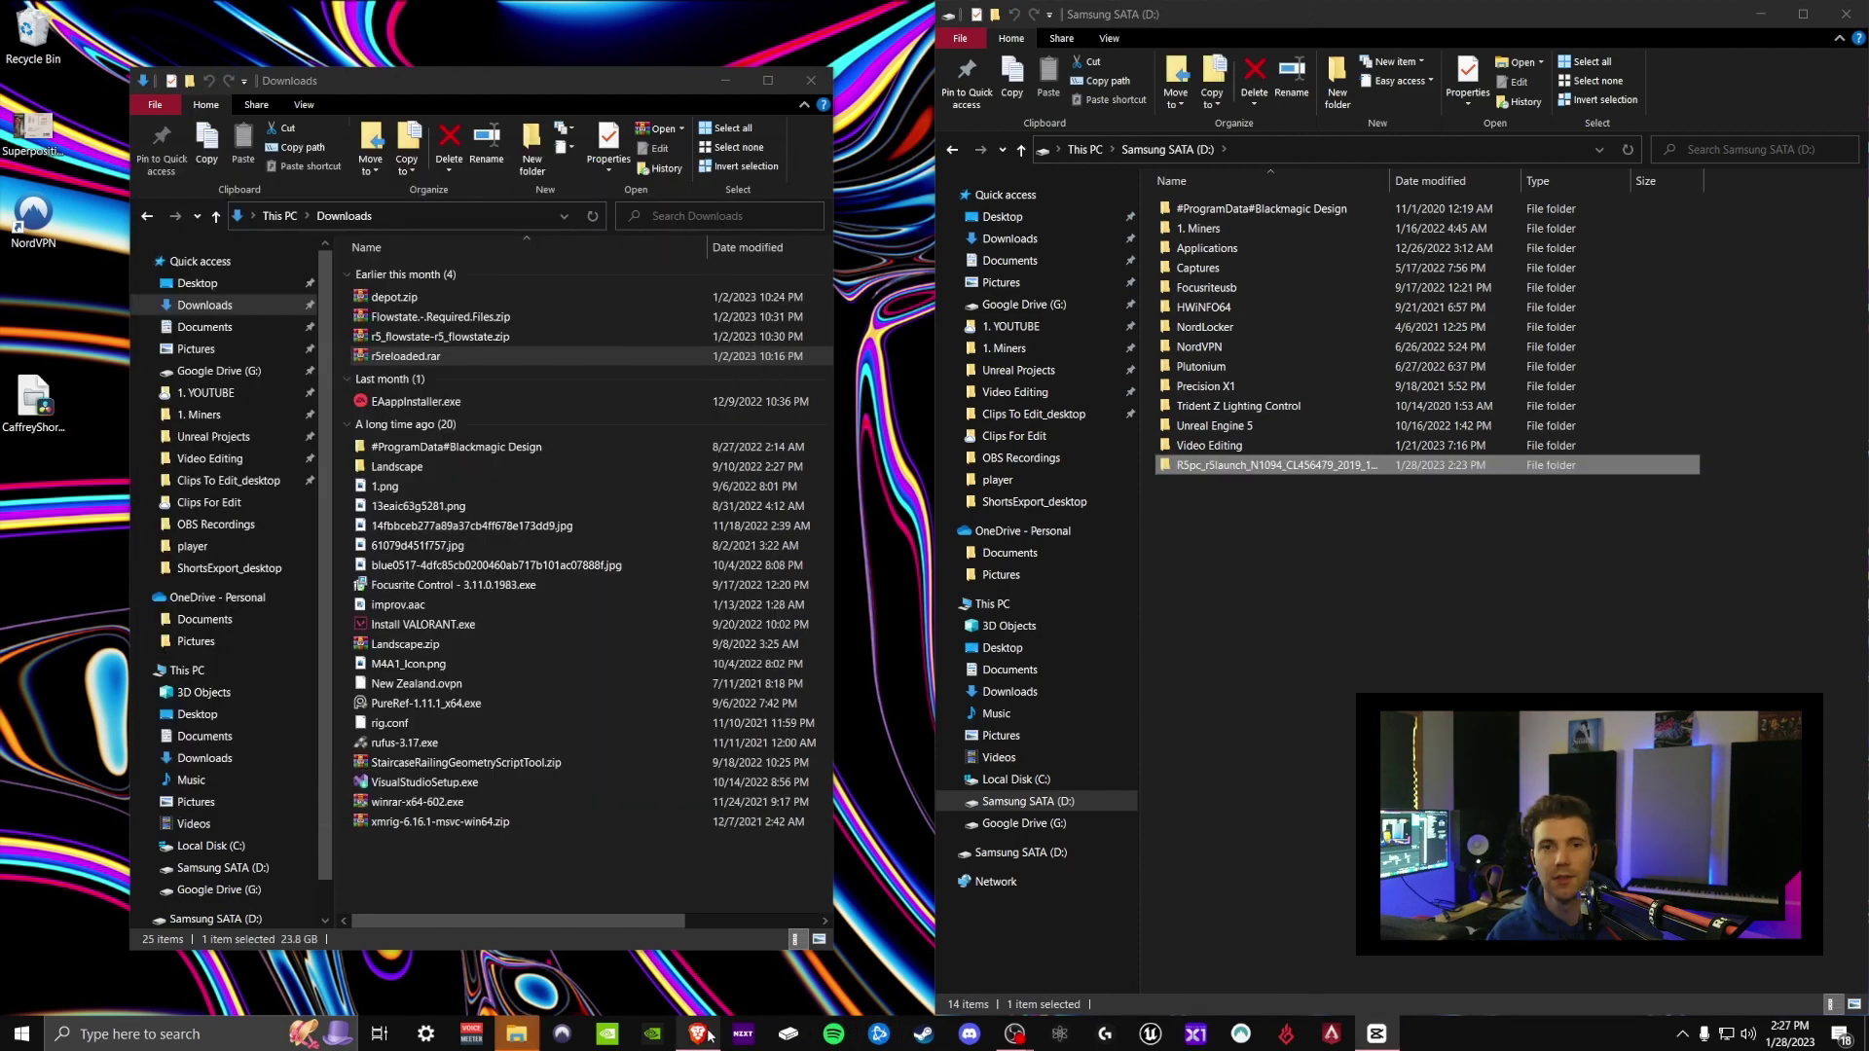
# - Switch to the Brave browser and try to download depot.zip from the r5sdk v2.2.2 Release Candidate page
pyautogui.click(701, 1034)
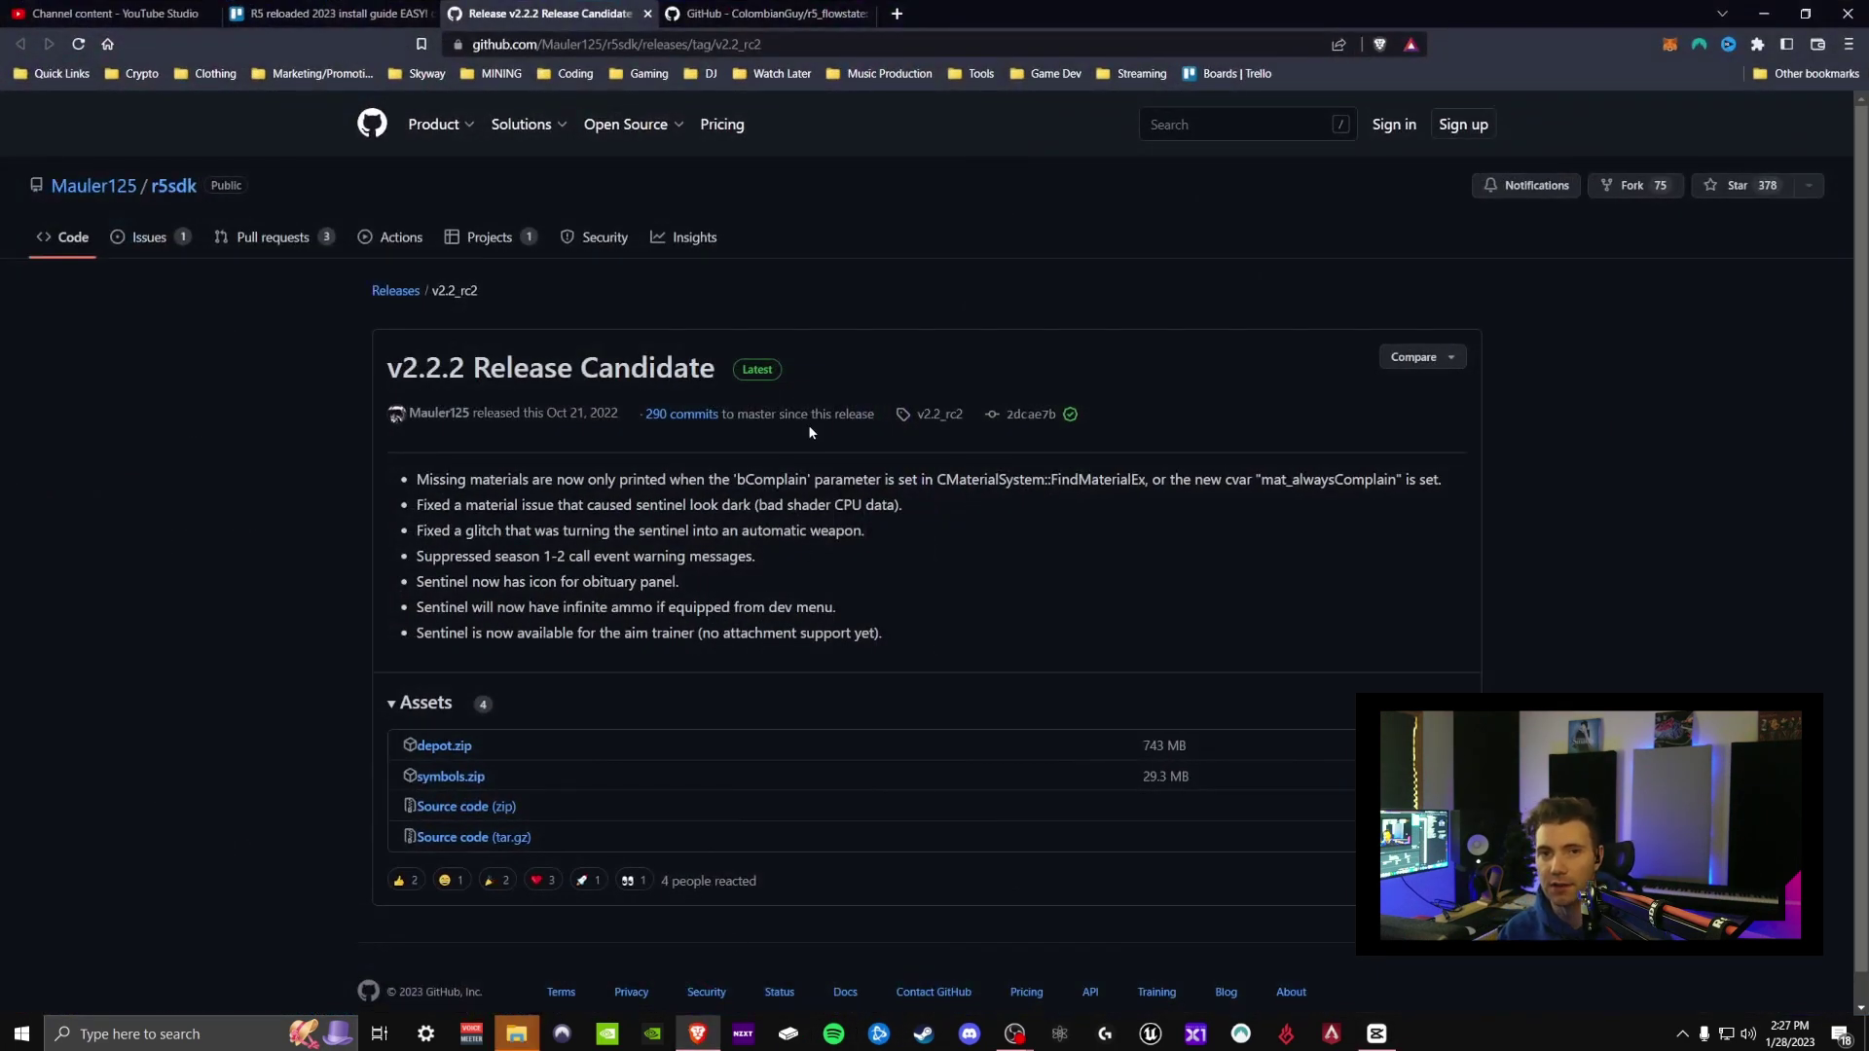
pyautogui.scroll(-1, 395, 680)
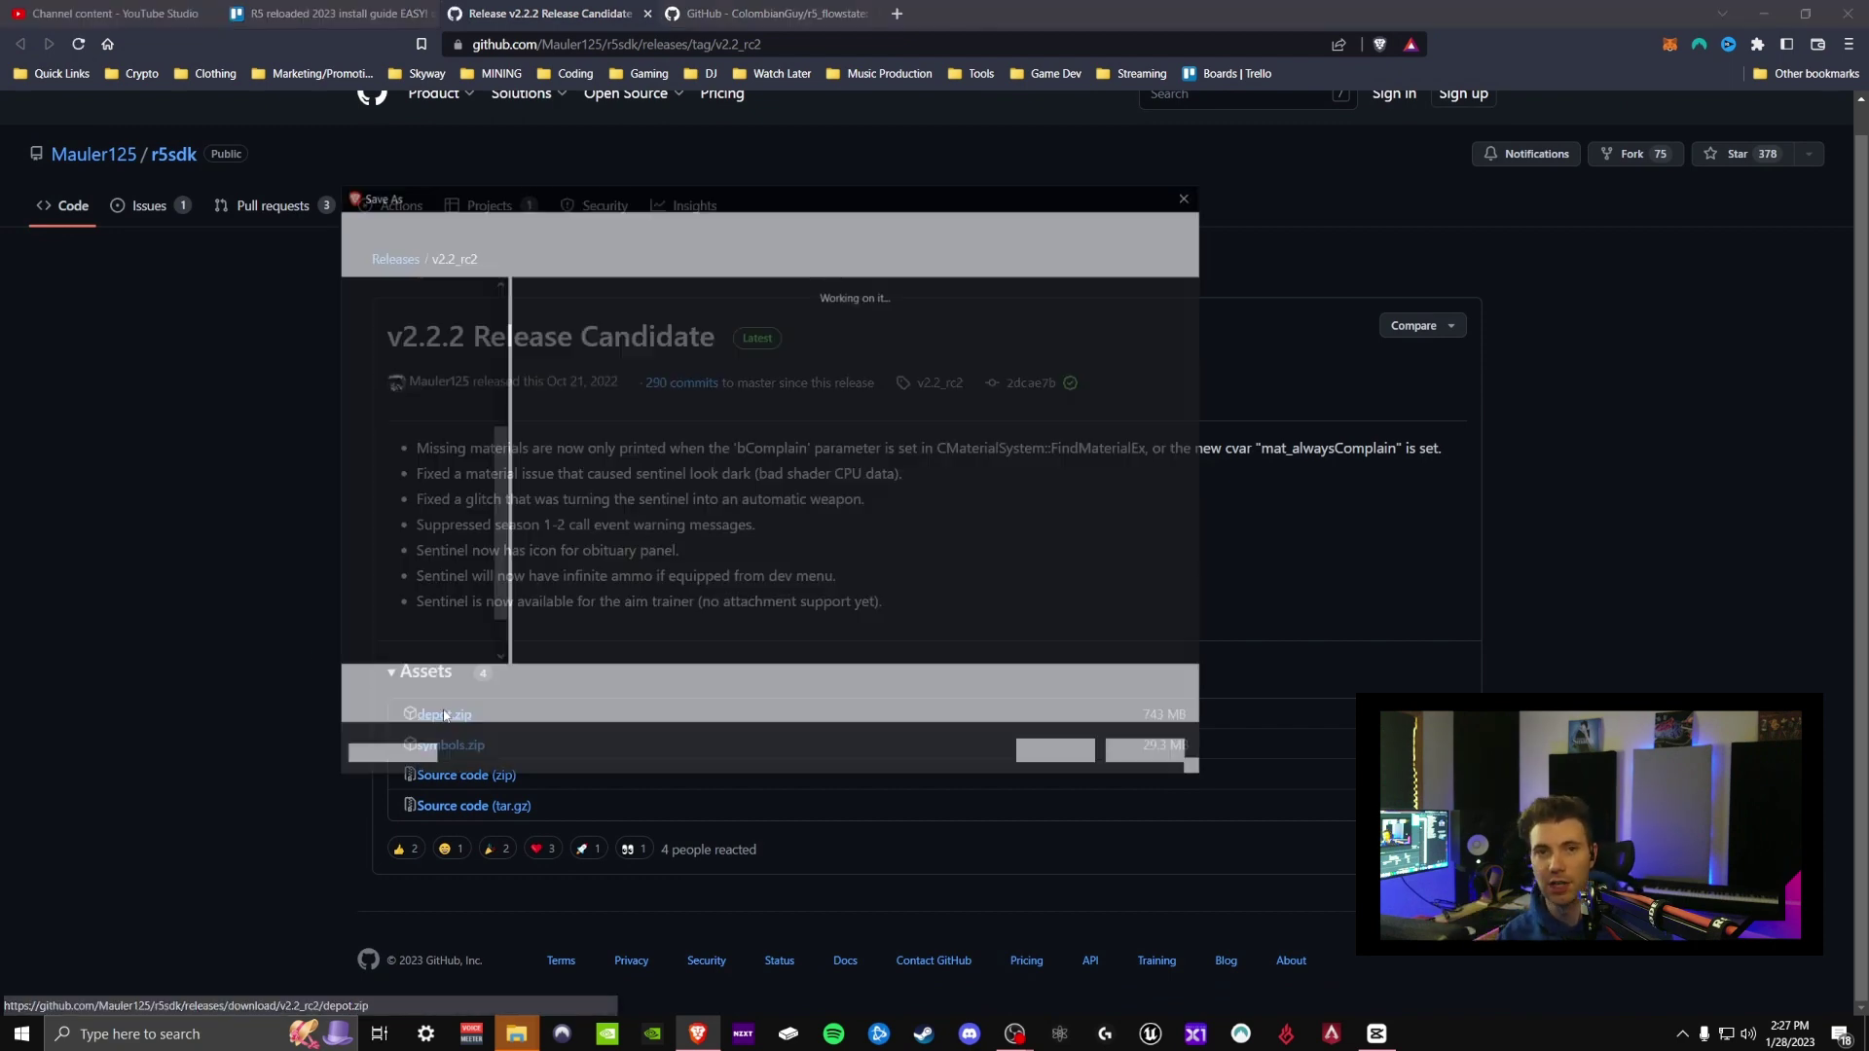
pyautogui.click(1149, 756)
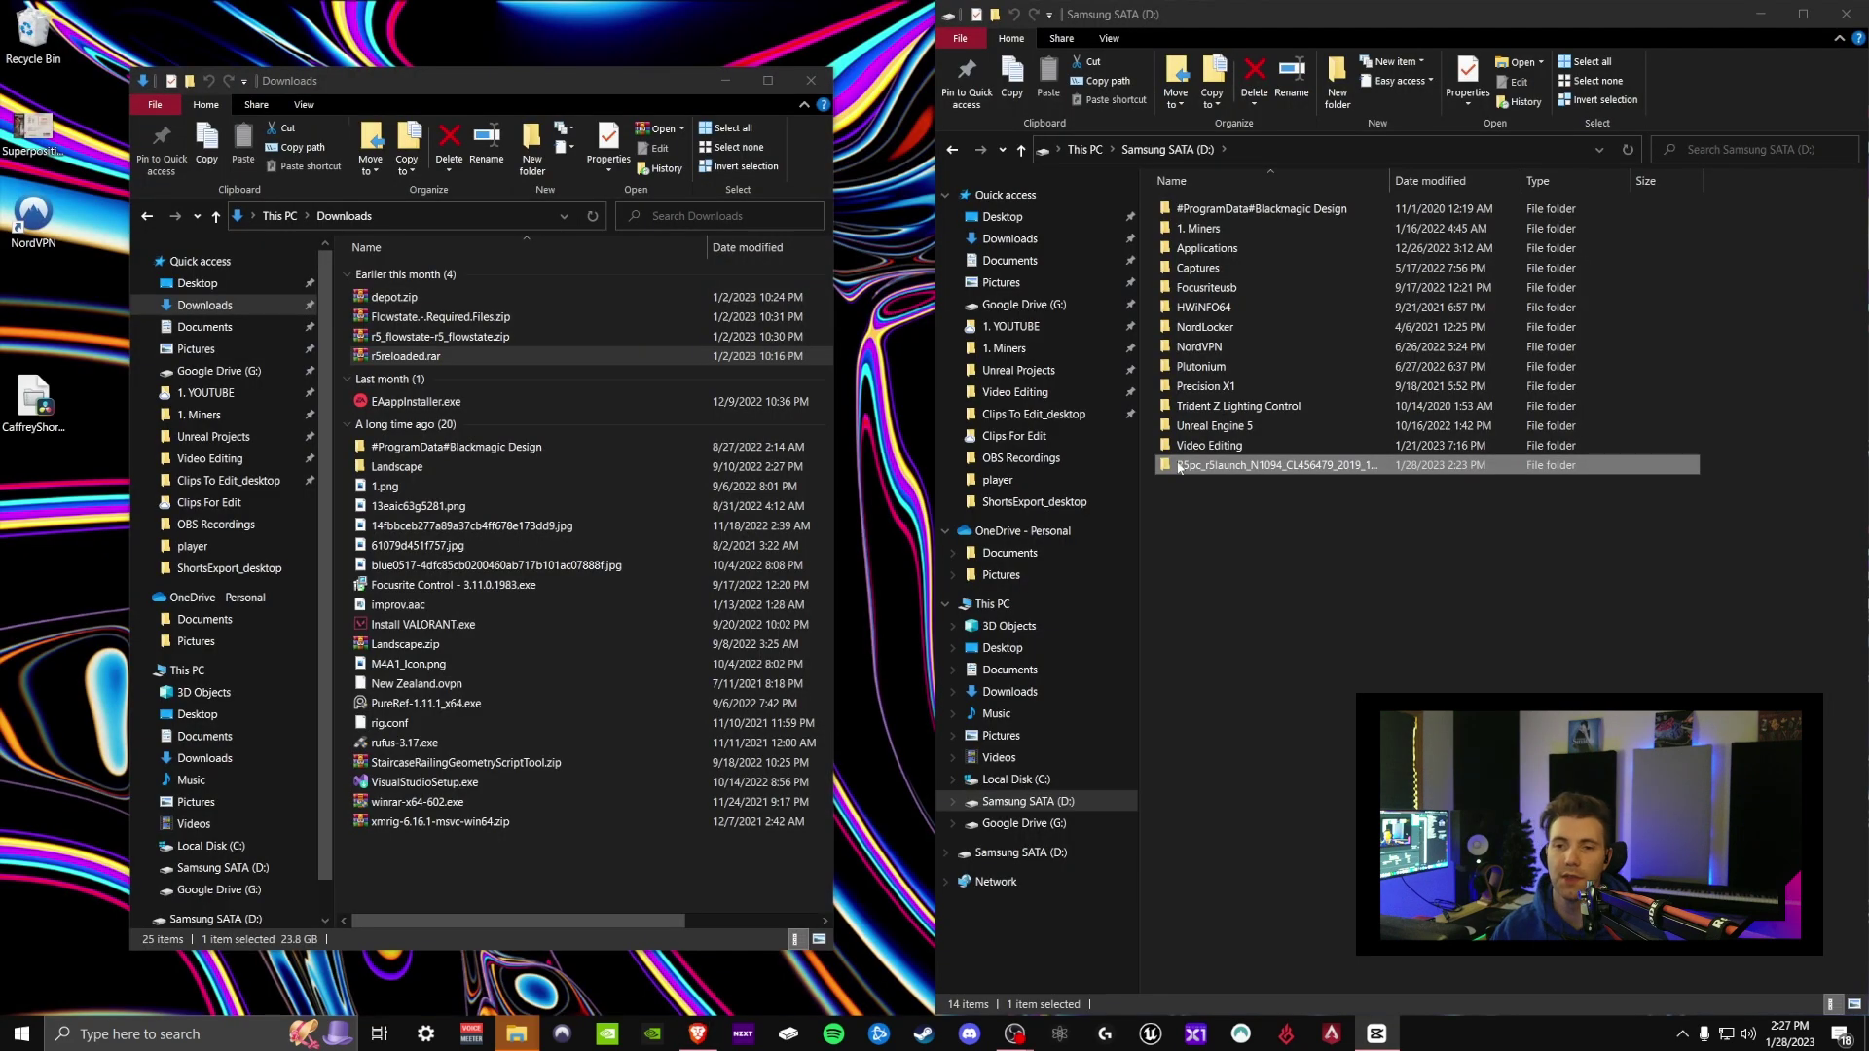
# - Extract everything in depot.zip from Downloads into the R5pc_r5launch folder on D:, replacing files with the same names, and close the archive
pyautogui.doubleClick(1217, 405)
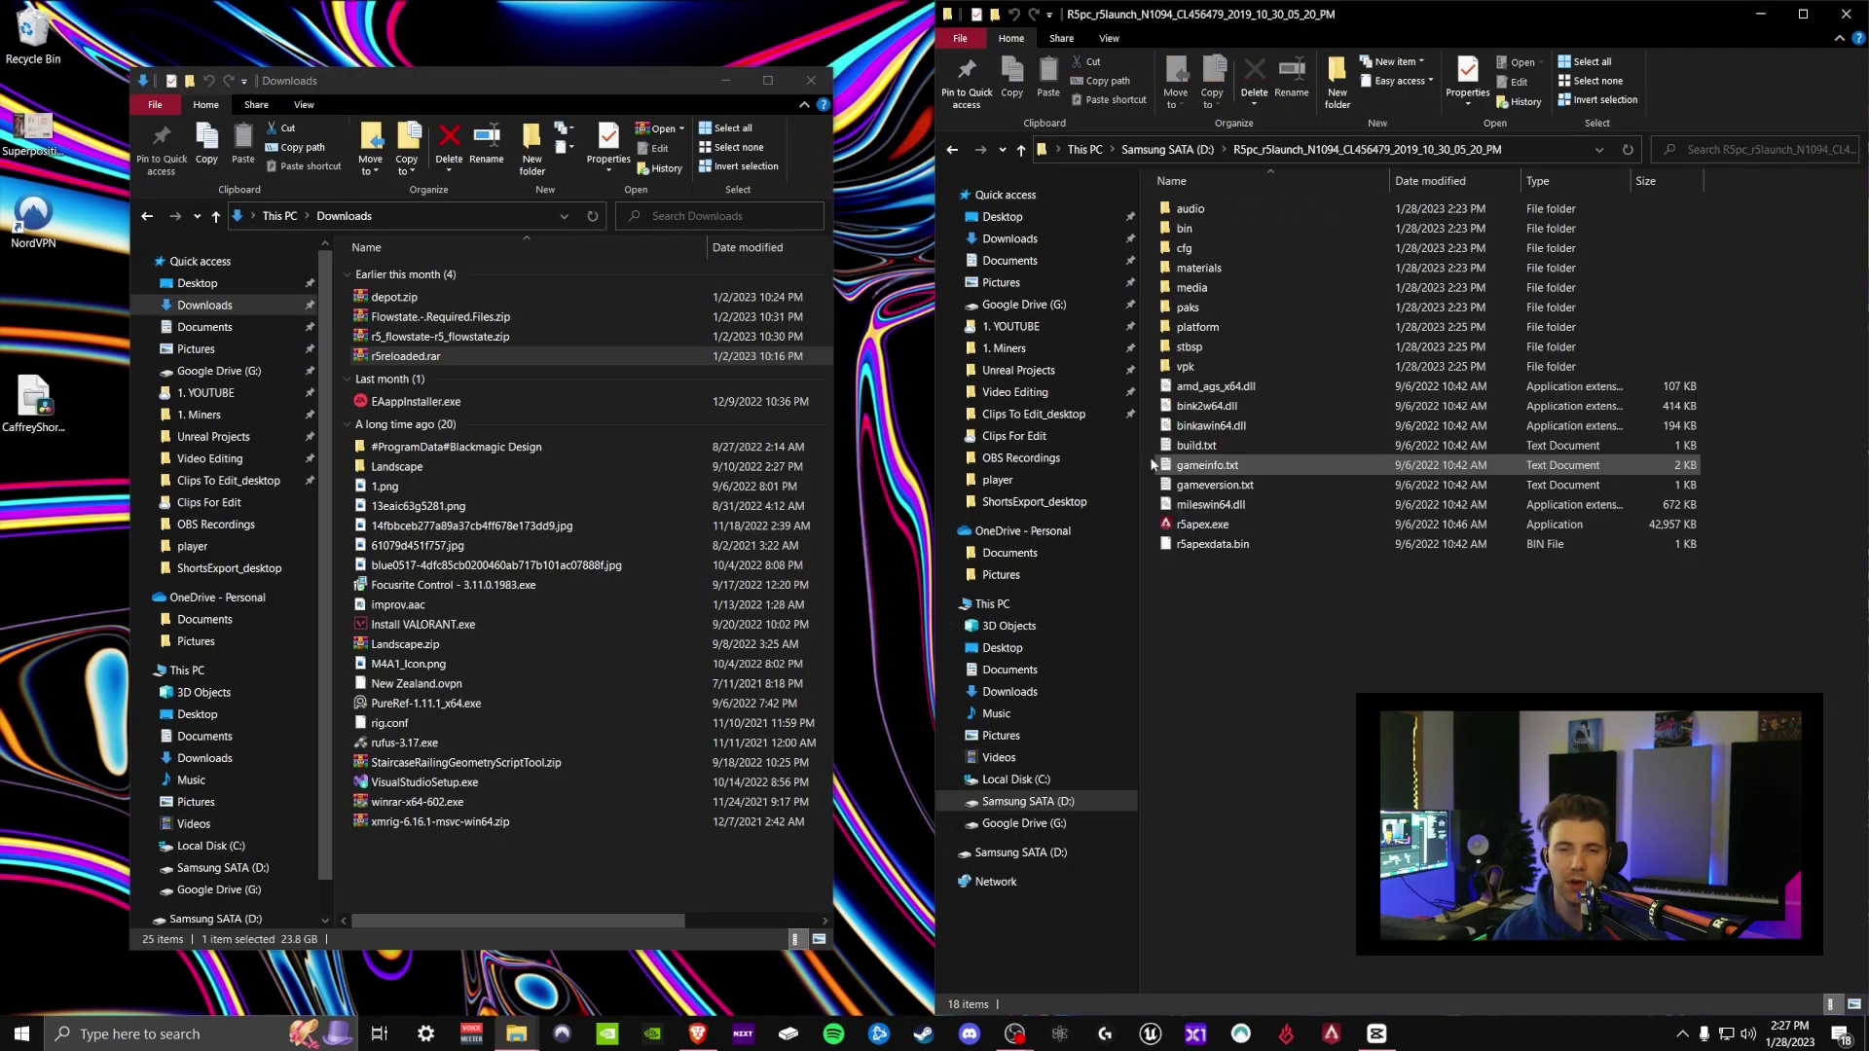
pyautogui.doubleClick(428, 298)
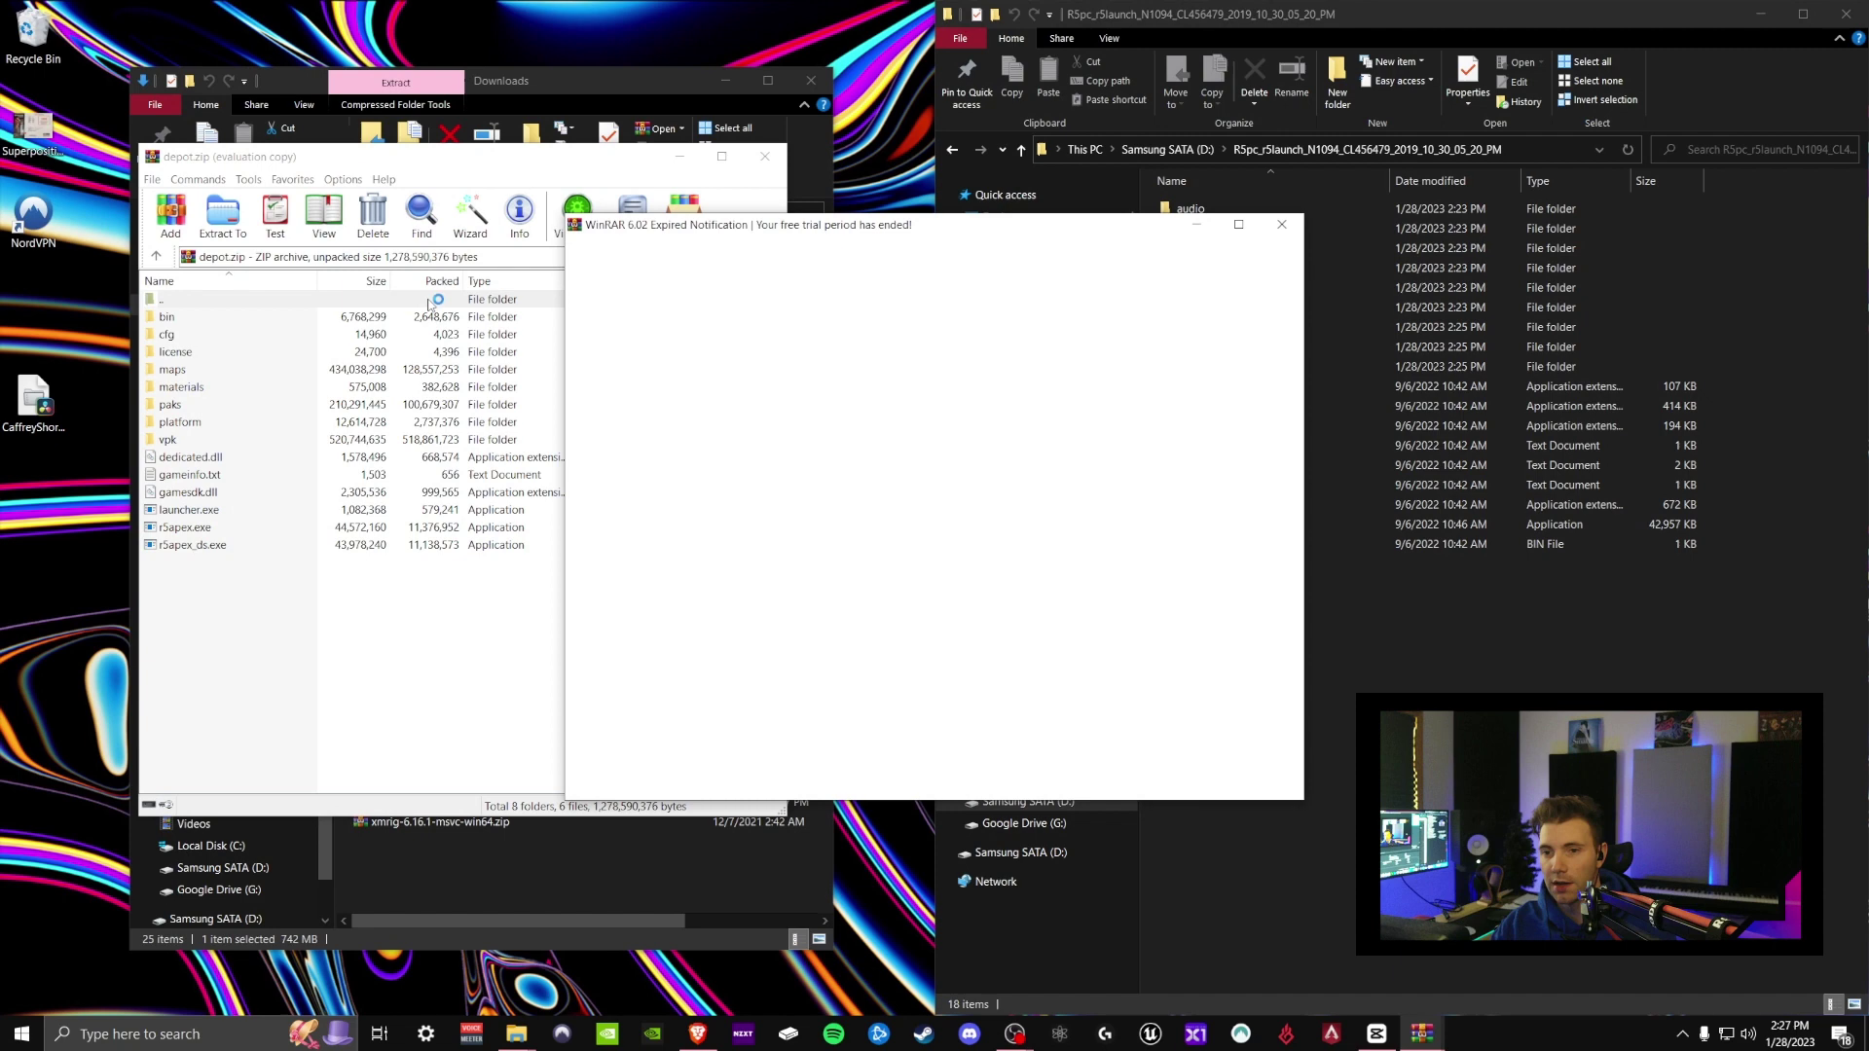
pyautogui.click(1281, 224)
pyautogui.moveTo(330, 624); pyautogui.dragTo(1250, 631)
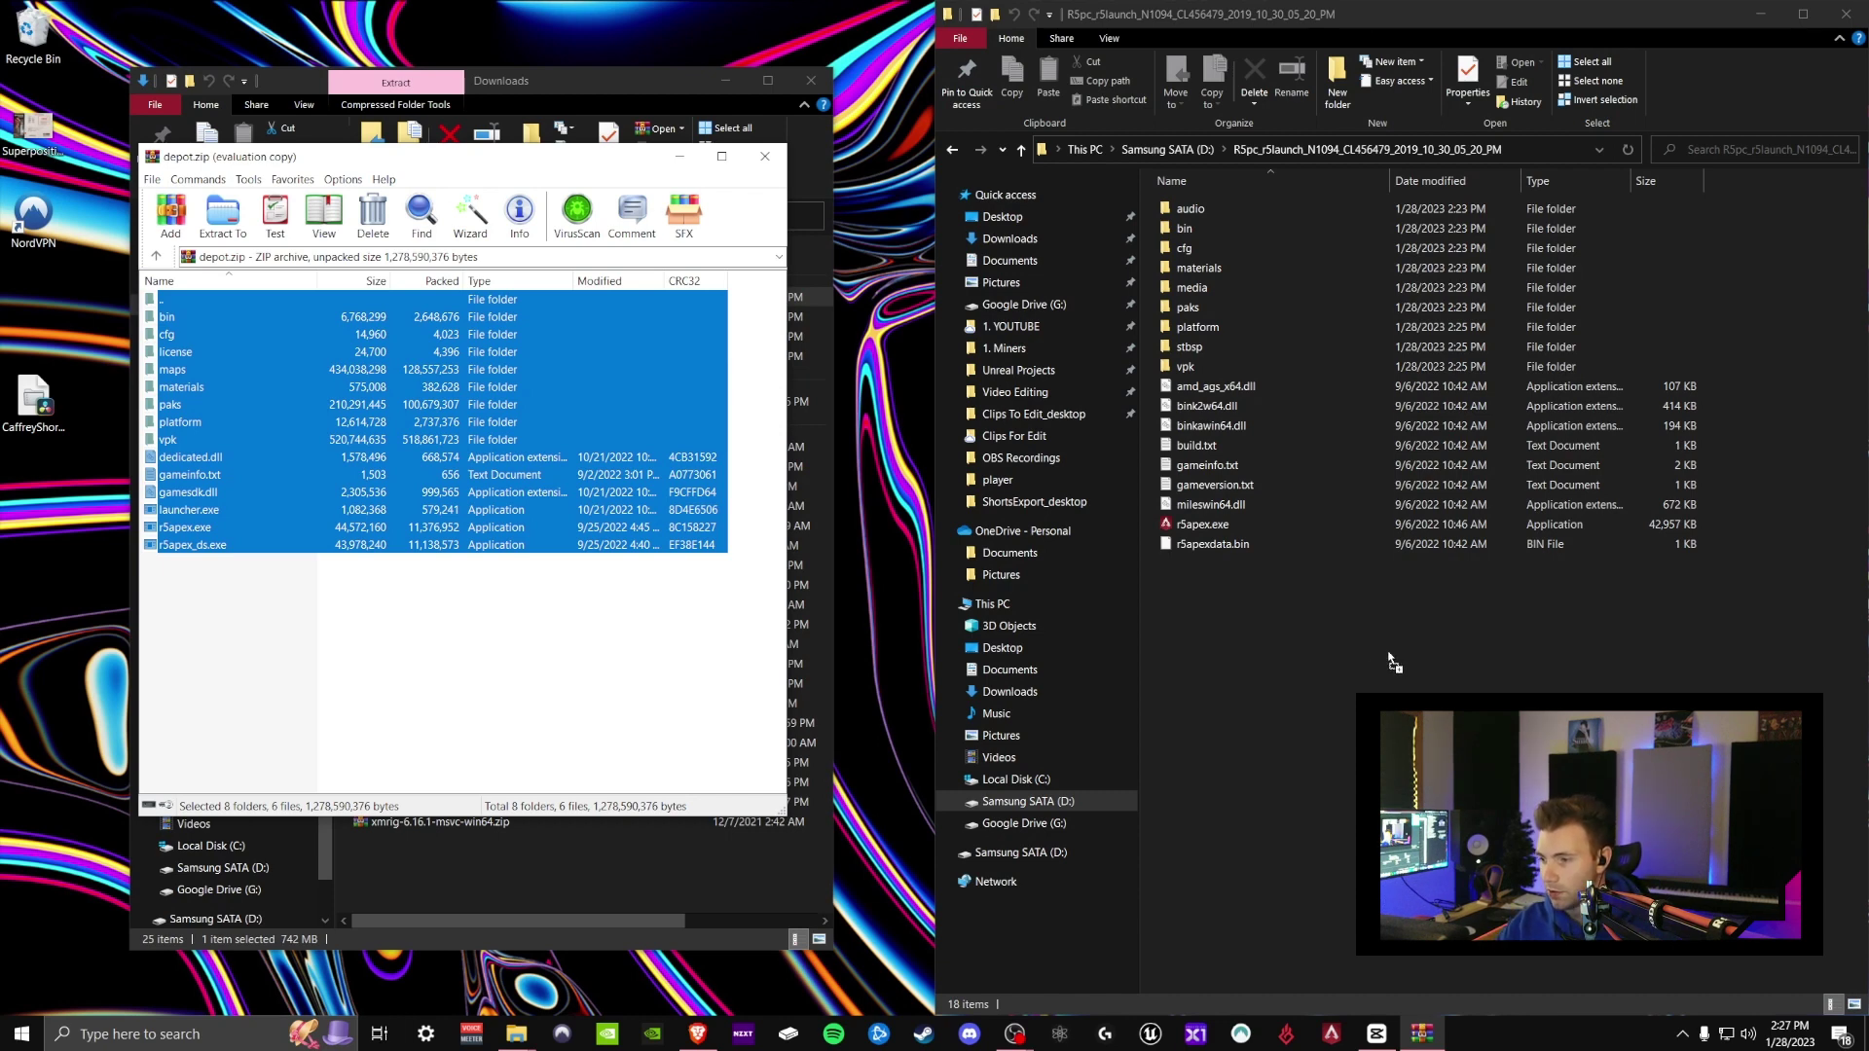
pyautogui.moveTo(1243, 443); pyautogui.dragTo(1287, 698)
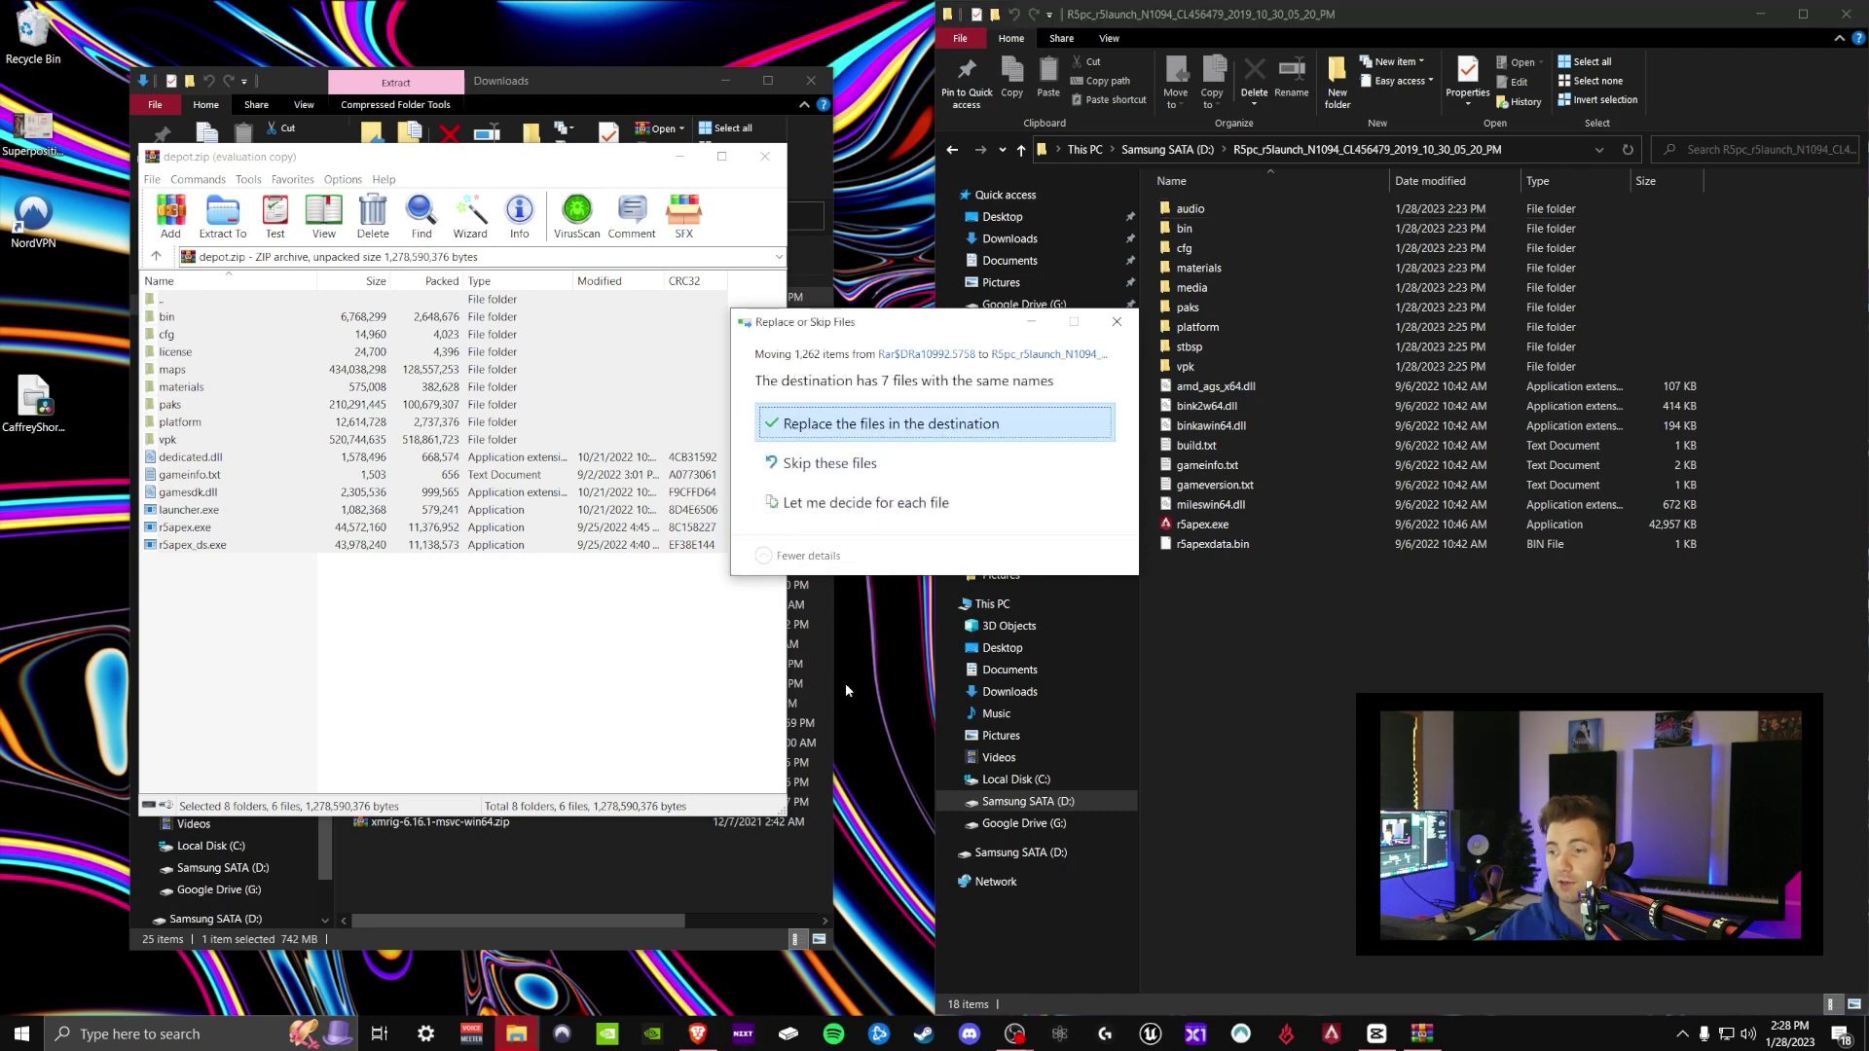
pyautogui.click(902, 432)
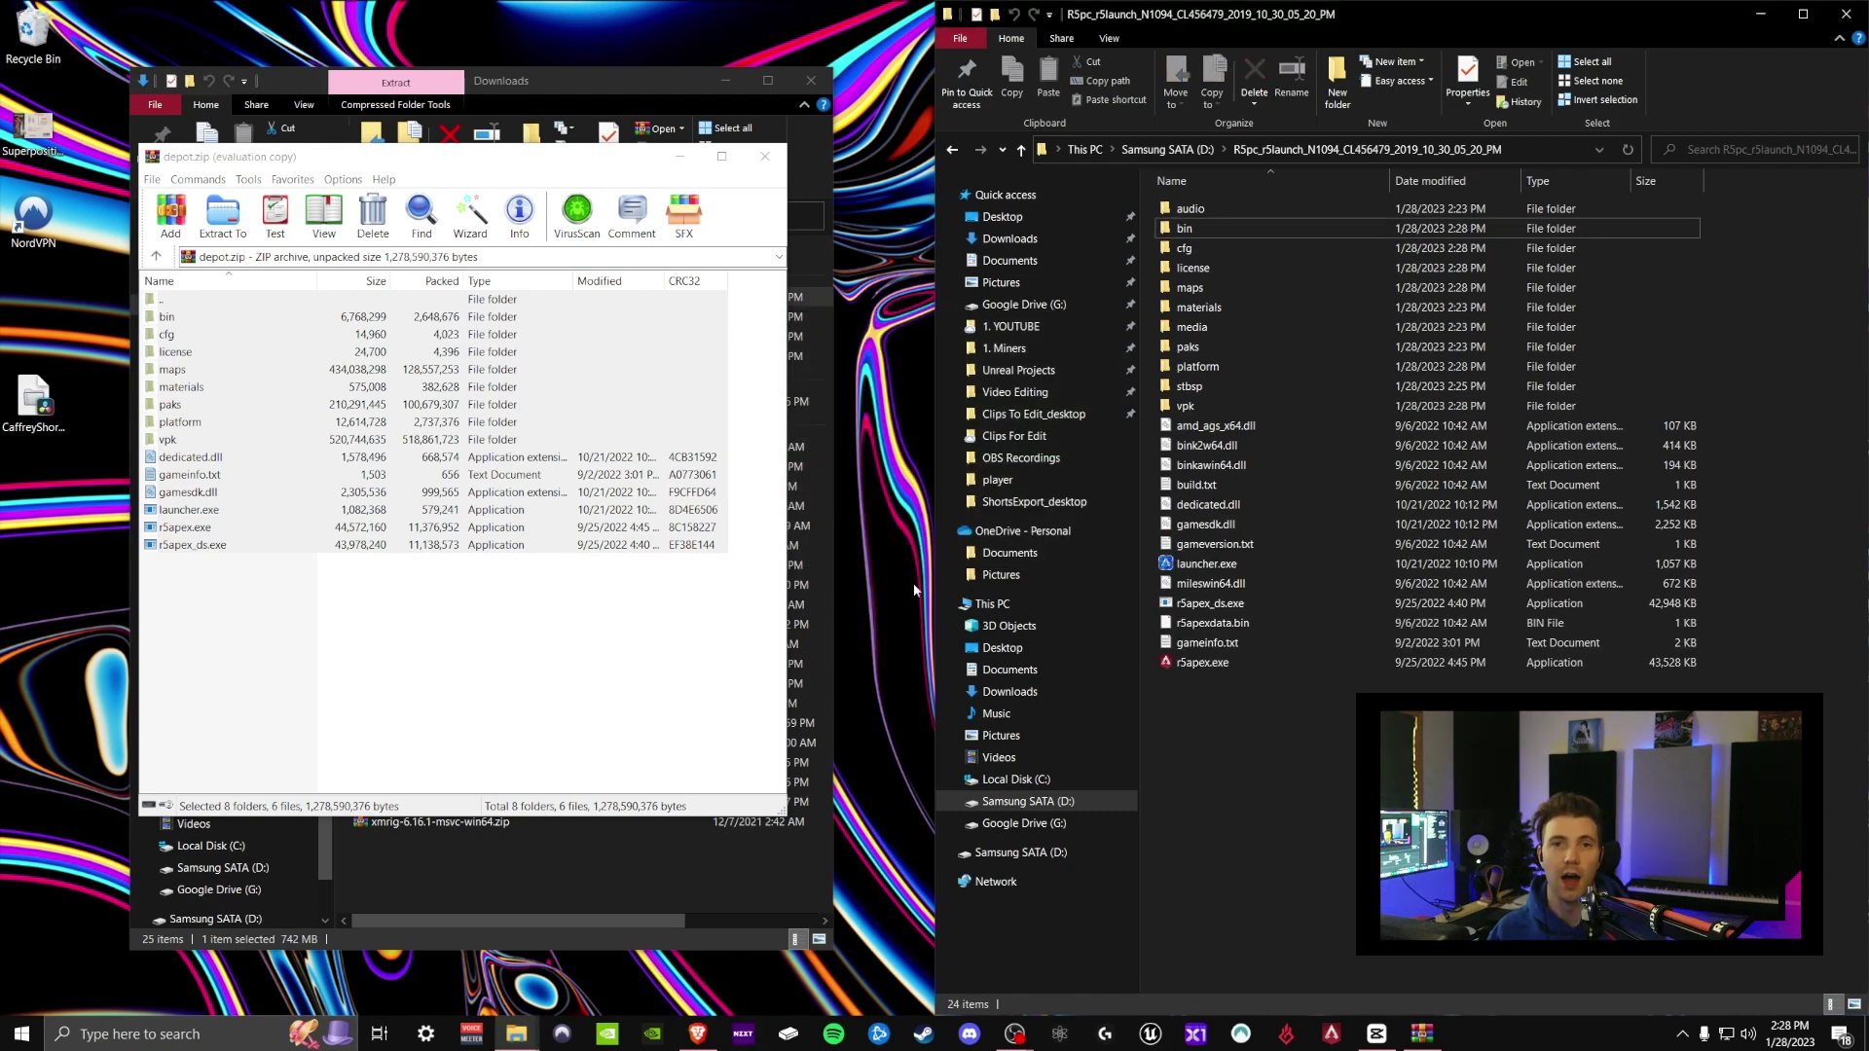
pyautogui.click(766, 155)
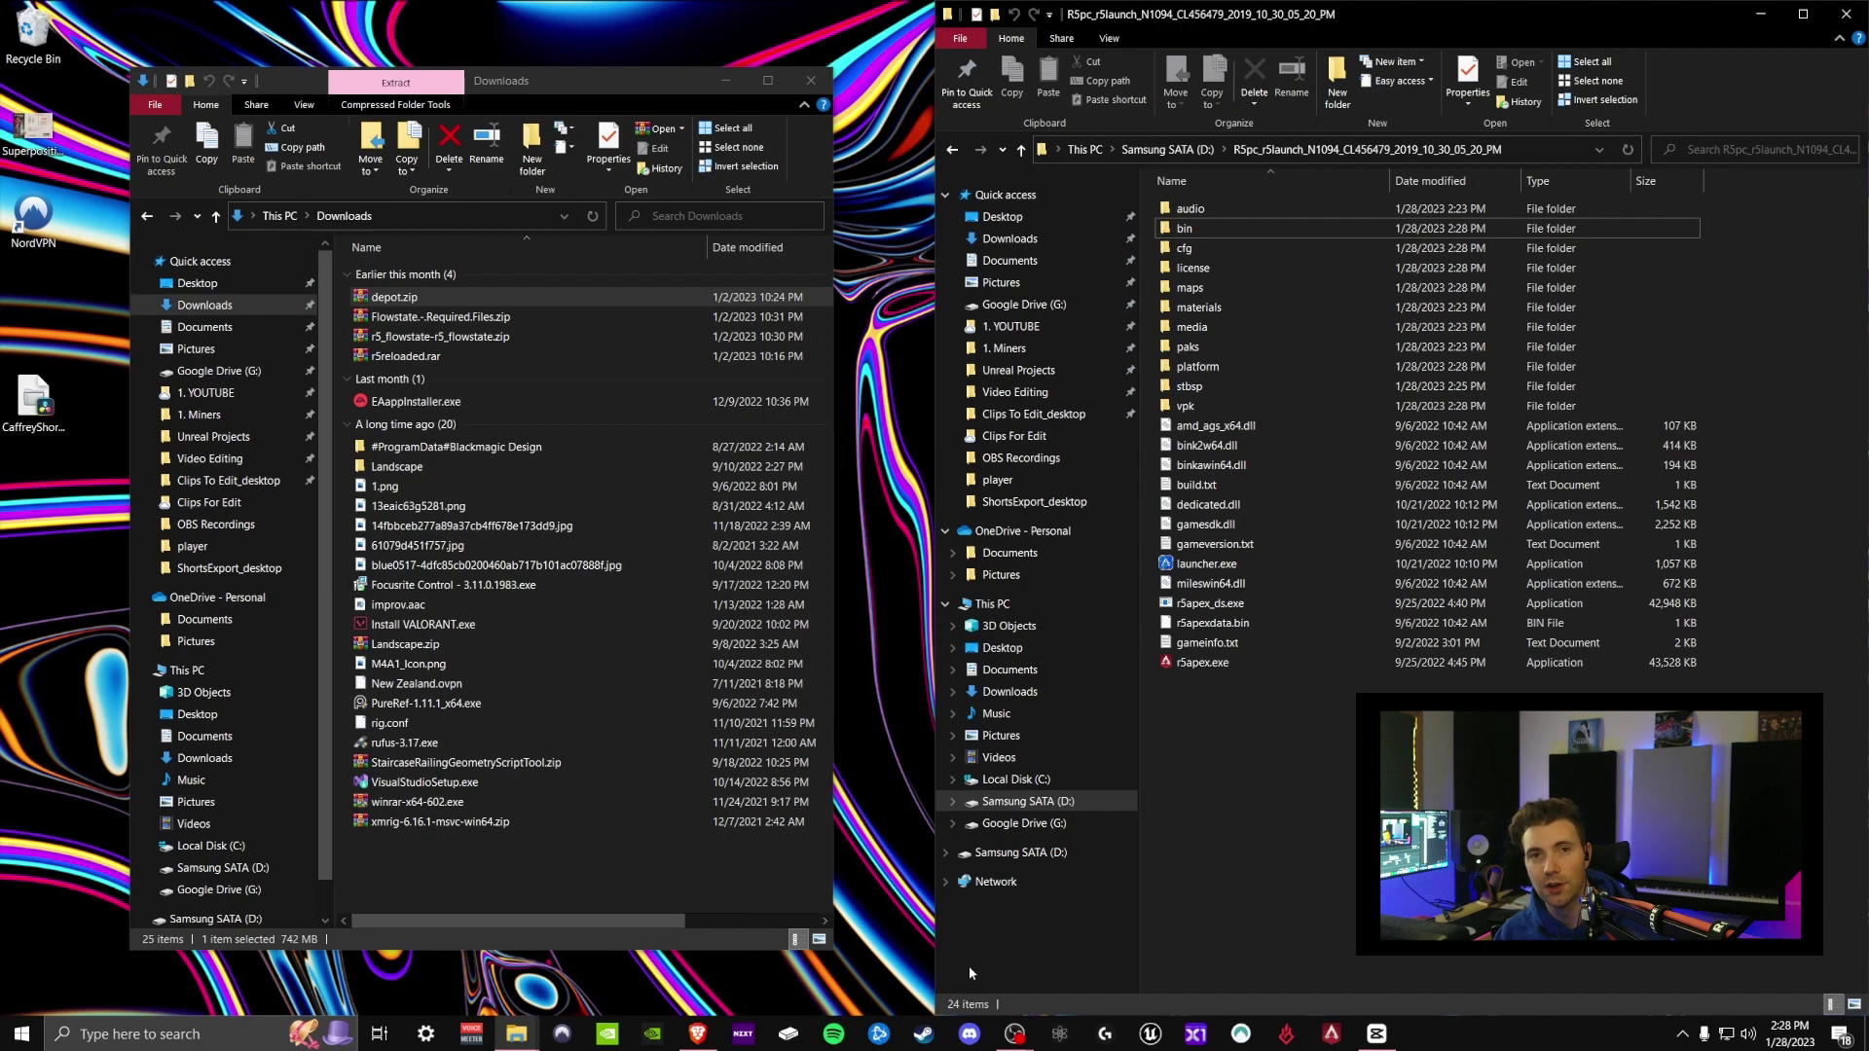
# - Switch to the Brave browser and view the code download options of the r5_flowstate GitHub repository
pyautogui.click(705, 1038)
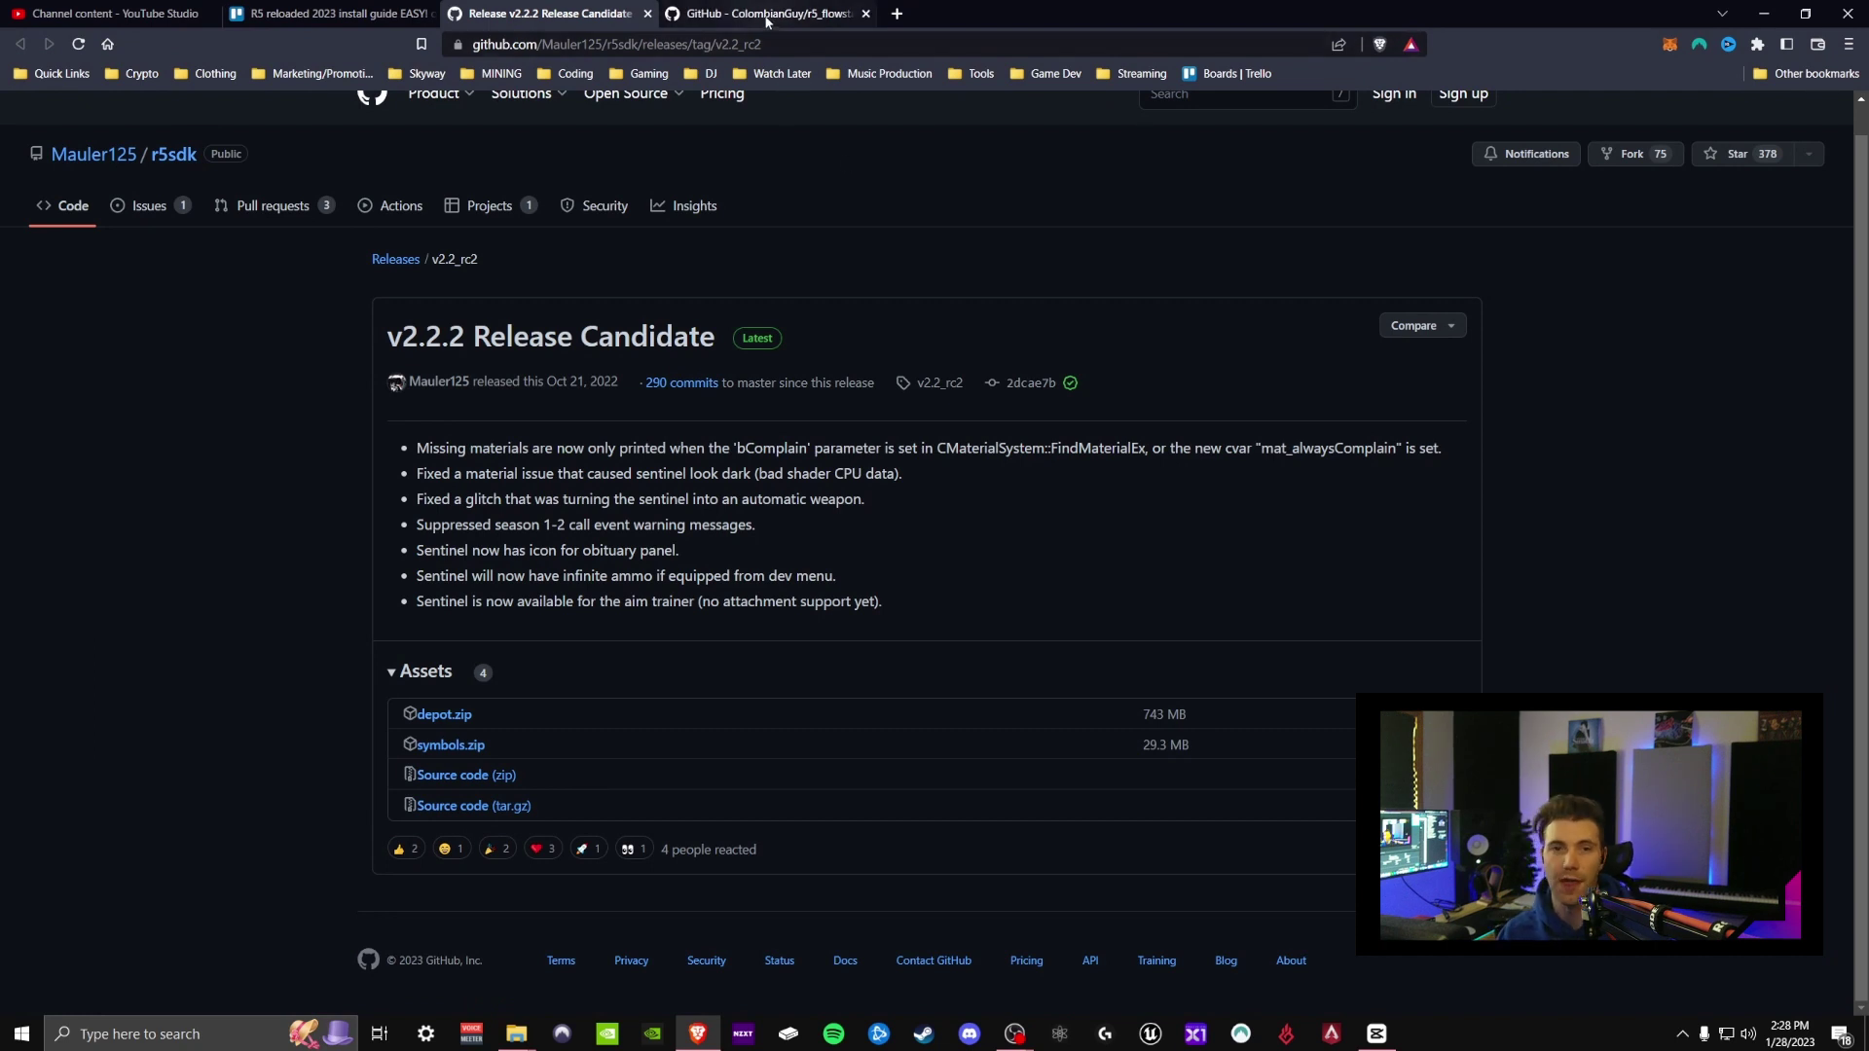
pyautogui.click(768, 21)
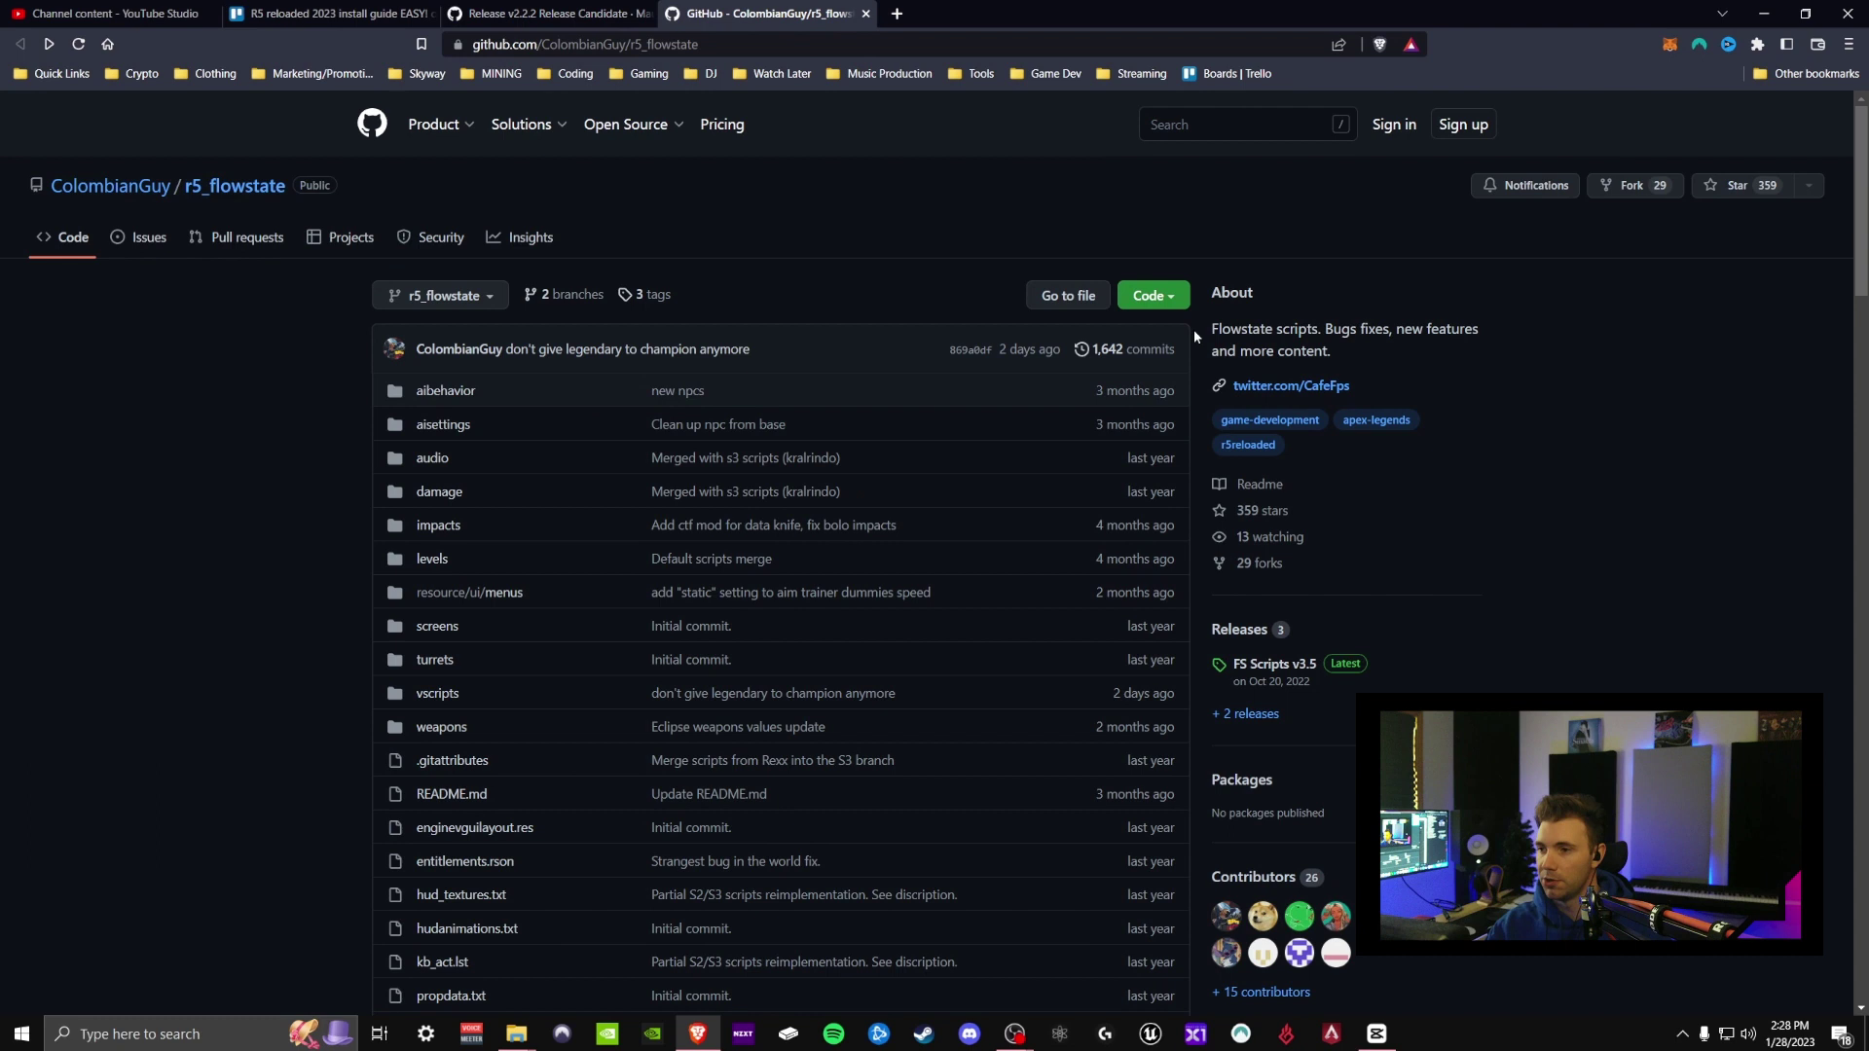
pyautogui.click(1144, 297)
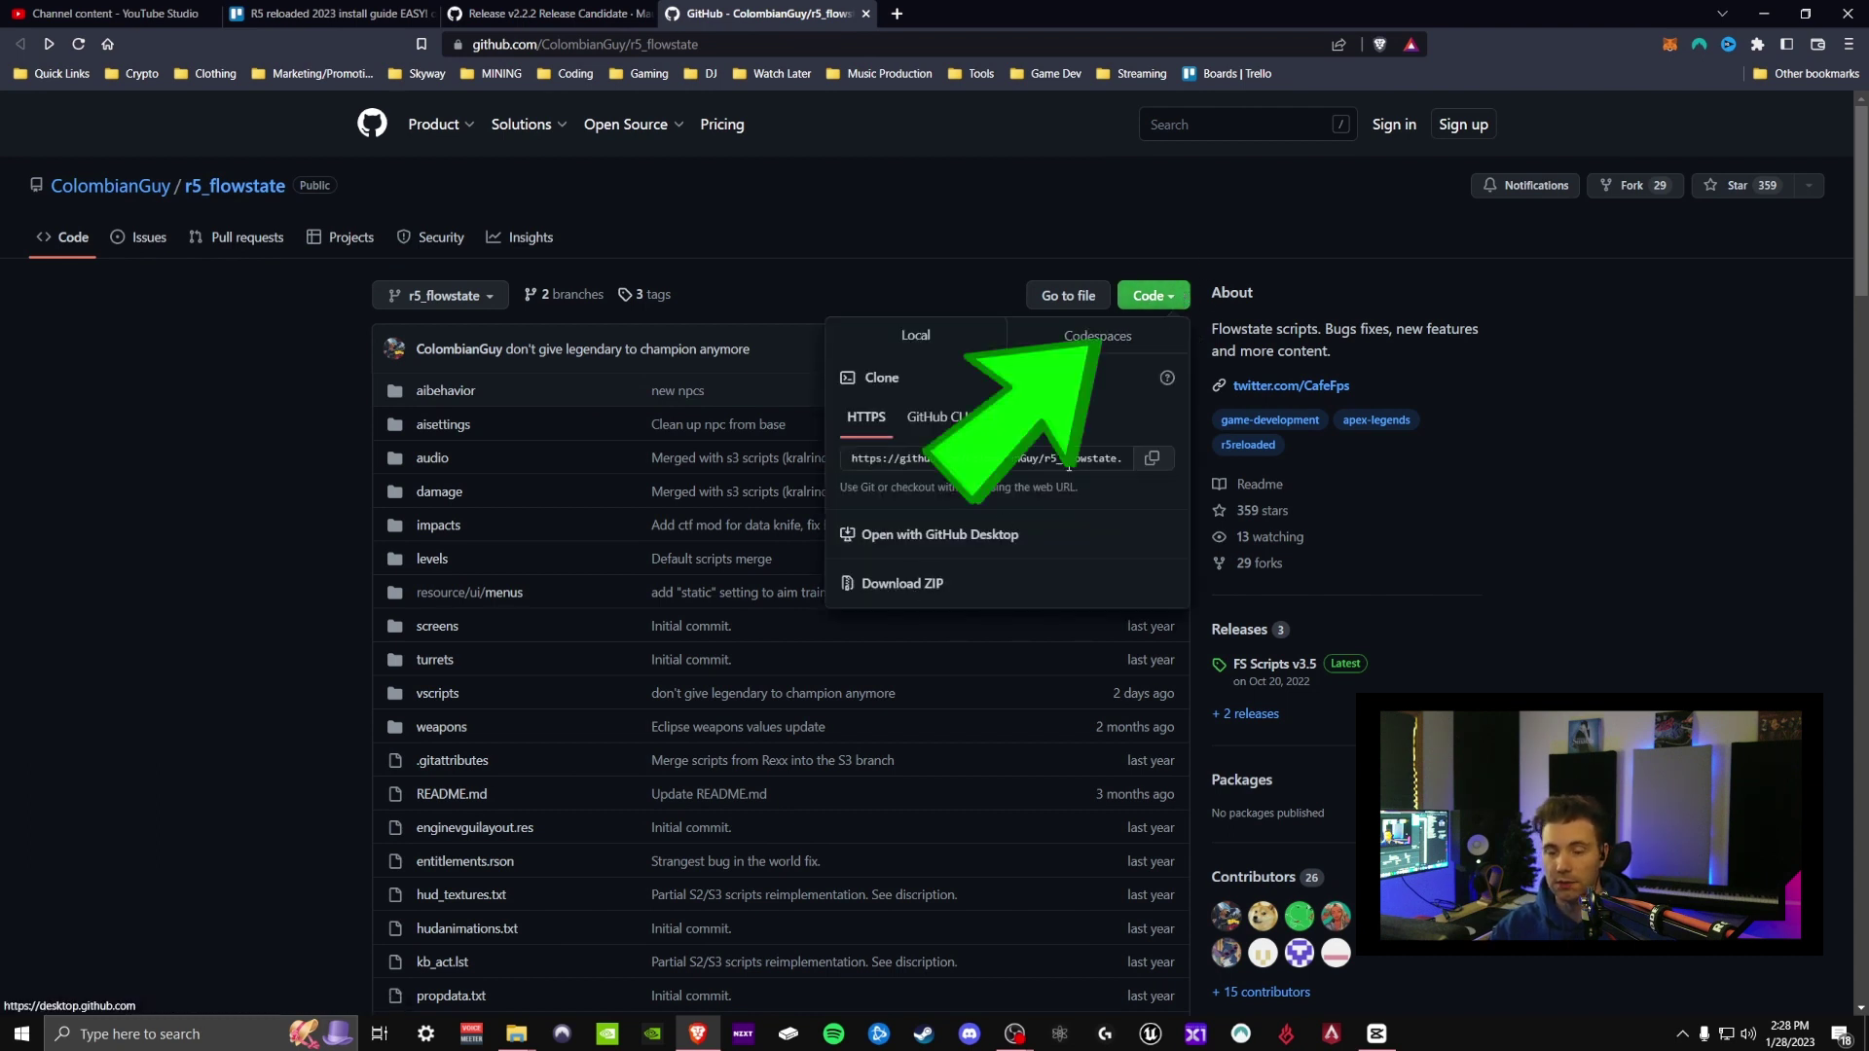
pyautogui.click(1764, 14)
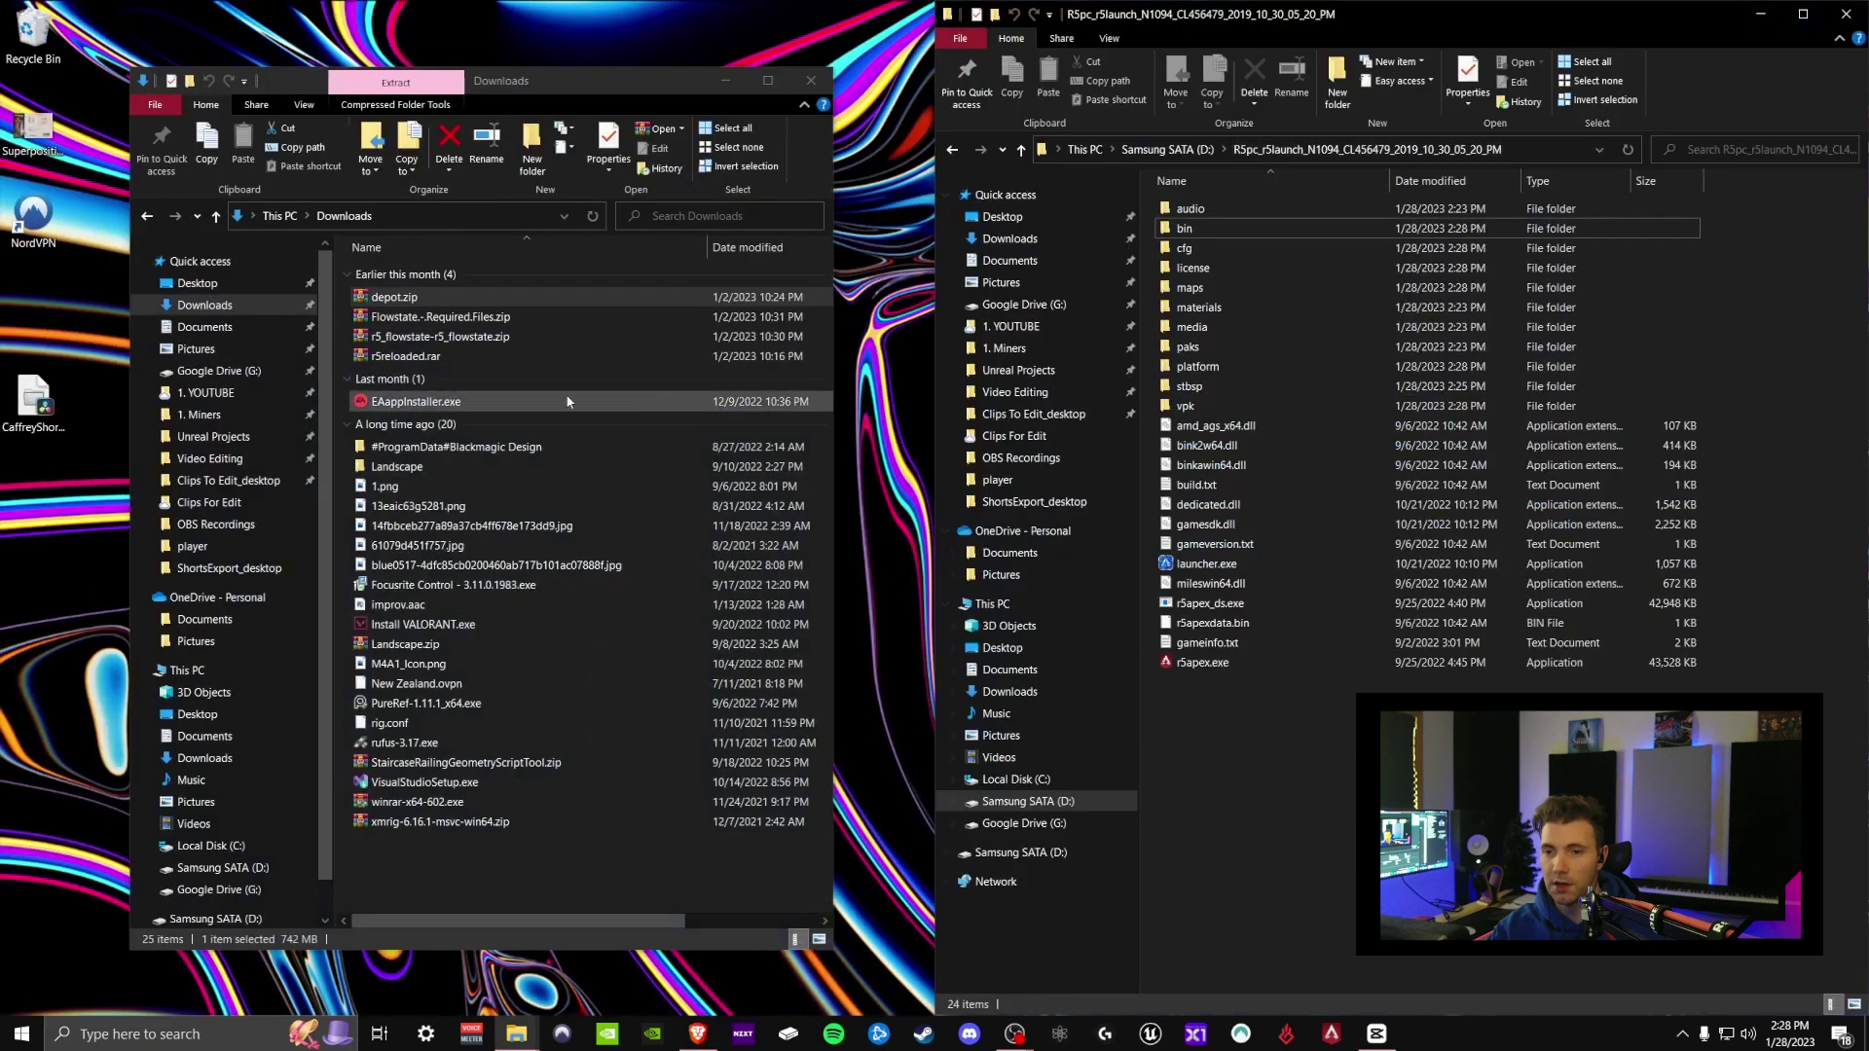
# - Open r5_flowstate-r5_flowstate.zip from Downloads and enter its r5_flowstate-r5_flowstate folder
pyautogui.click(411, 337)
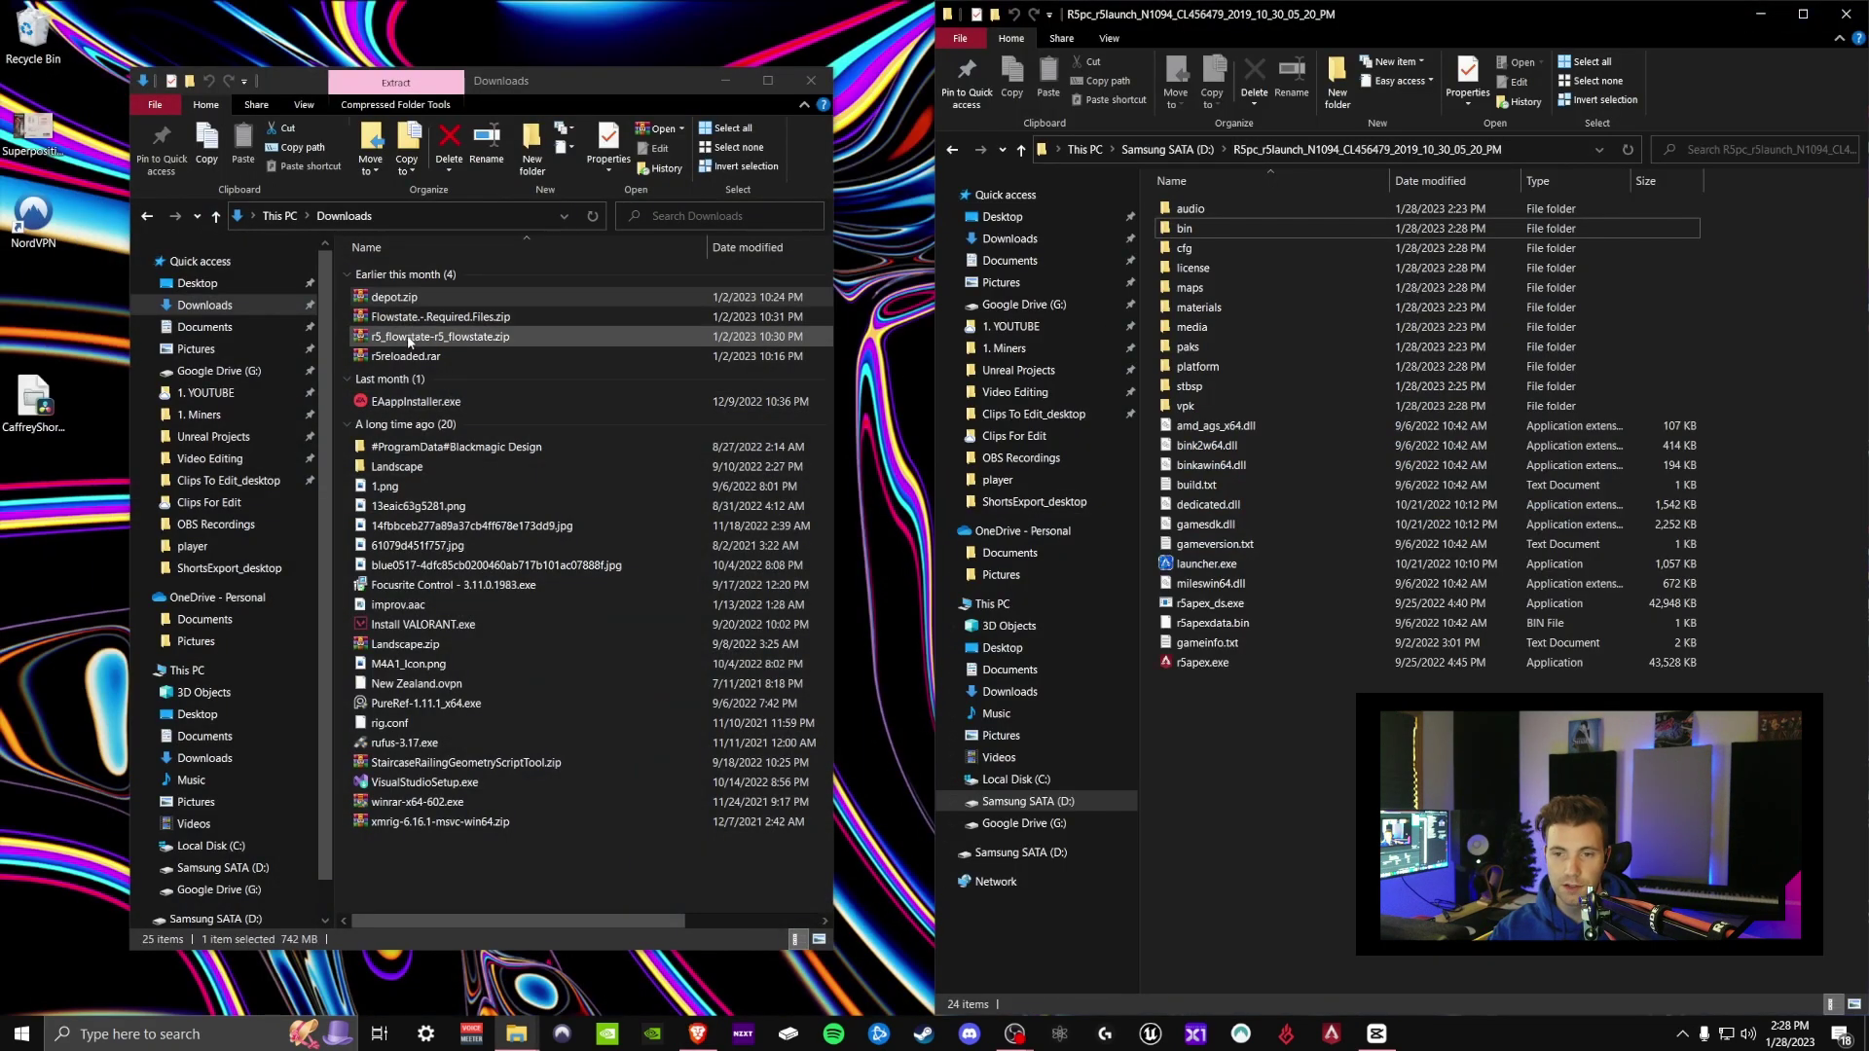
pyautogui.doubleClick(411, 337)
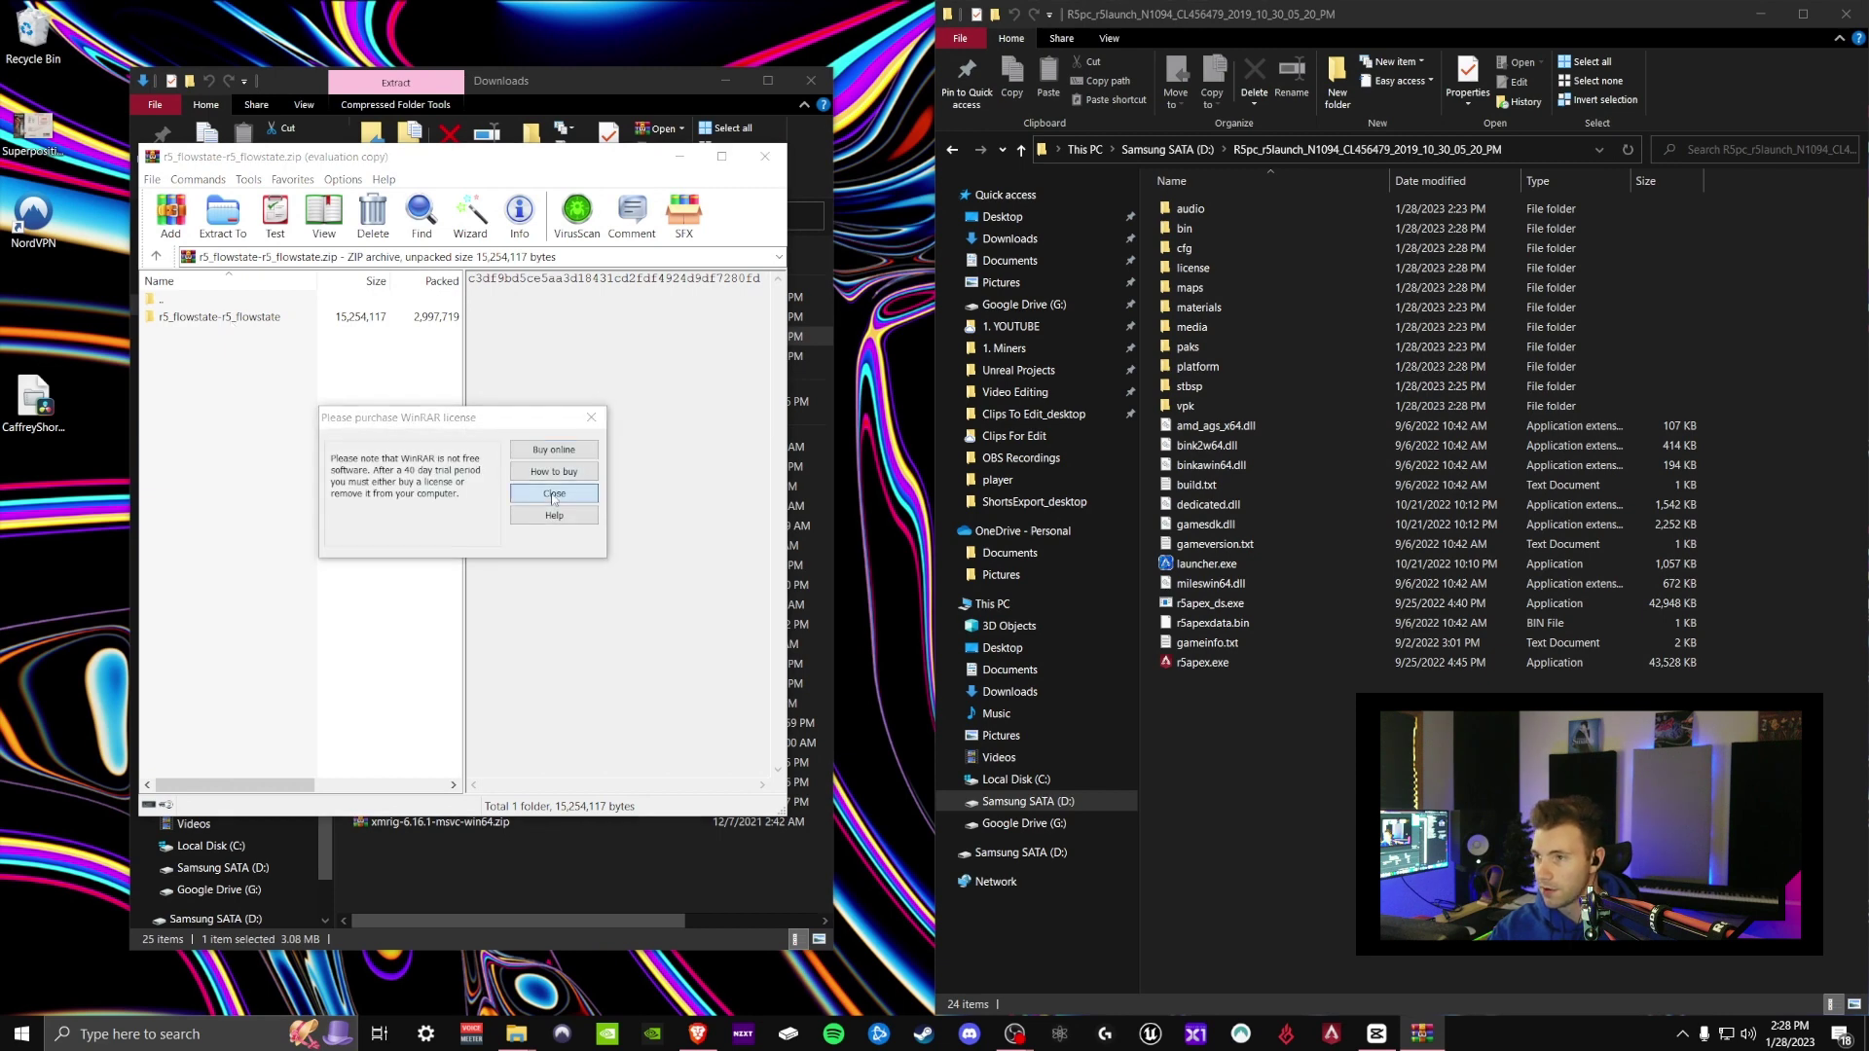
pyautogui.press('Escape')
pyautogui.doubleClick(260, 325)
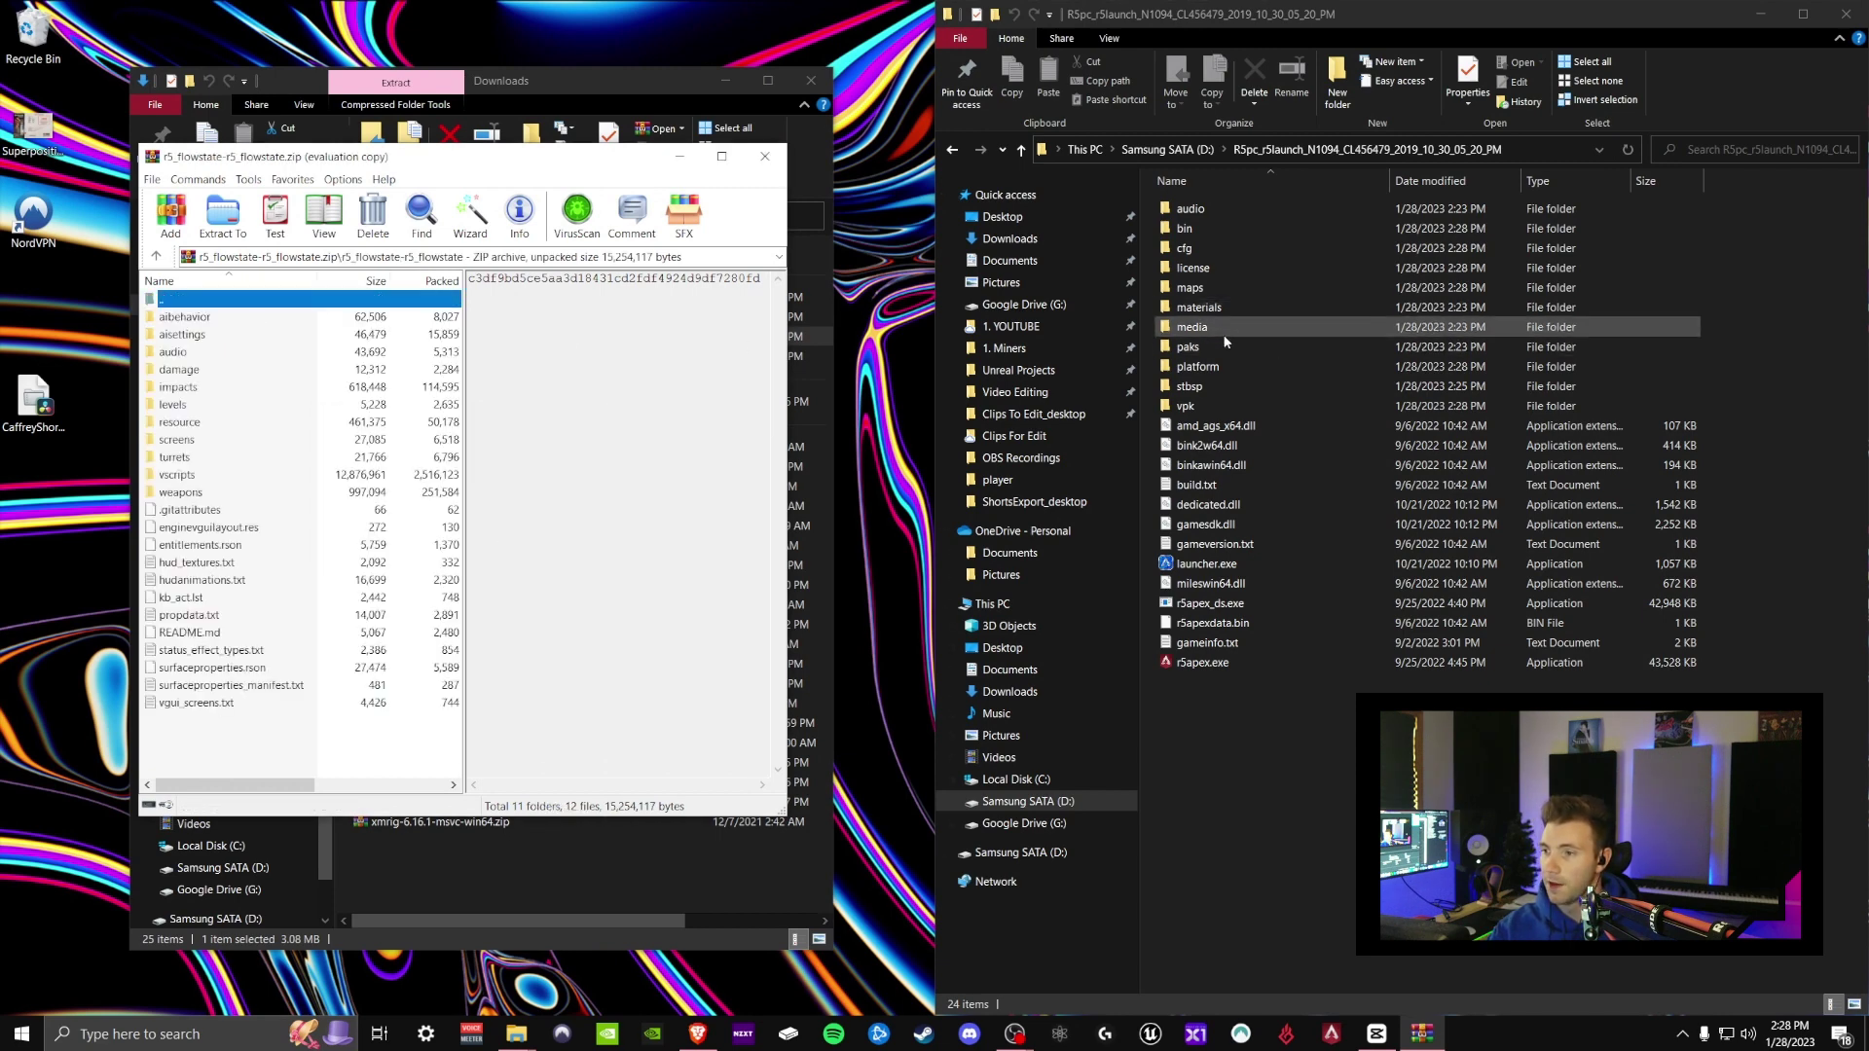
# - Delete all contents of the platform/scripts folder inside the R5pc_r5launch game folder
pyautogui.doubleClick(1225, 370)
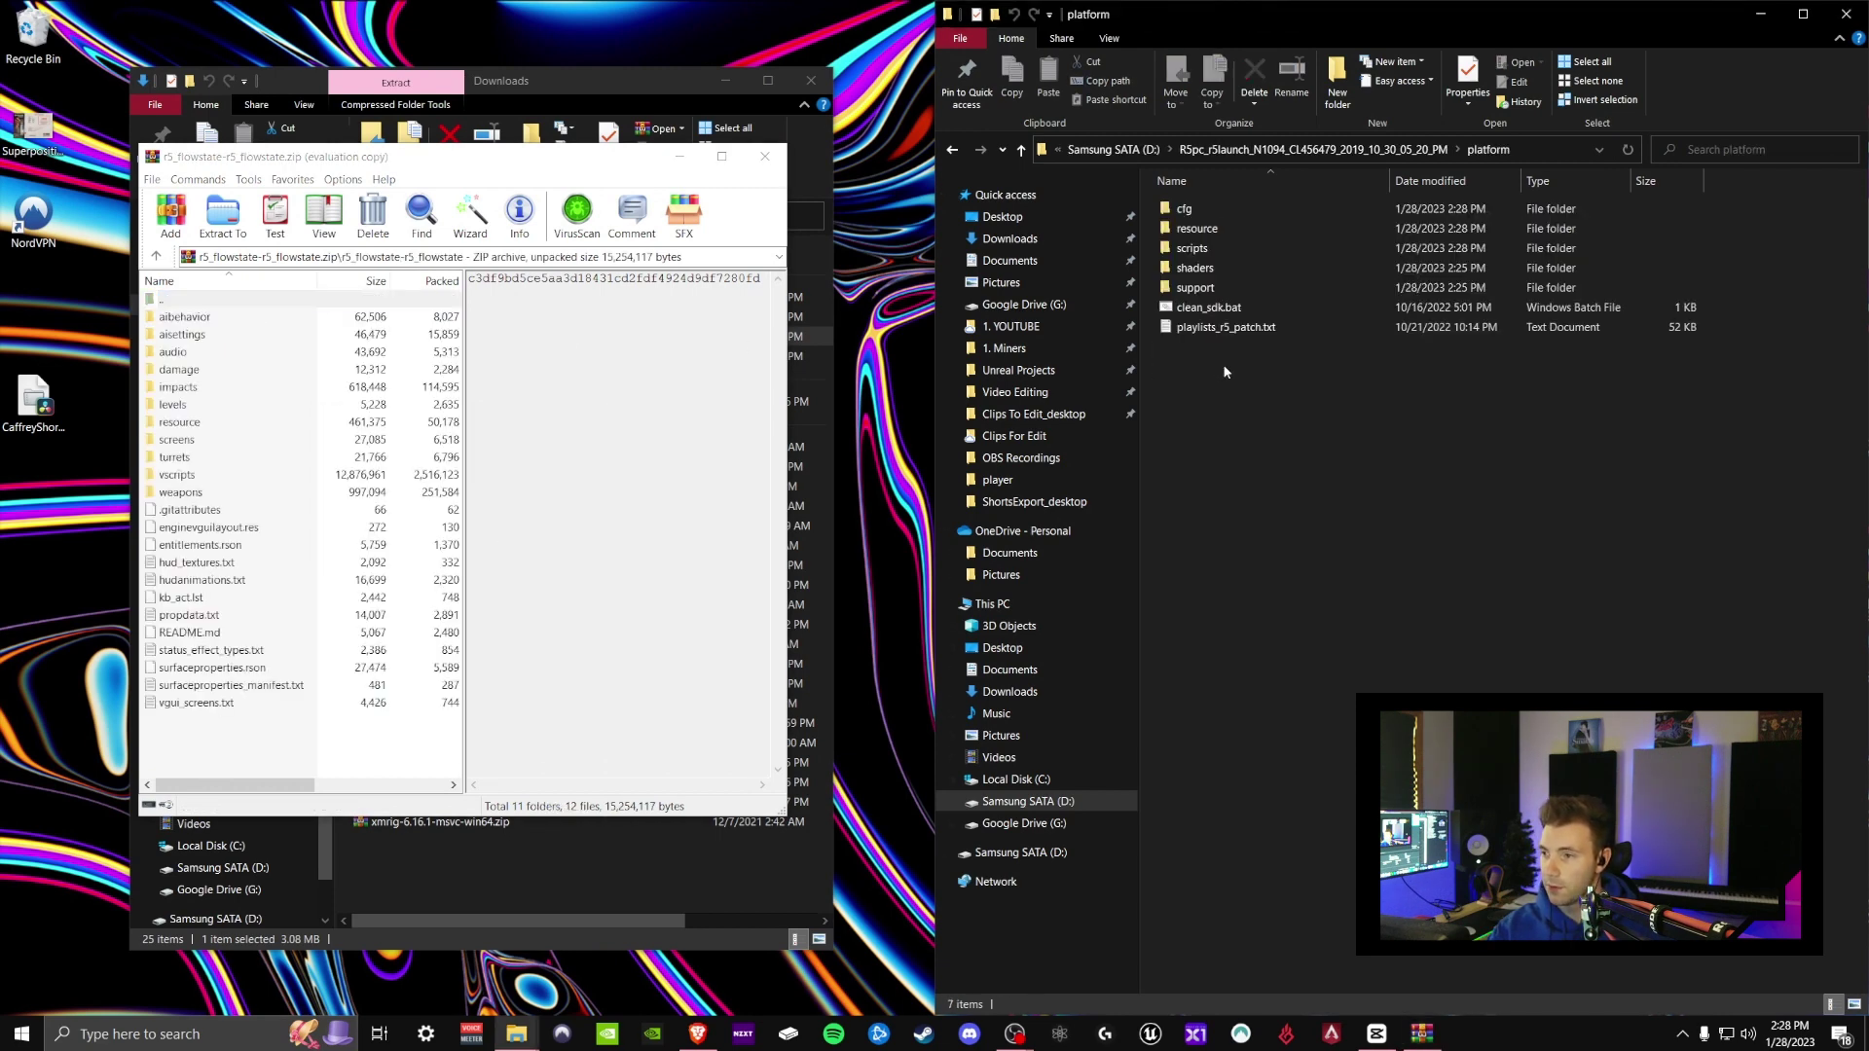
pyautogui.doubleClick(1199, 250)
pyautogui.moveTo(1271, 764); pyautogui.dragTo(1205, 210)
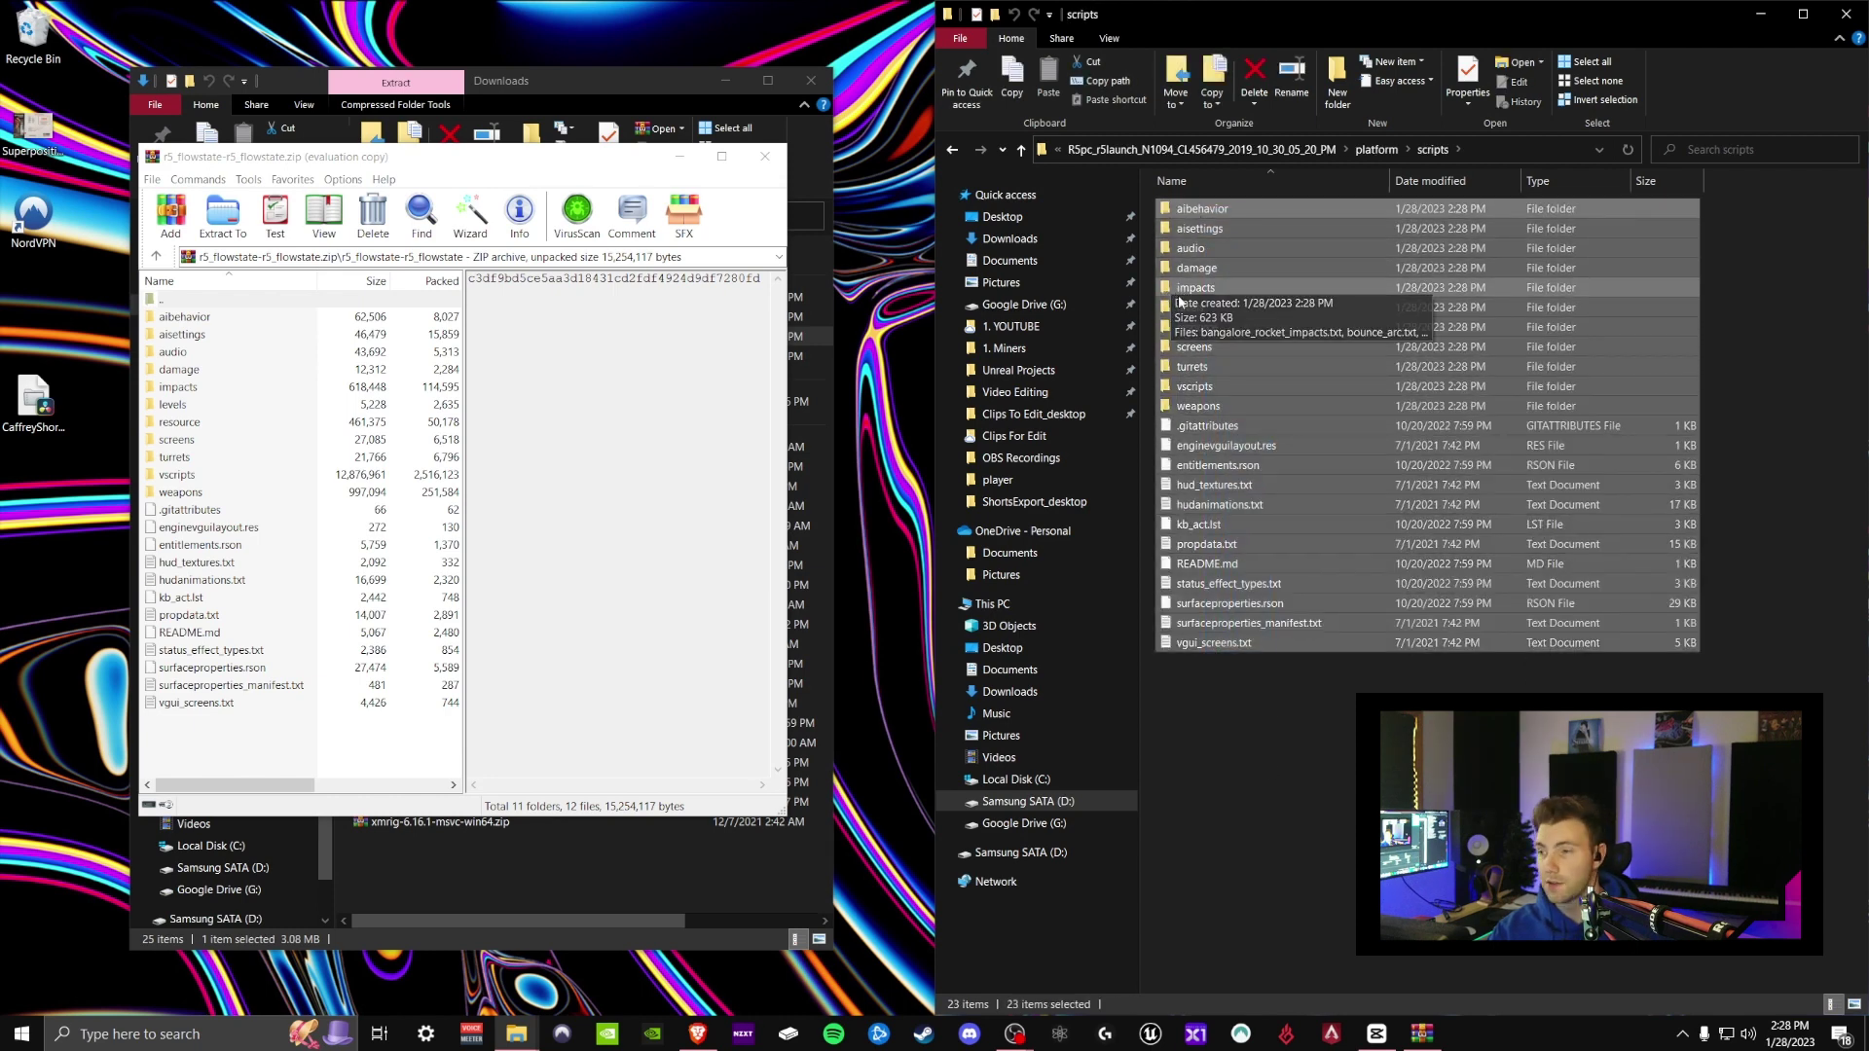
pyautogui.press('Delete')
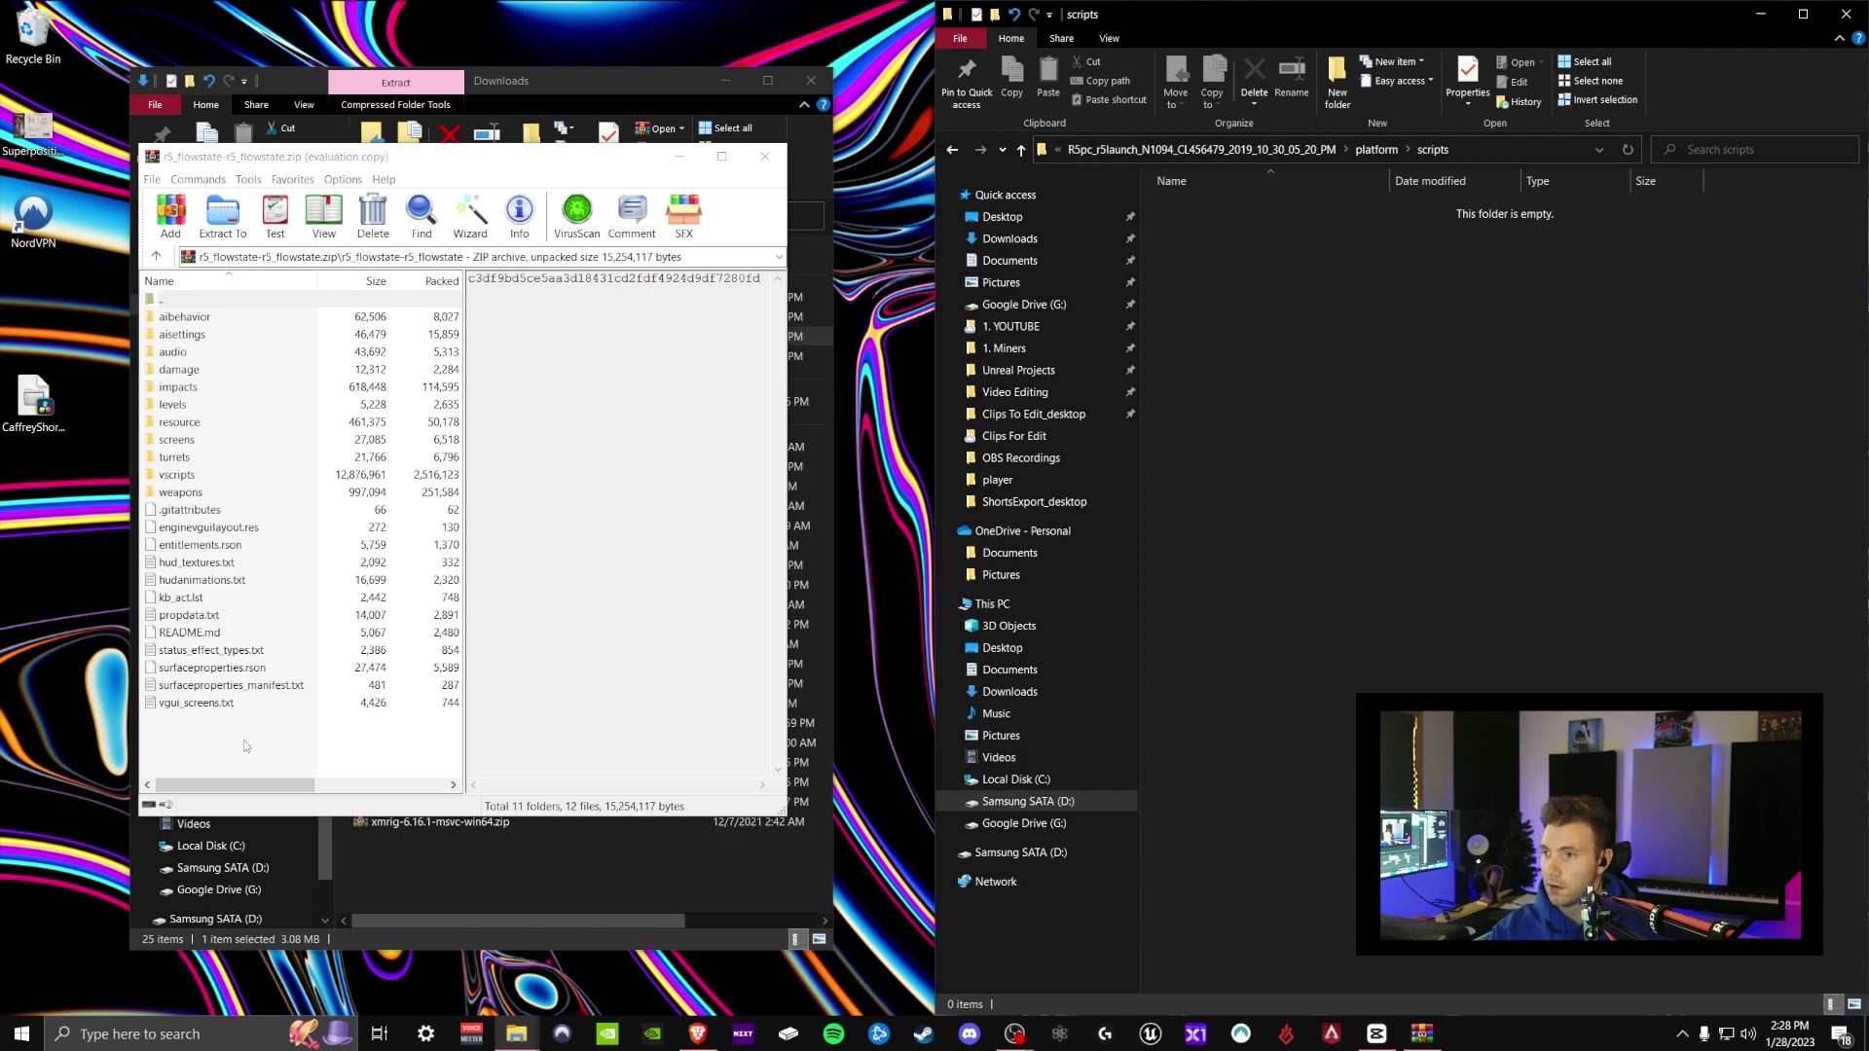
# - Extract all the Flowstate files from the open archive into the empty scripts folder, then close the archive and return to the main game folder
pyautogui.moveTo(245, 747); pyautogui.dragTo(166, 303)
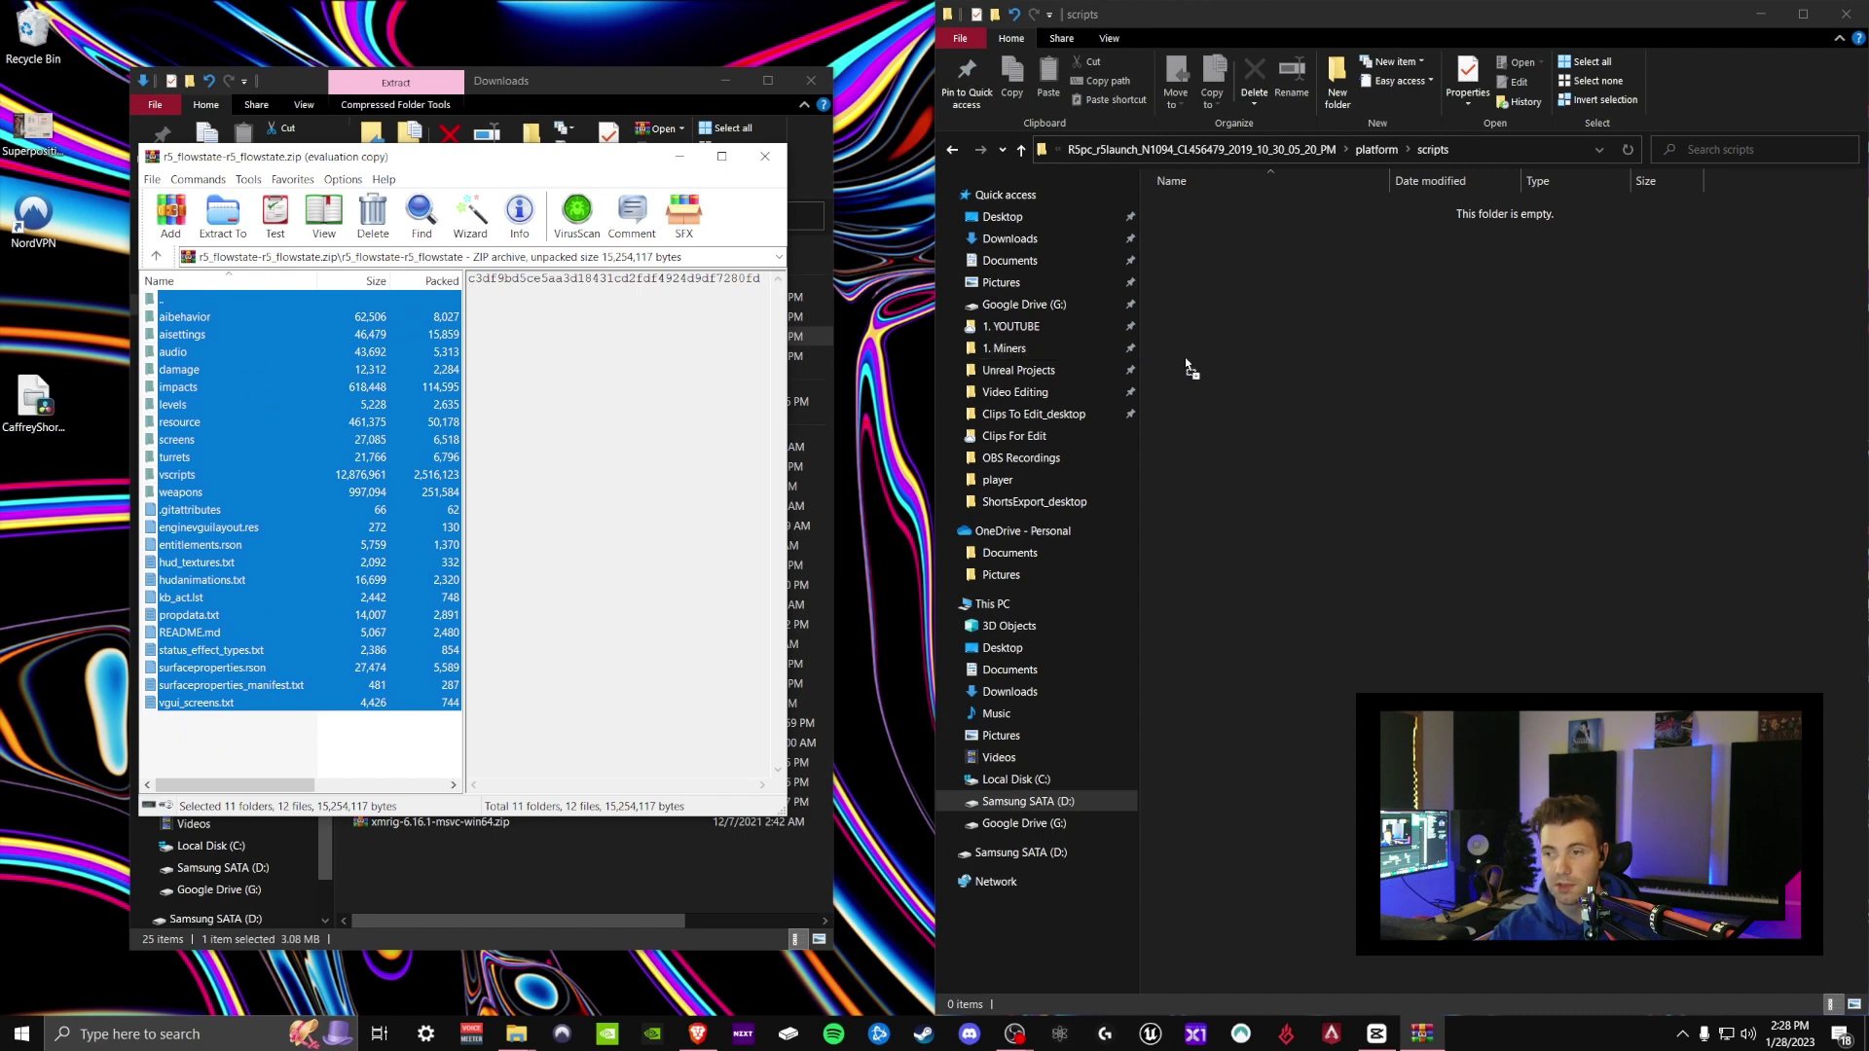
pyautogui.moveTo(1187, 368); pyautogui.dragTo(1181, 362)
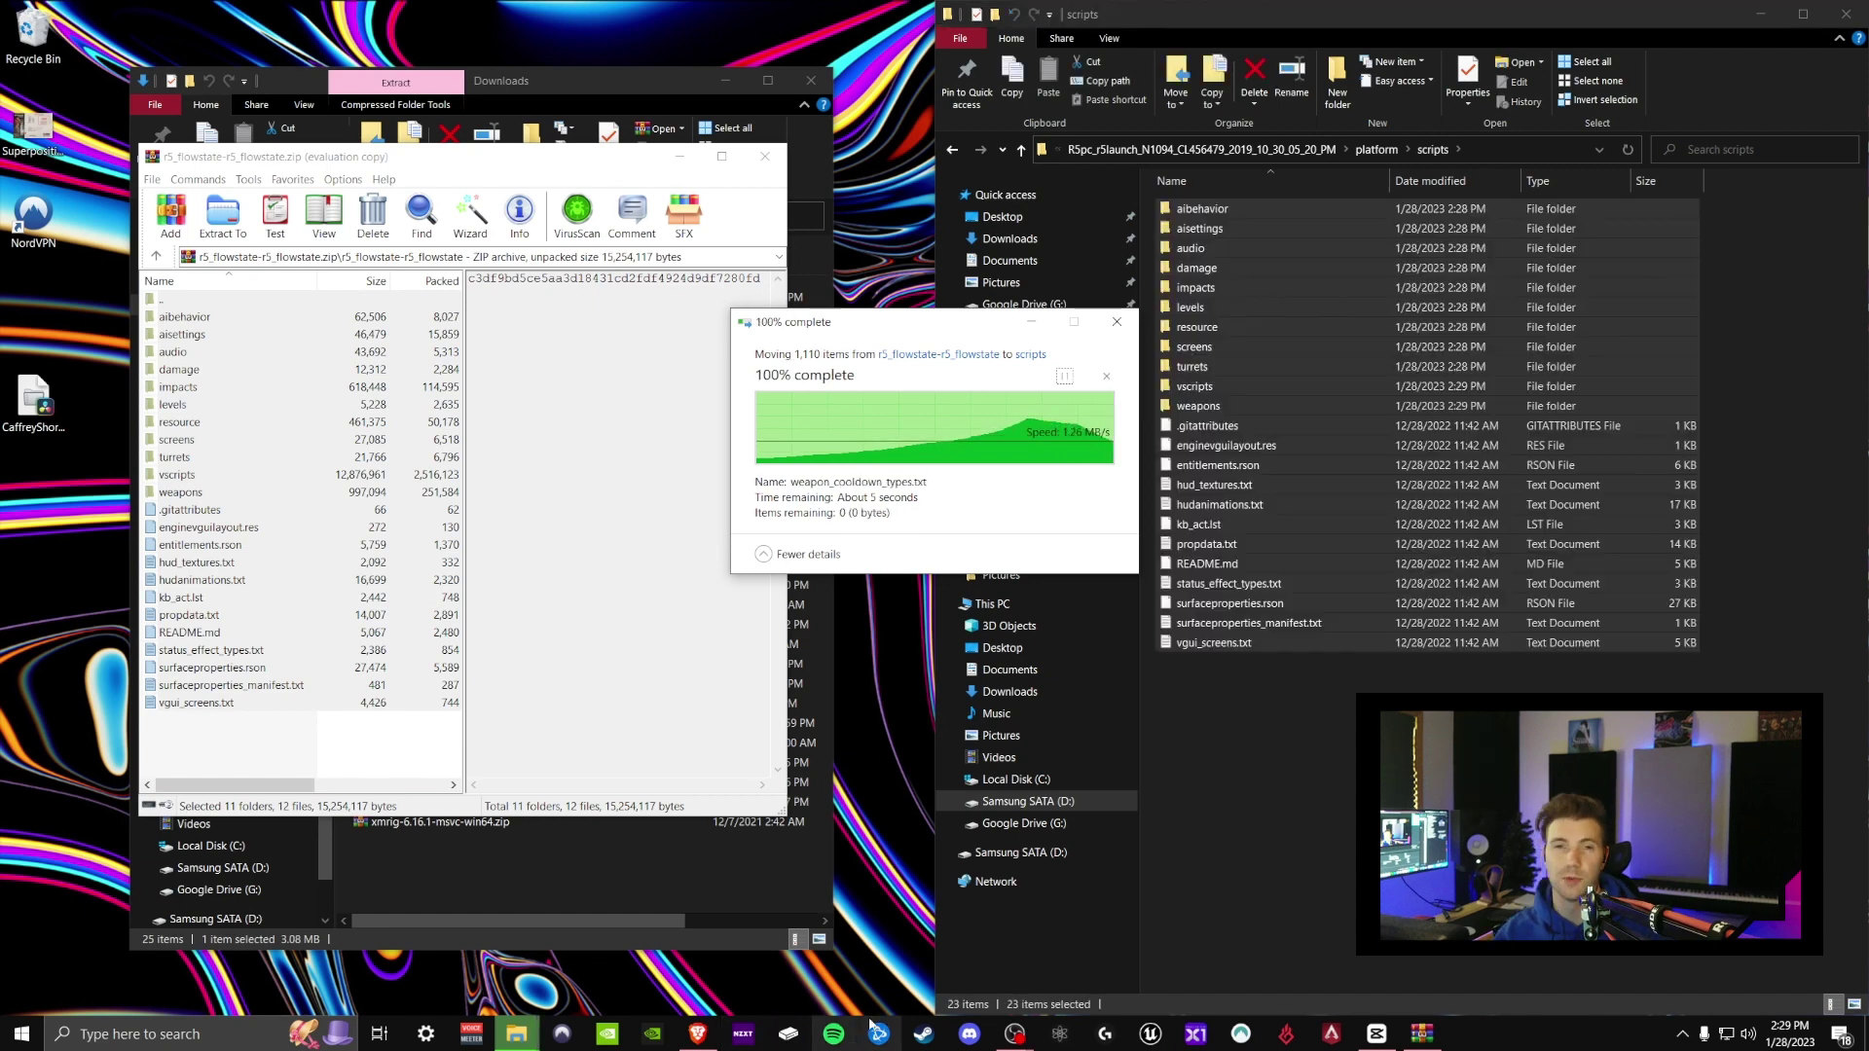
pyautogui.click(766, 155)
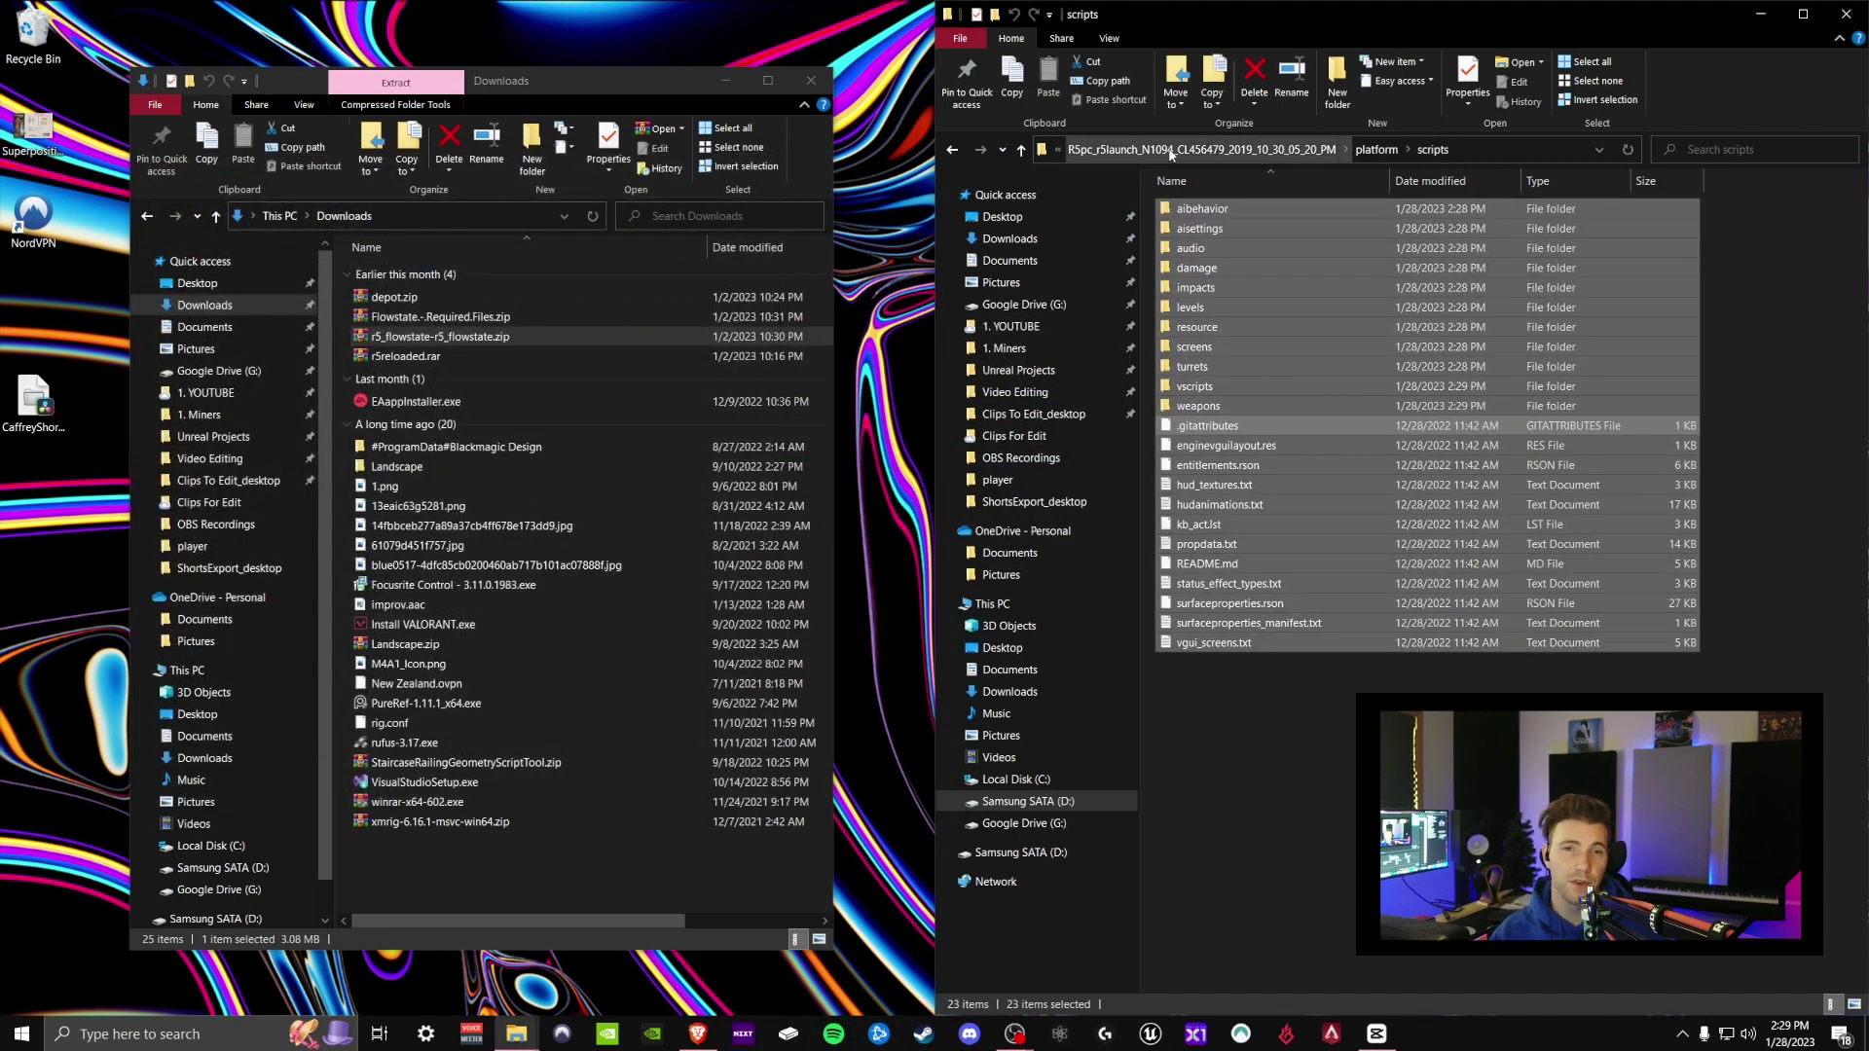
pyautogui.click(1194, 151)
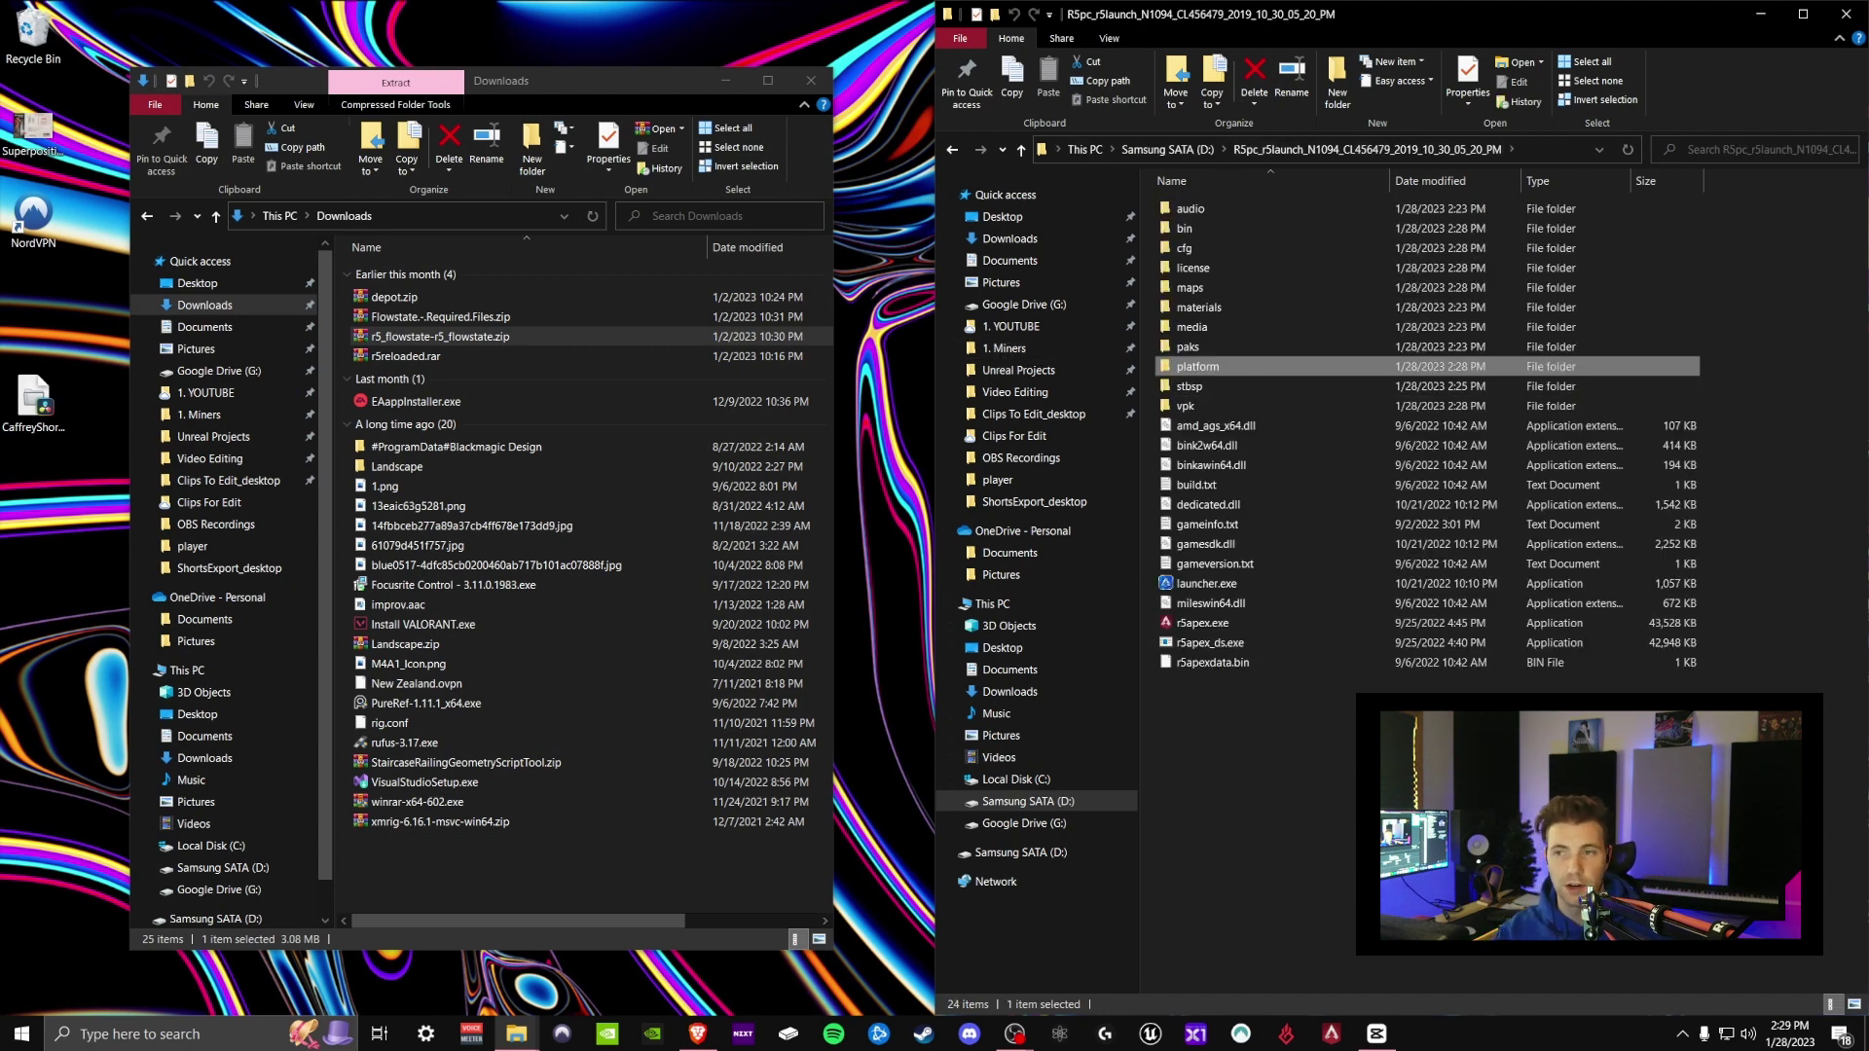
# - Switch to the Brave browser and try to download Flowstate - Required Files.zip from the r5_flowstate FS Scripts v3.5 release page
pyautogui.click(697, 1034)
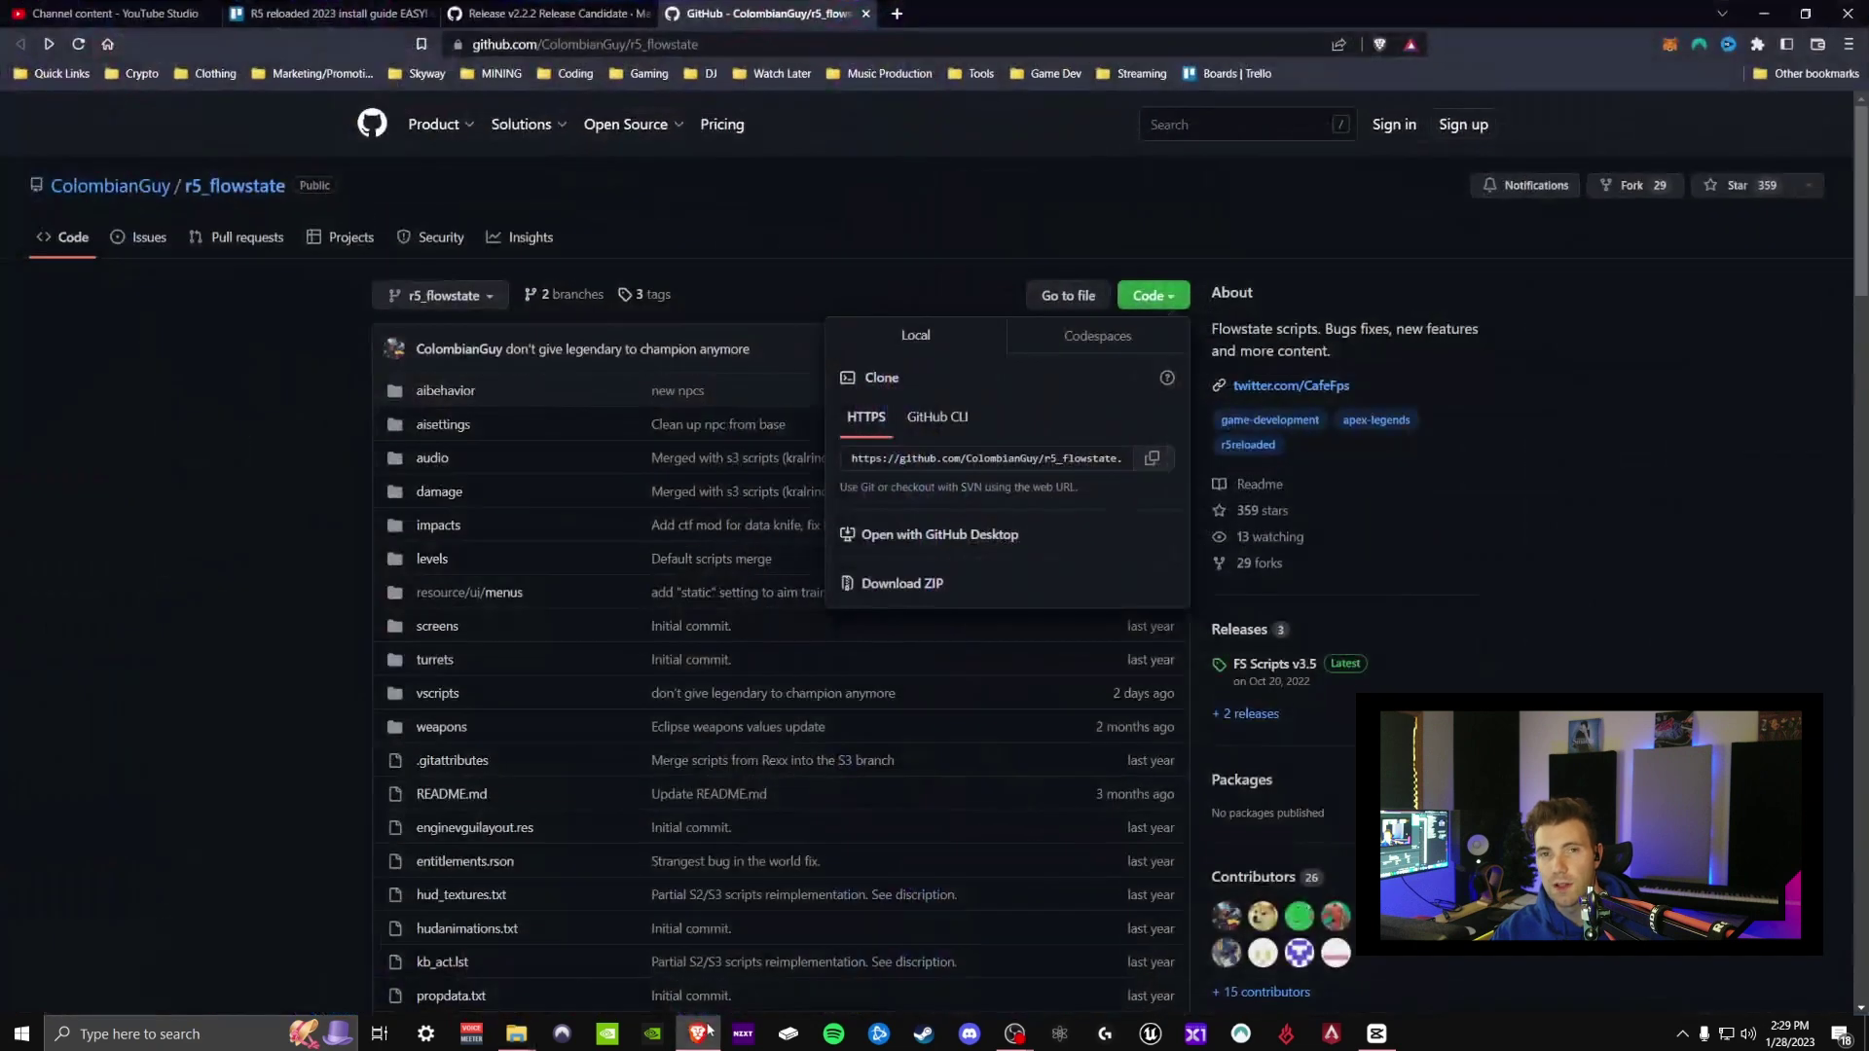
pyautogui.click(1604, 662)
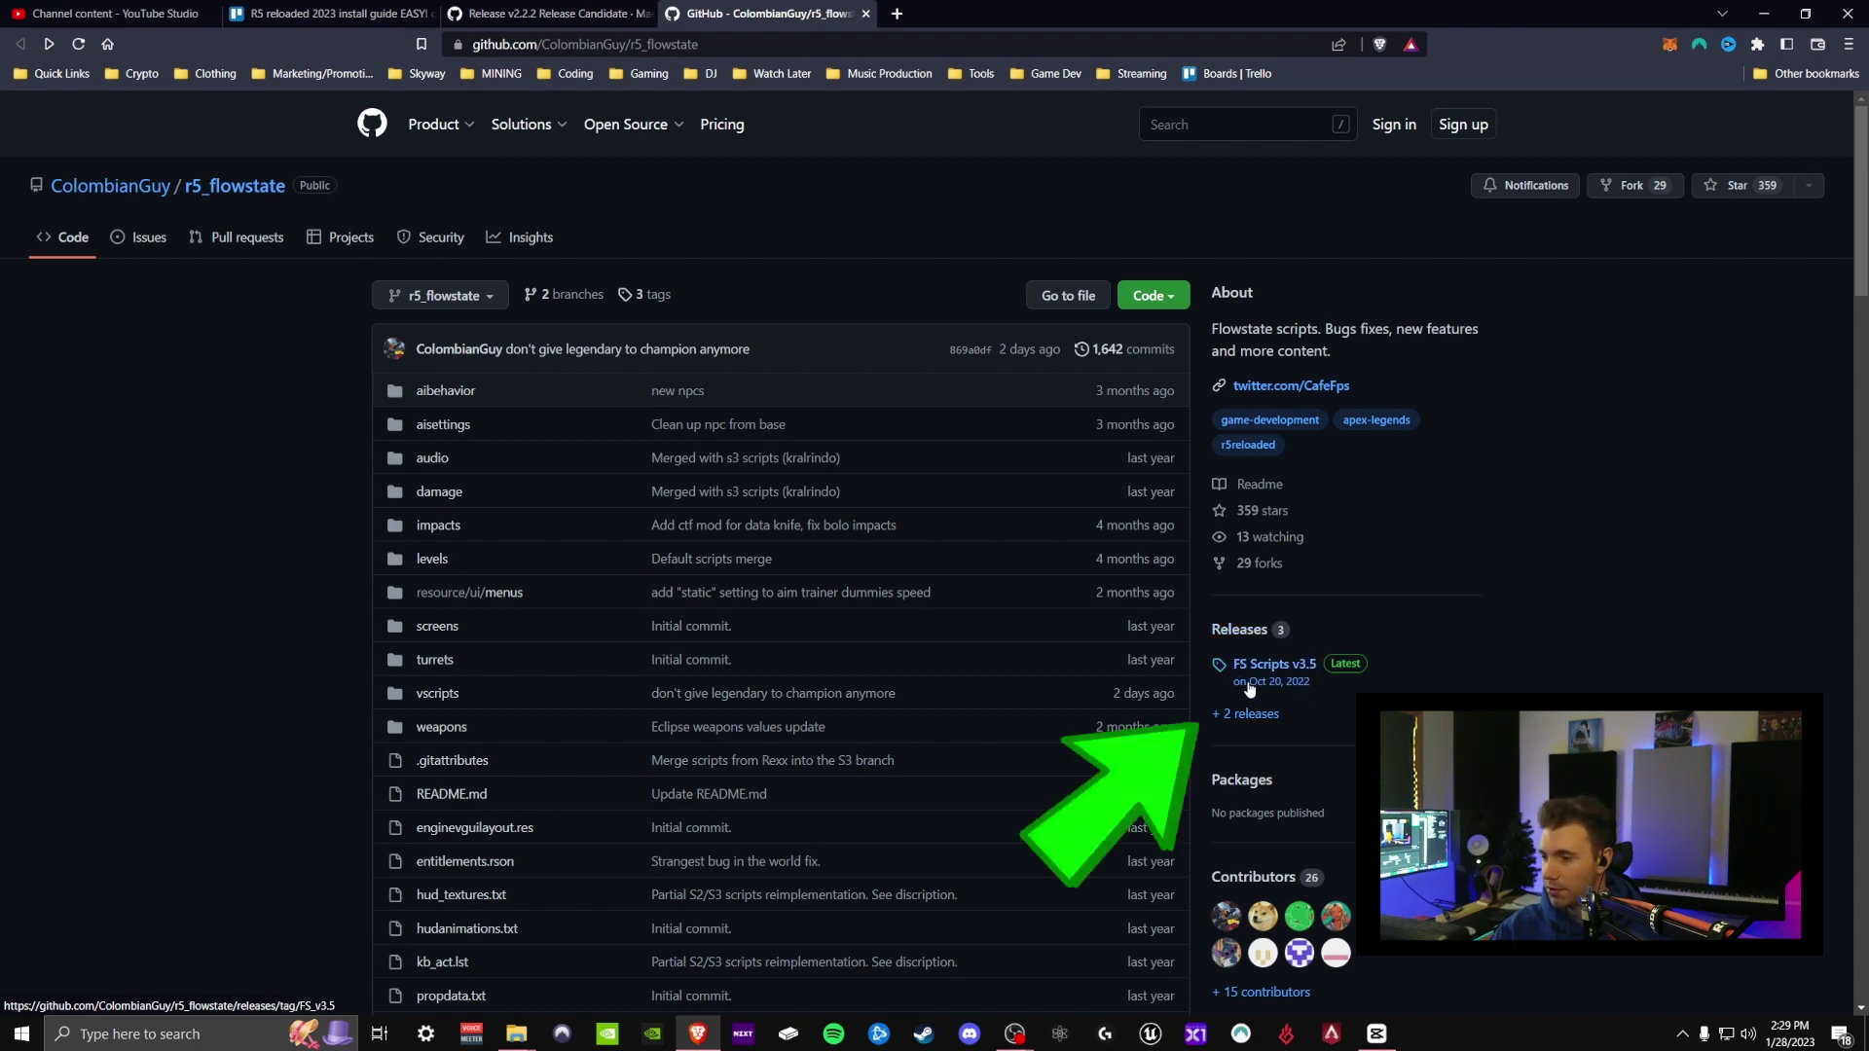
pyautogui.click(1304, 665)
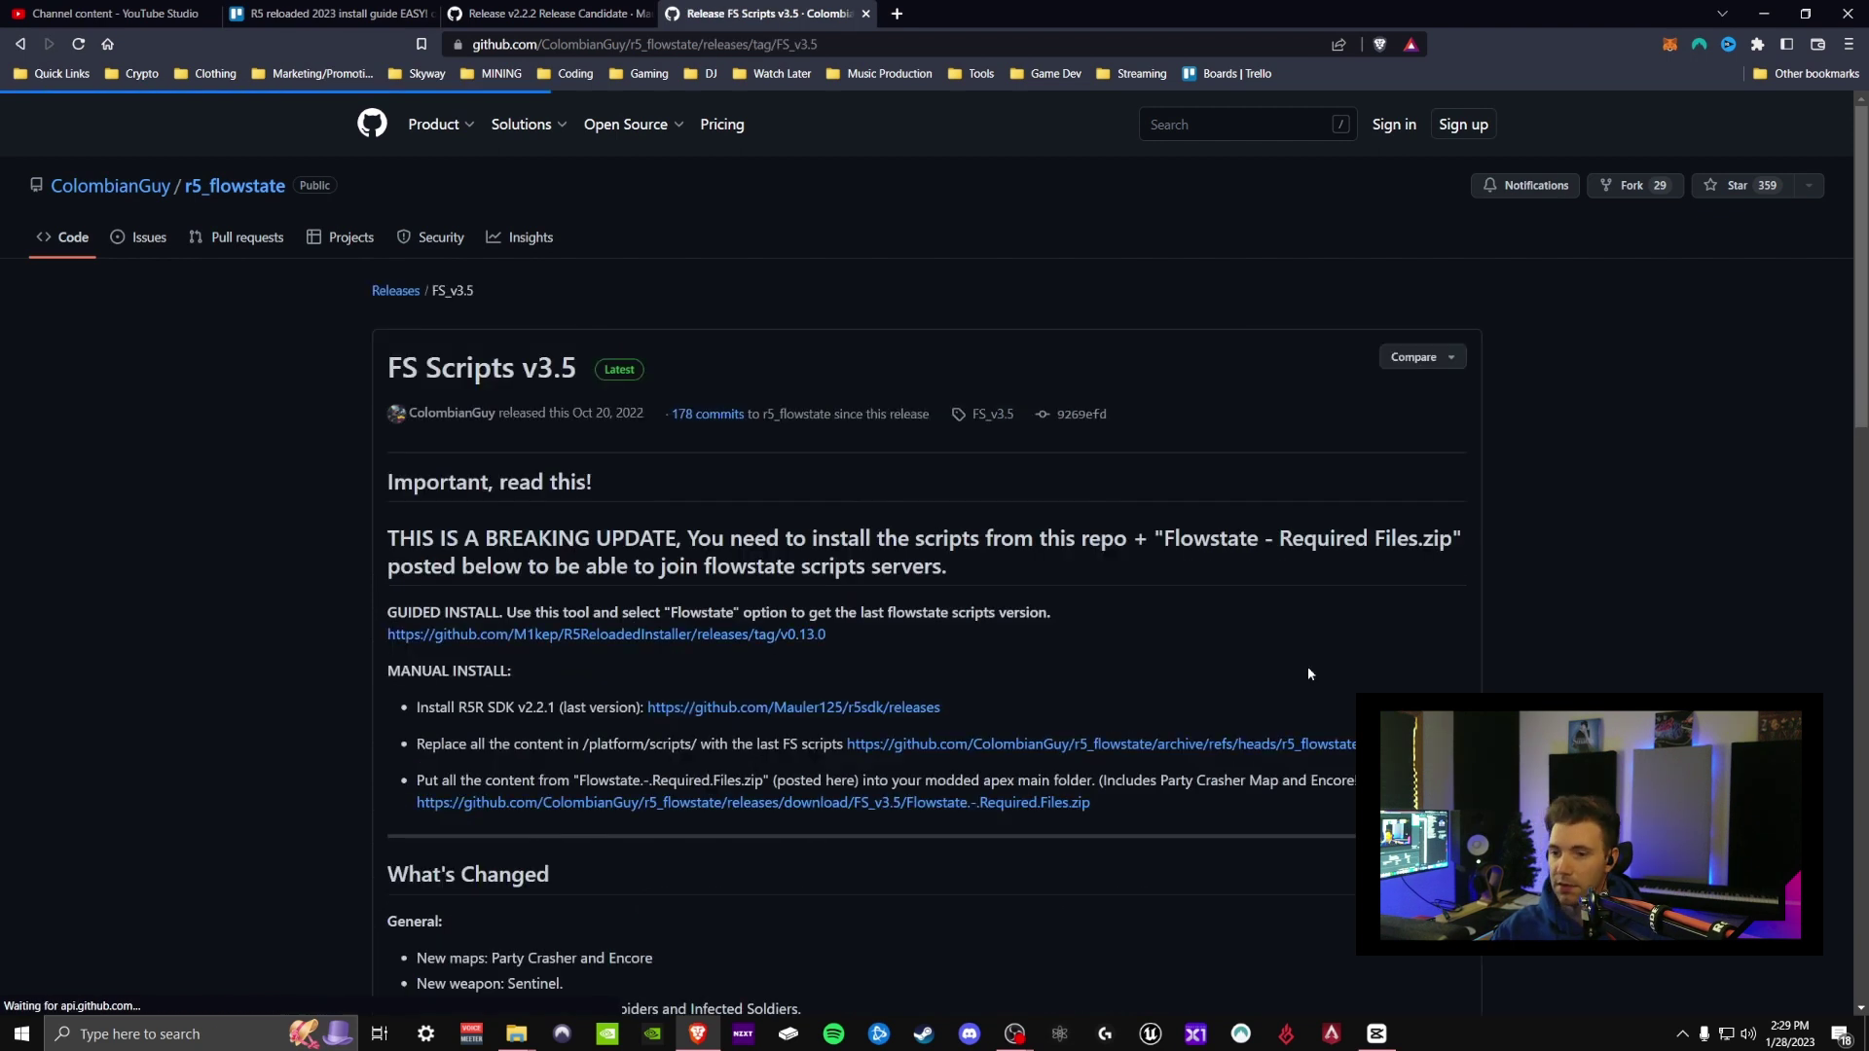
pyautogui.scroll(-13, 1212, 666)
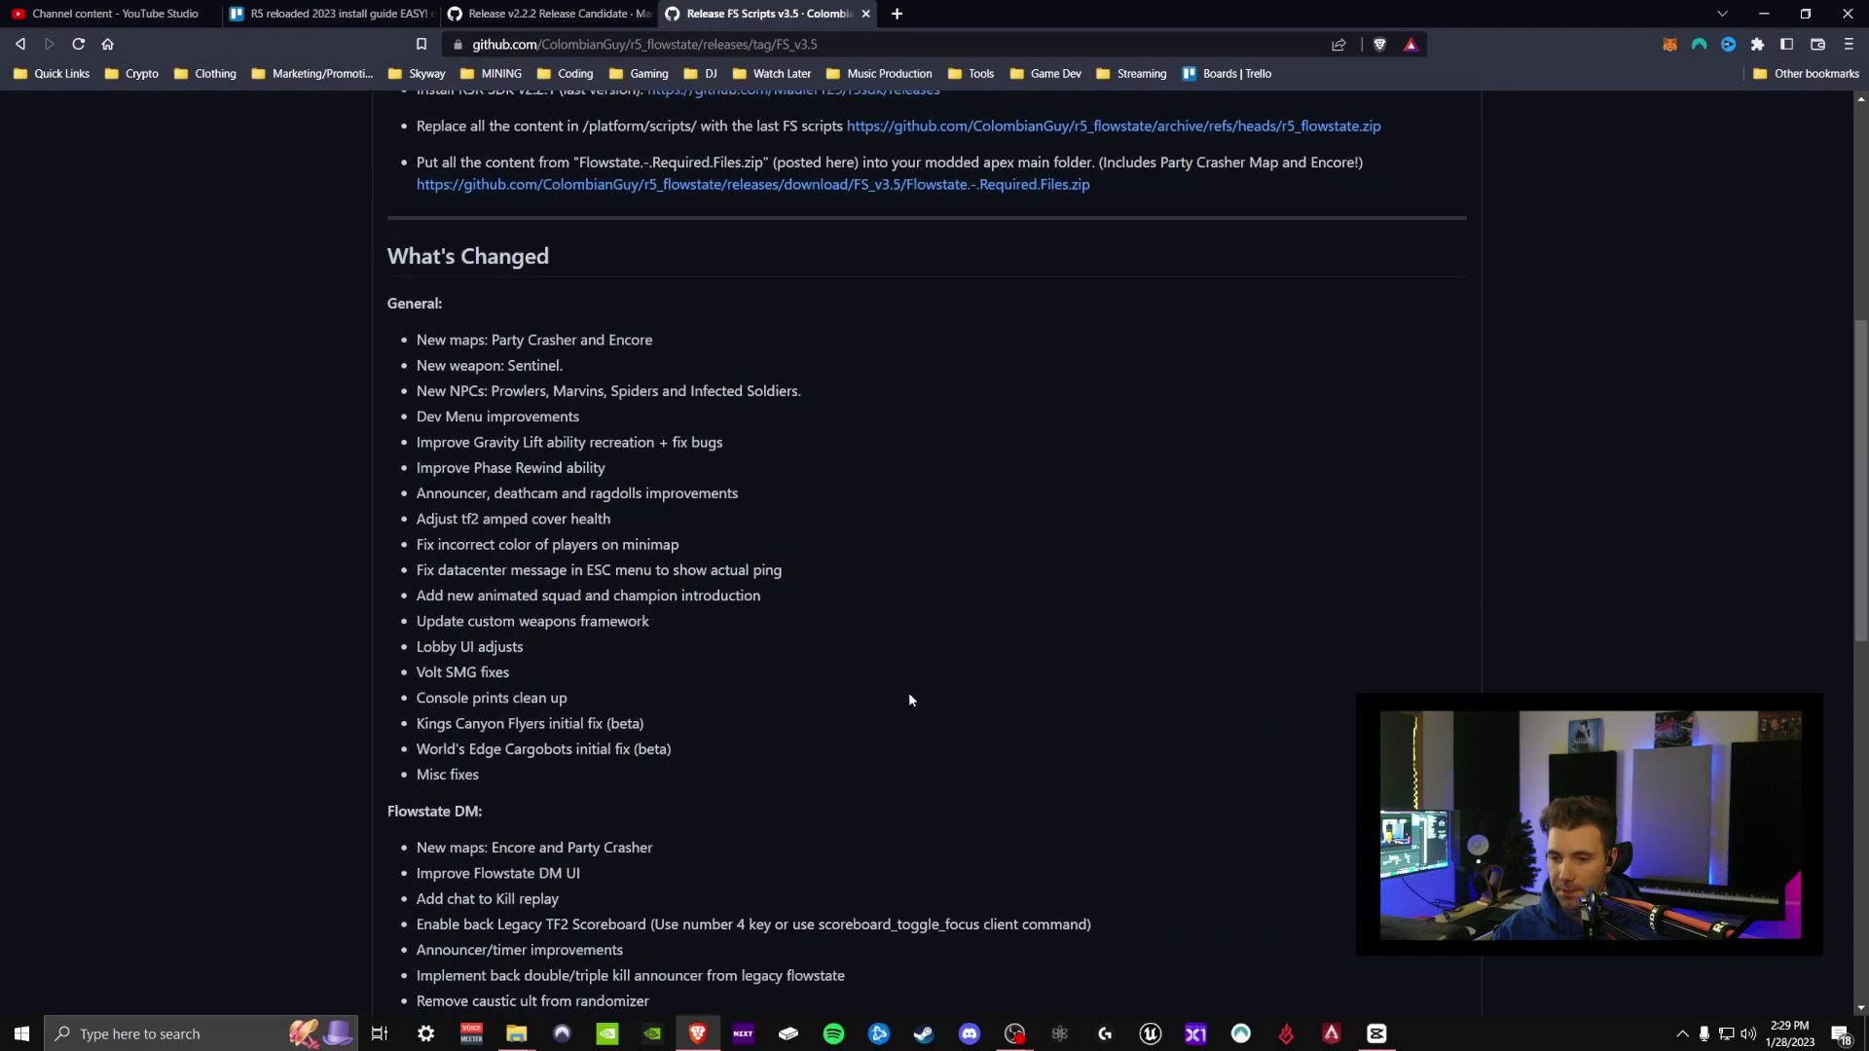
pyautogui.scroll(-5, 884, 701)
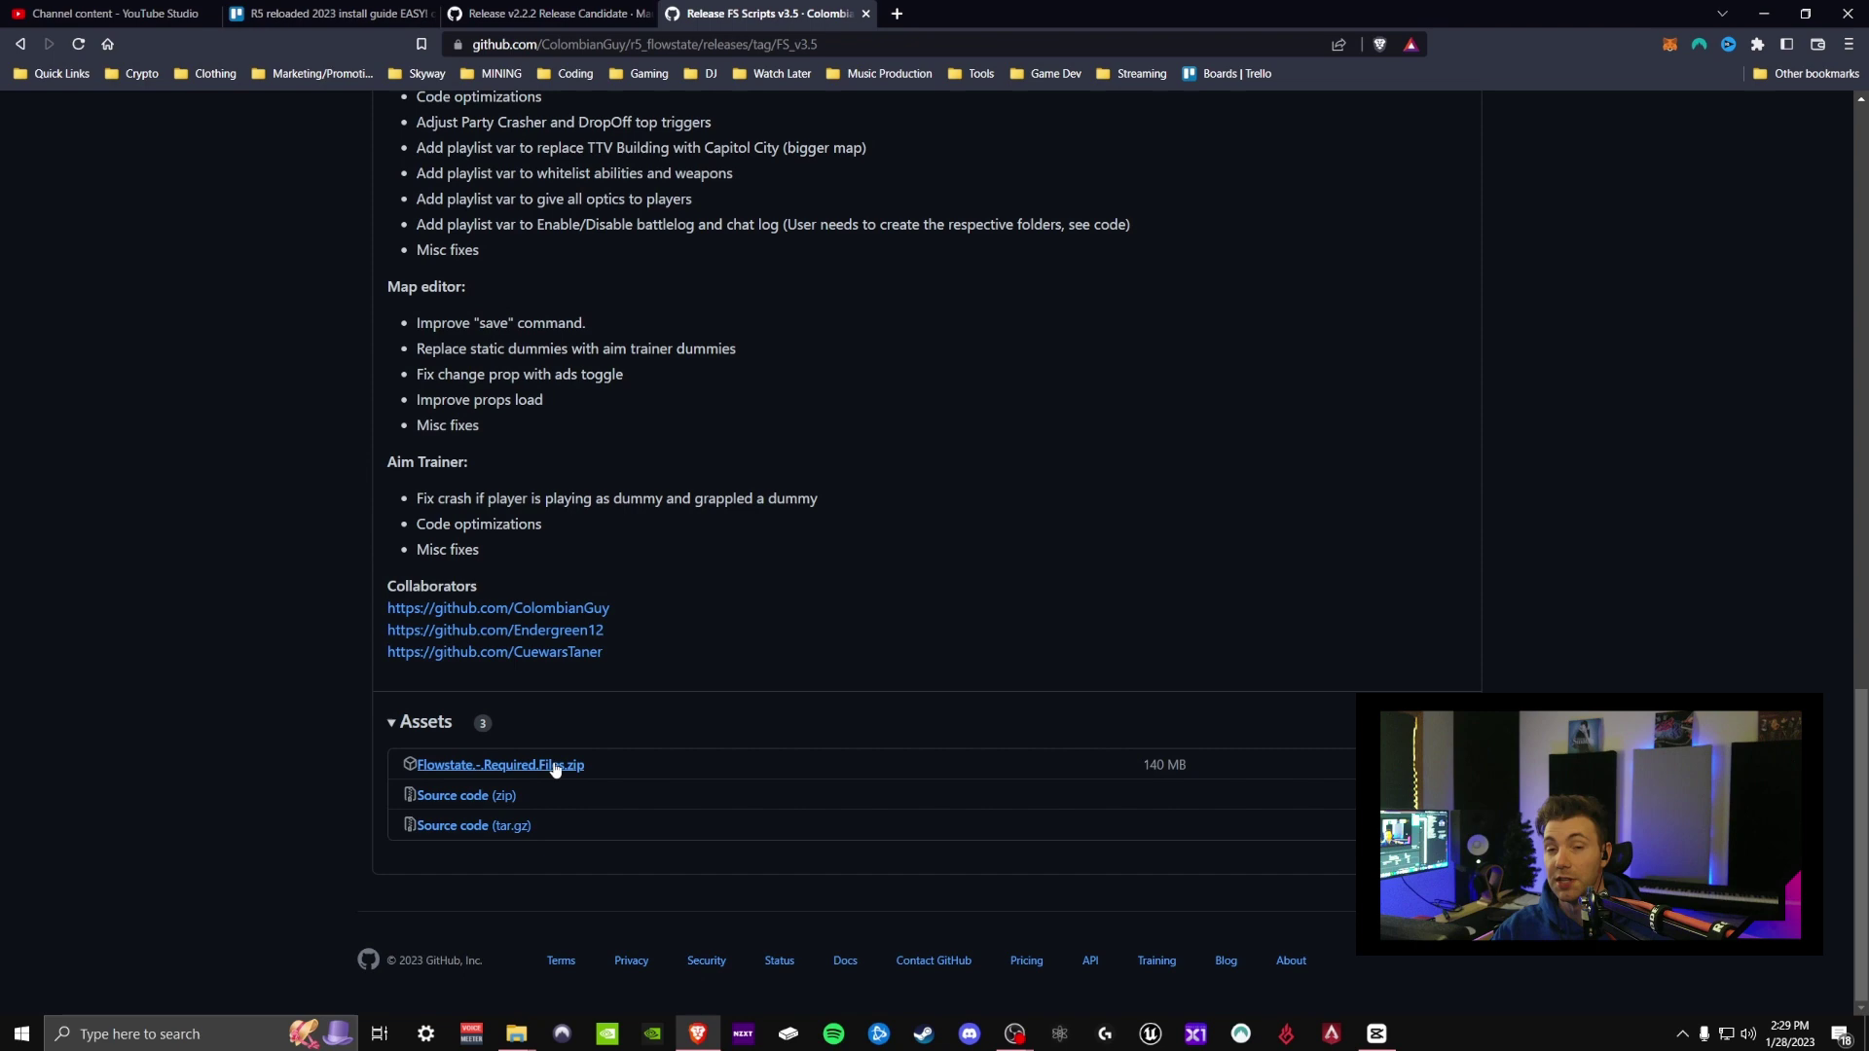
pyautogui.click(555, 766)
pyautogui.click(1149, 756)
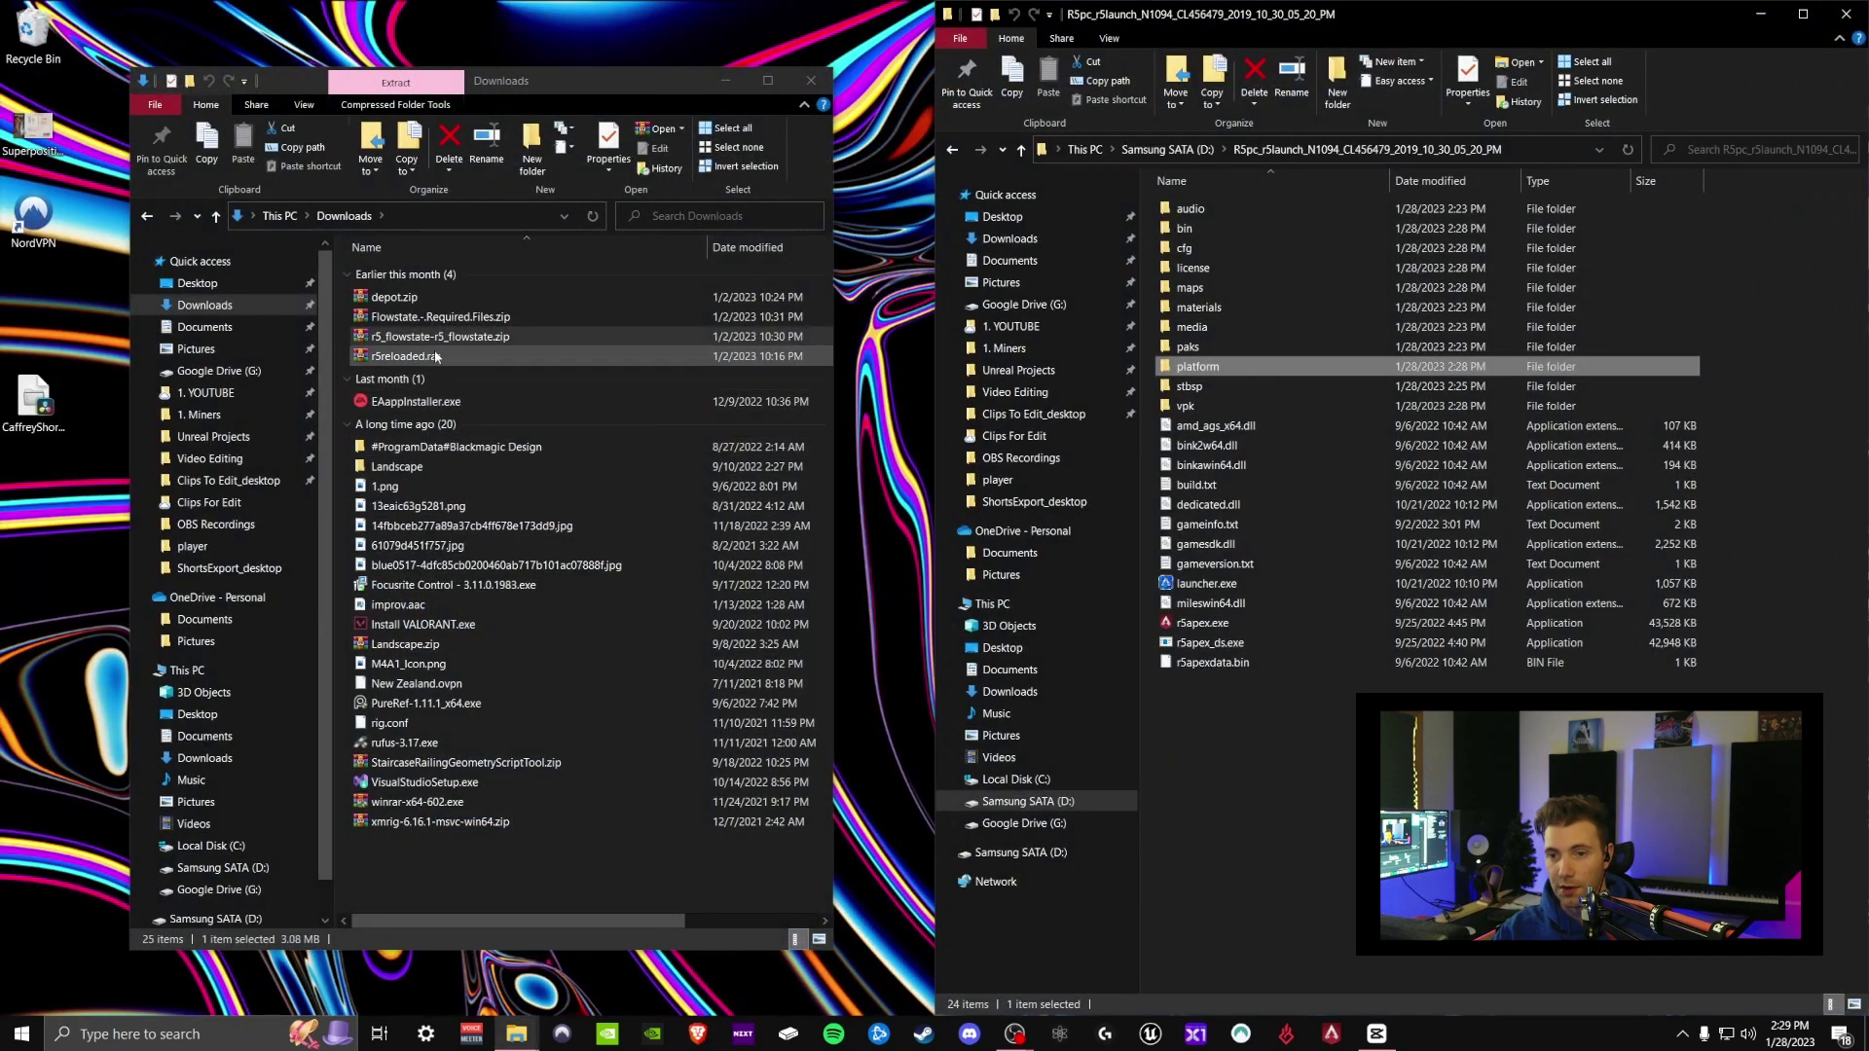
# - Extract the paks, platform and vpk folders from Flowstate.-.Required.Files.zip into the main R5pc_r5launch game folder, then close the archive
pyautogui.doubleClick(438, 319)
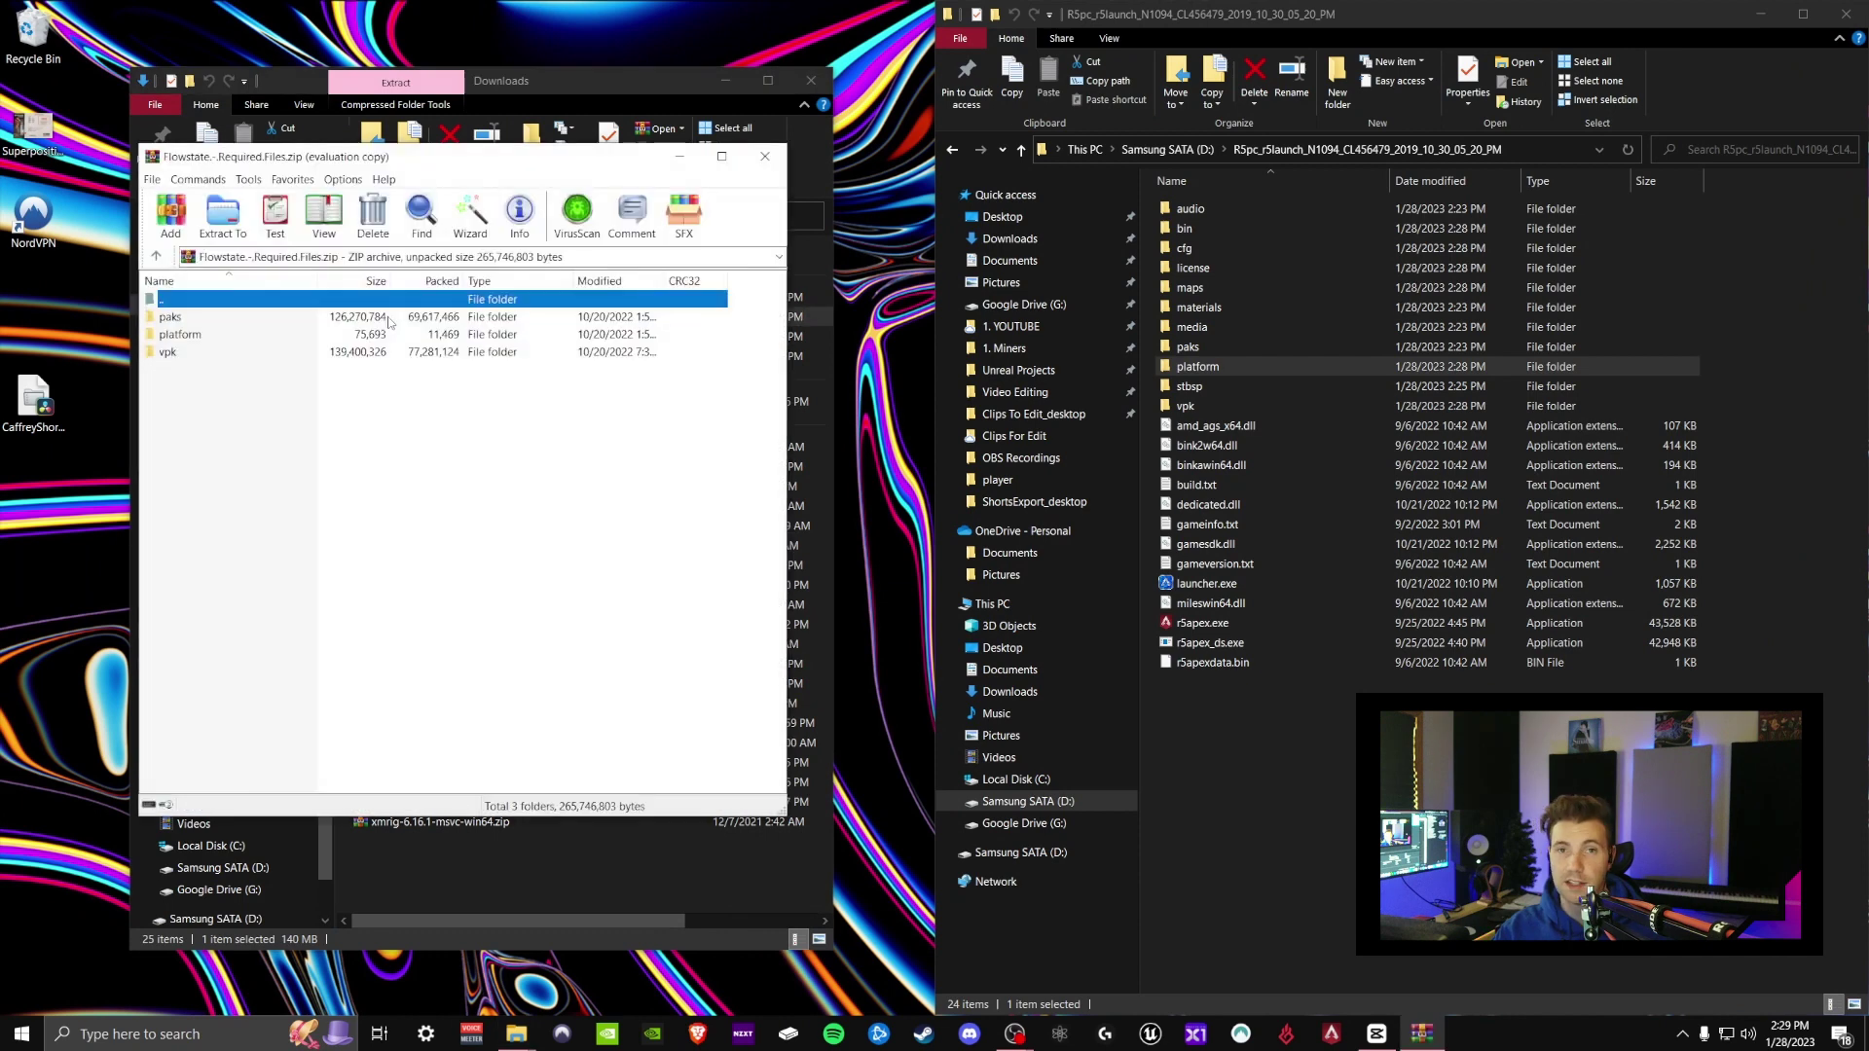
pyautogui.moveTo(275, 436); pyautogui.dragTo(207, 323)
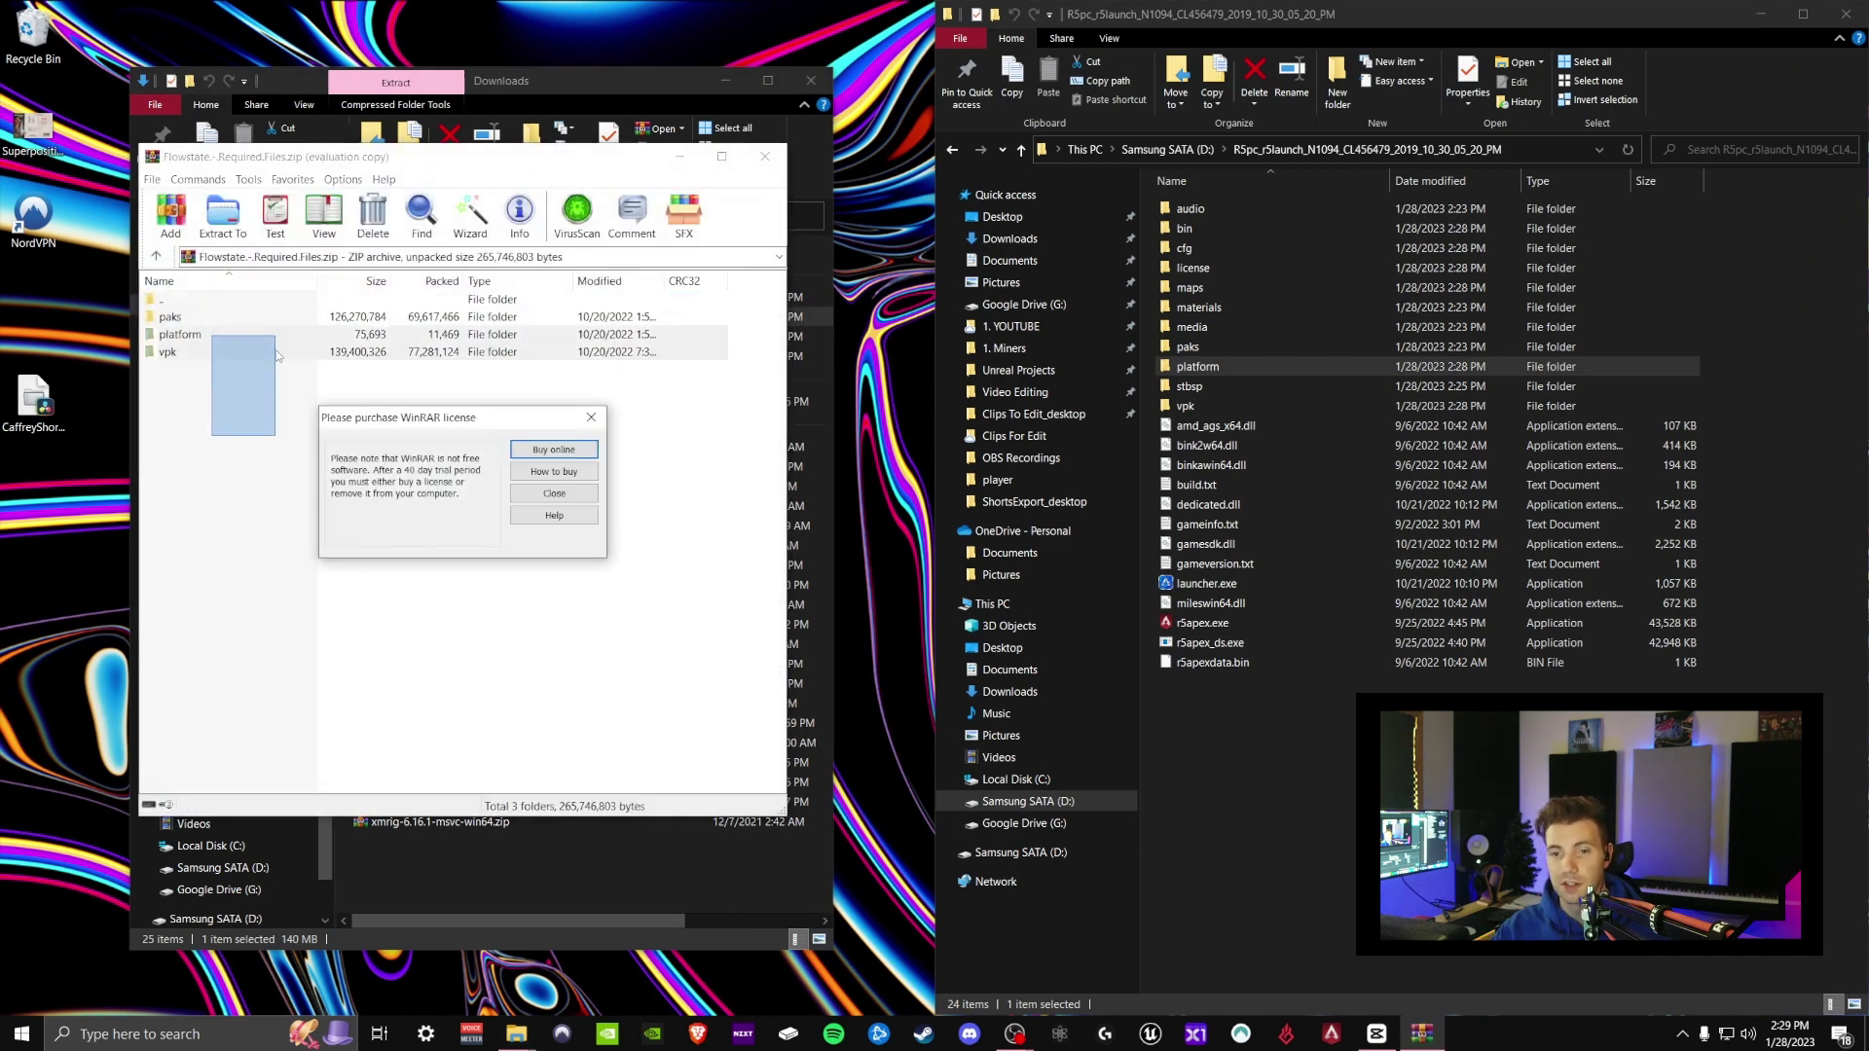
pyautogui.click(553, 494)
pyautogui.moveTo(223, 501); pyautogui.dragTo(213, 300)
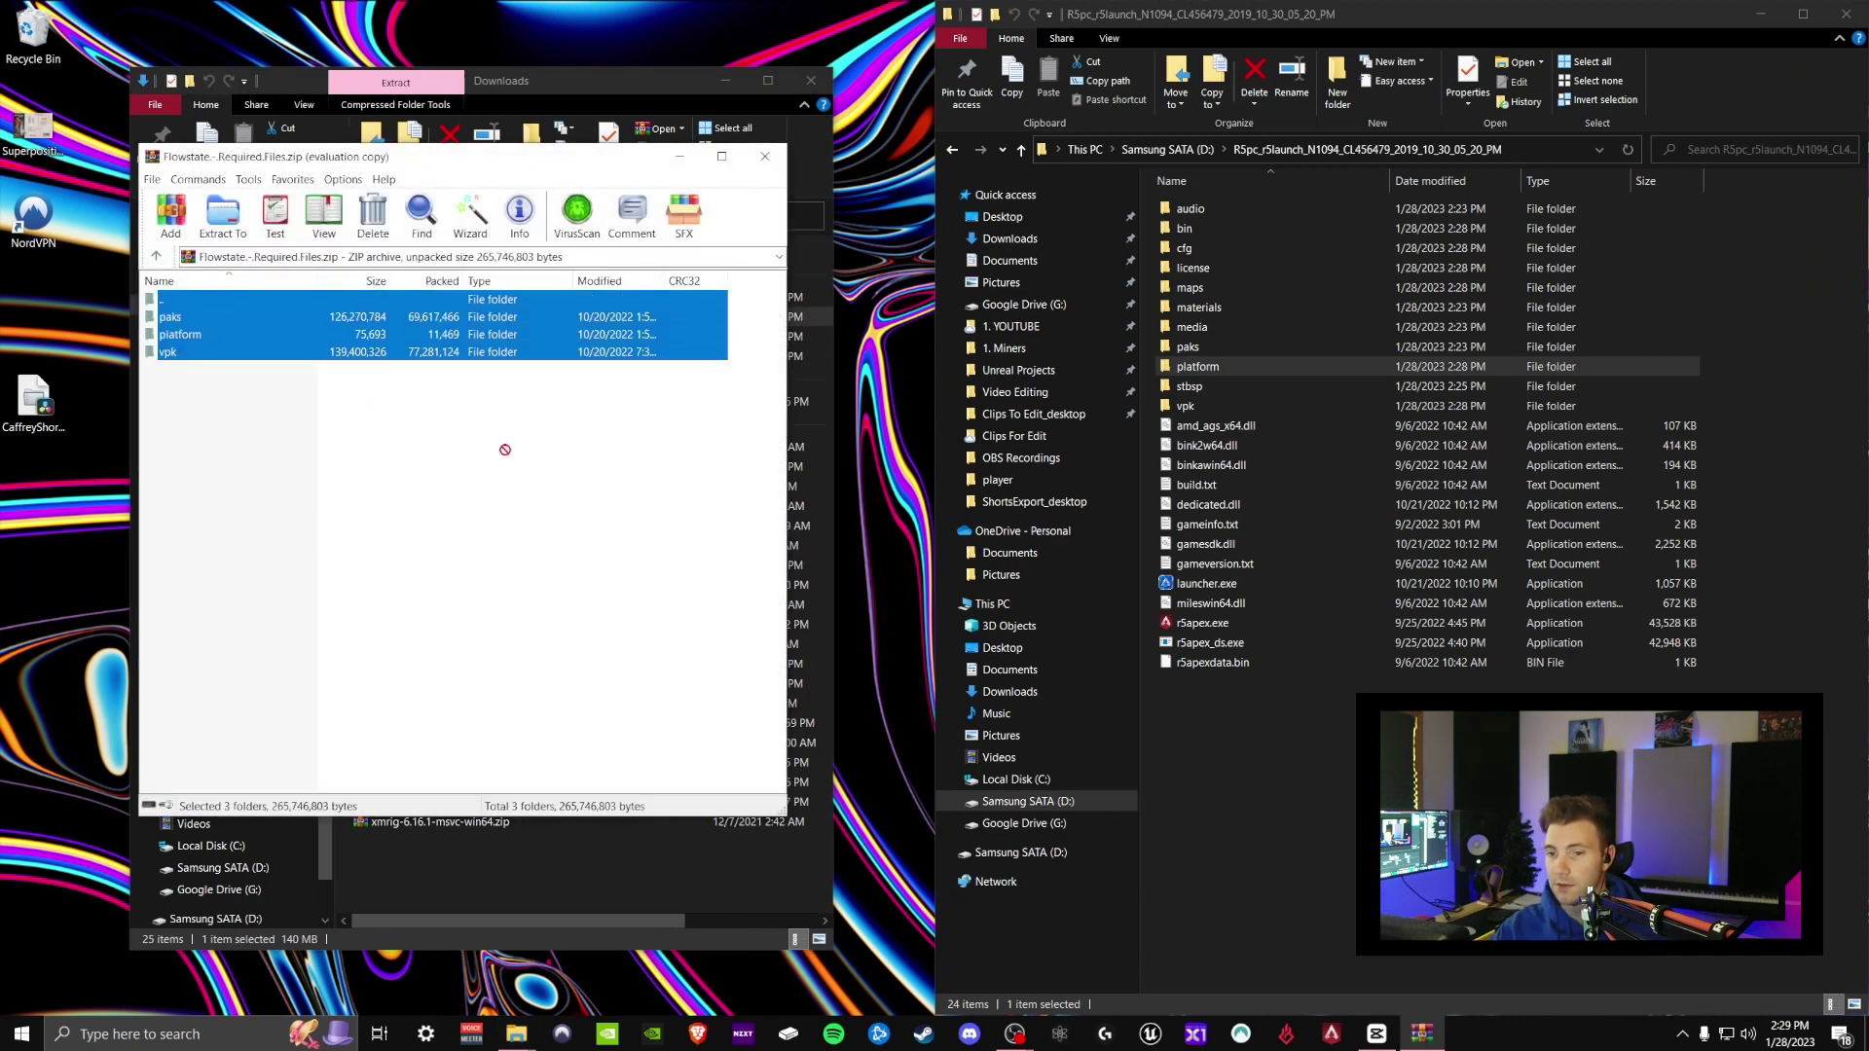
pyautogui.moveTo(1251, 764); pyautogui.dragTo(1248, 760)
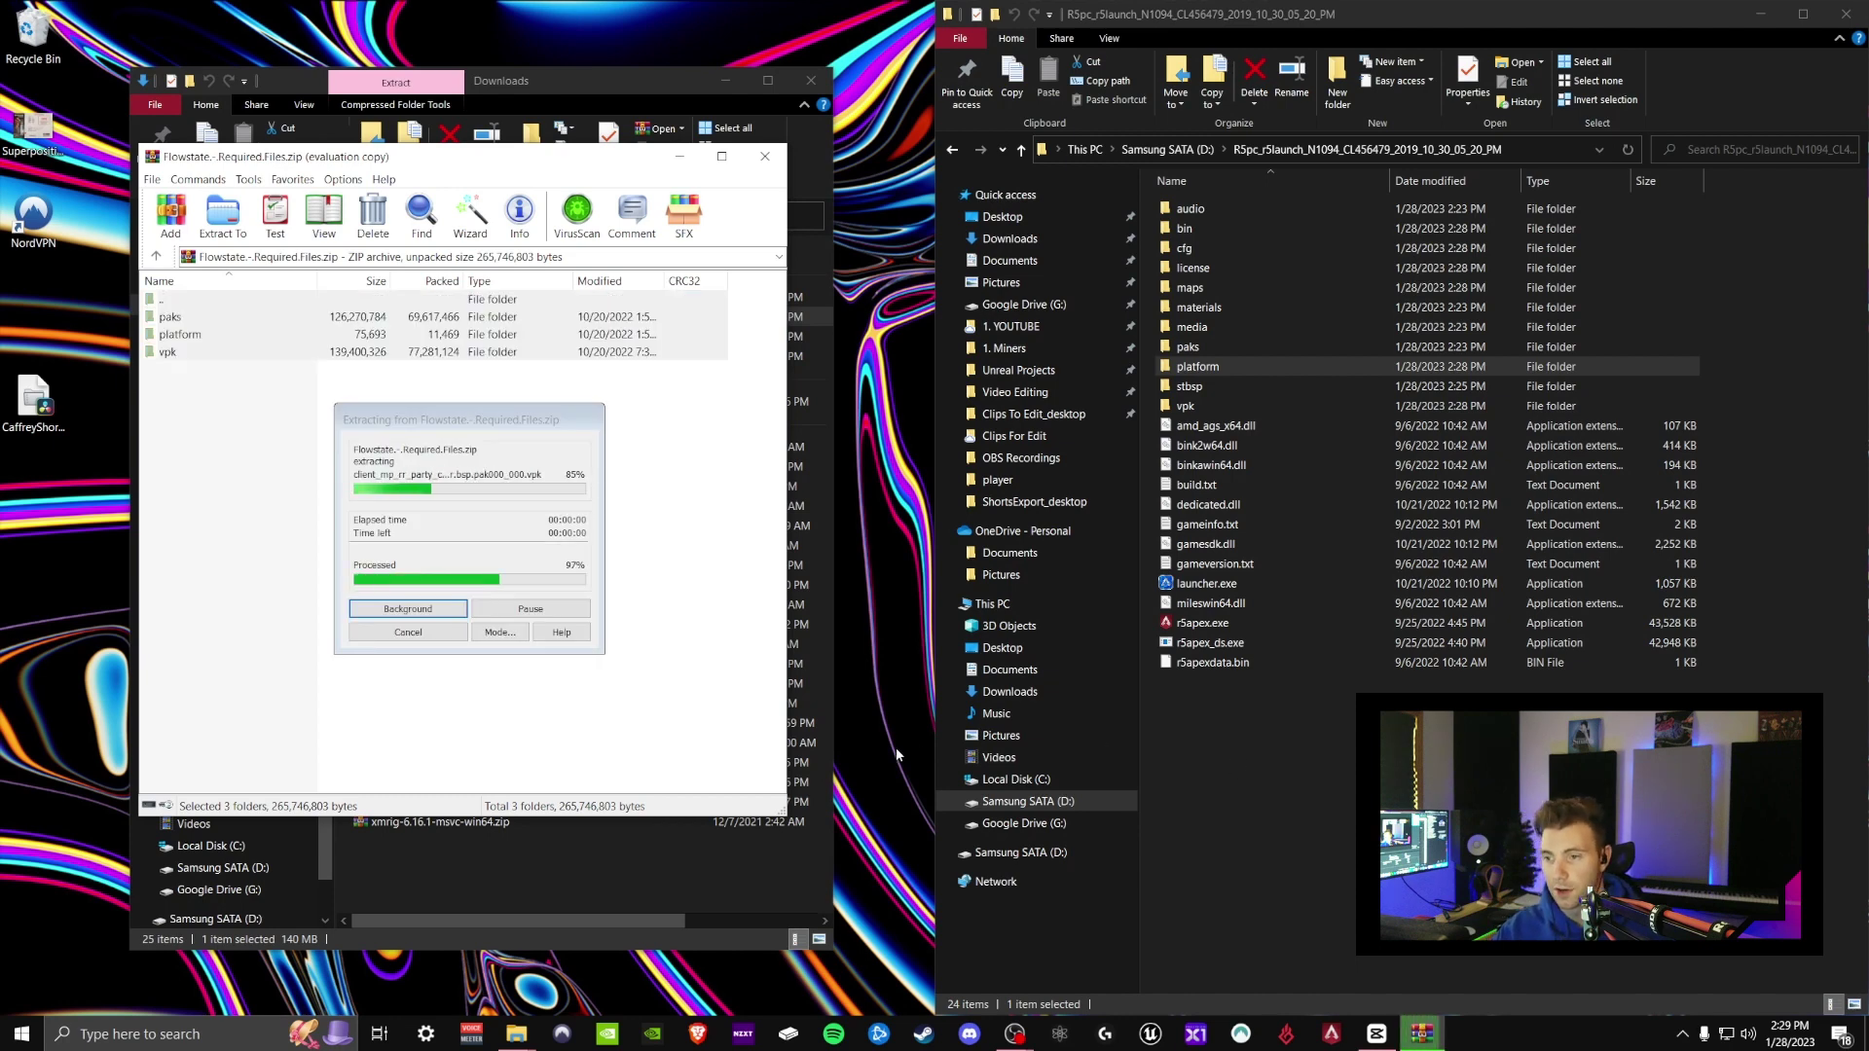
pyautogui.click(932, 424)
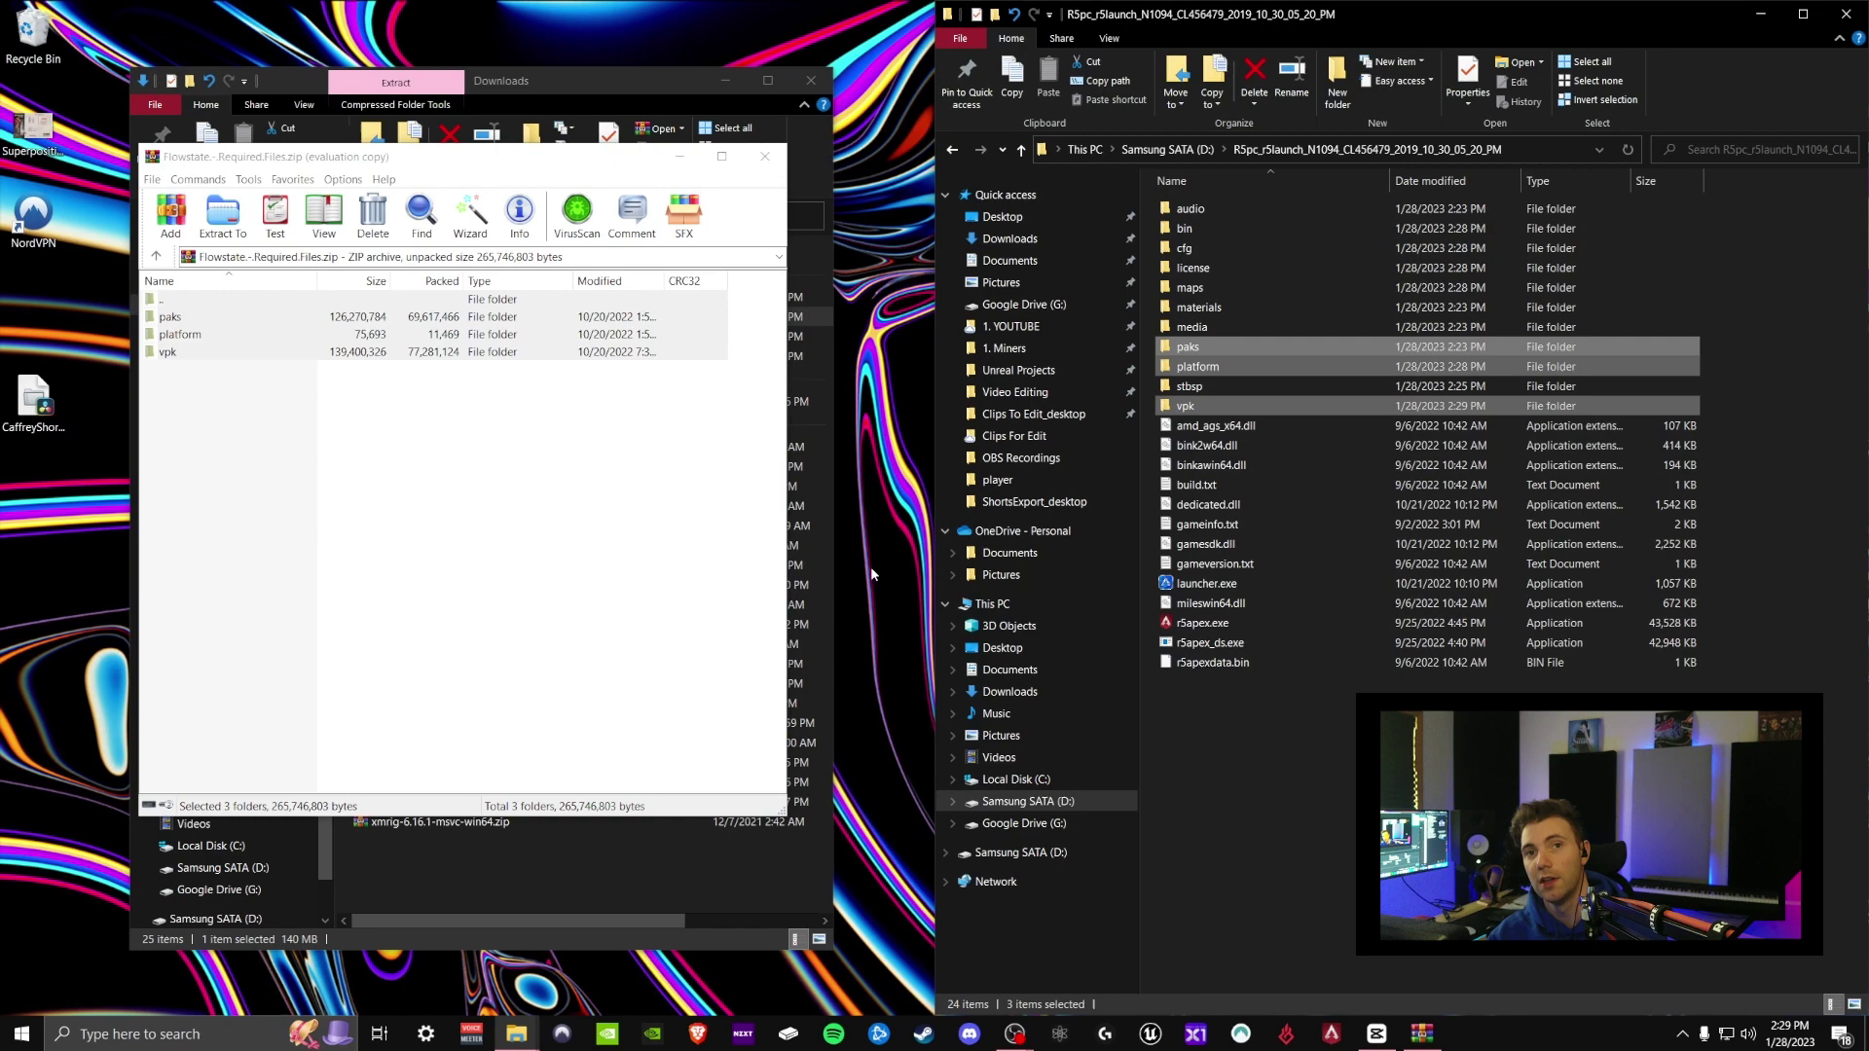
pyautogui.click(765, 158)
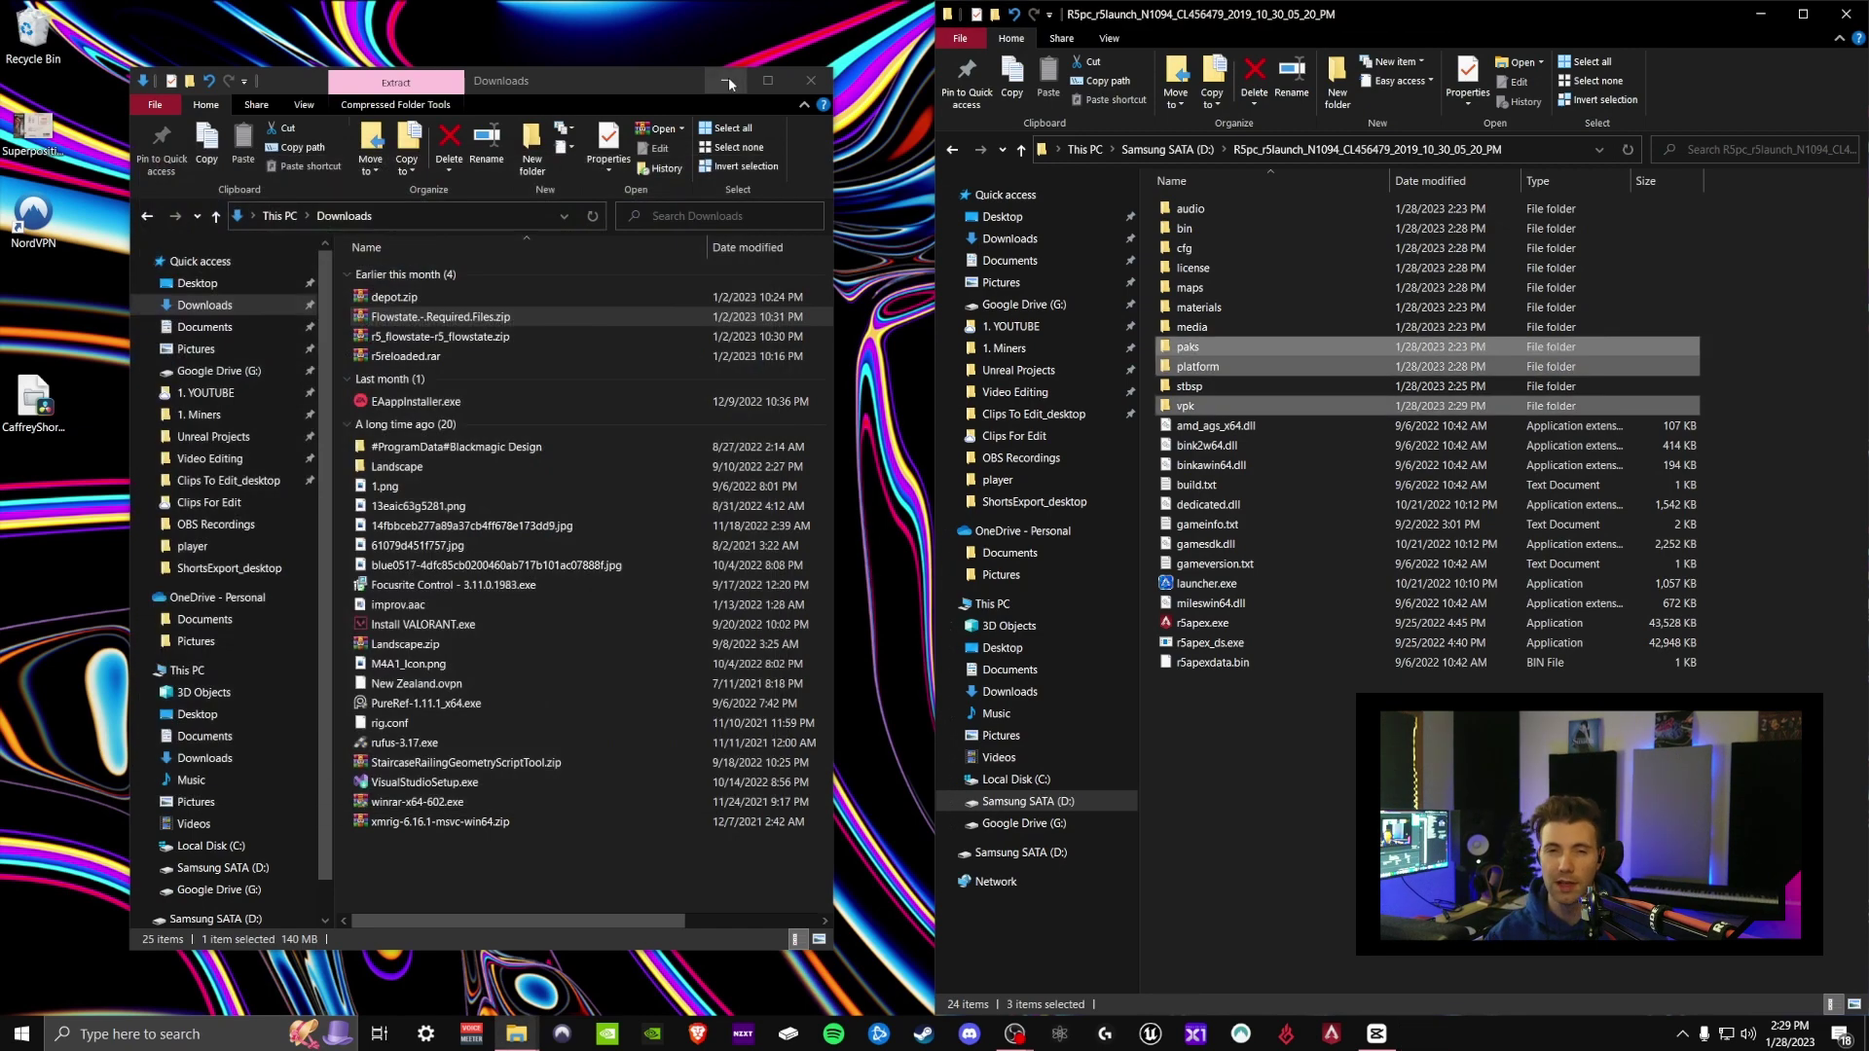
pyautogui.click(730, 80)
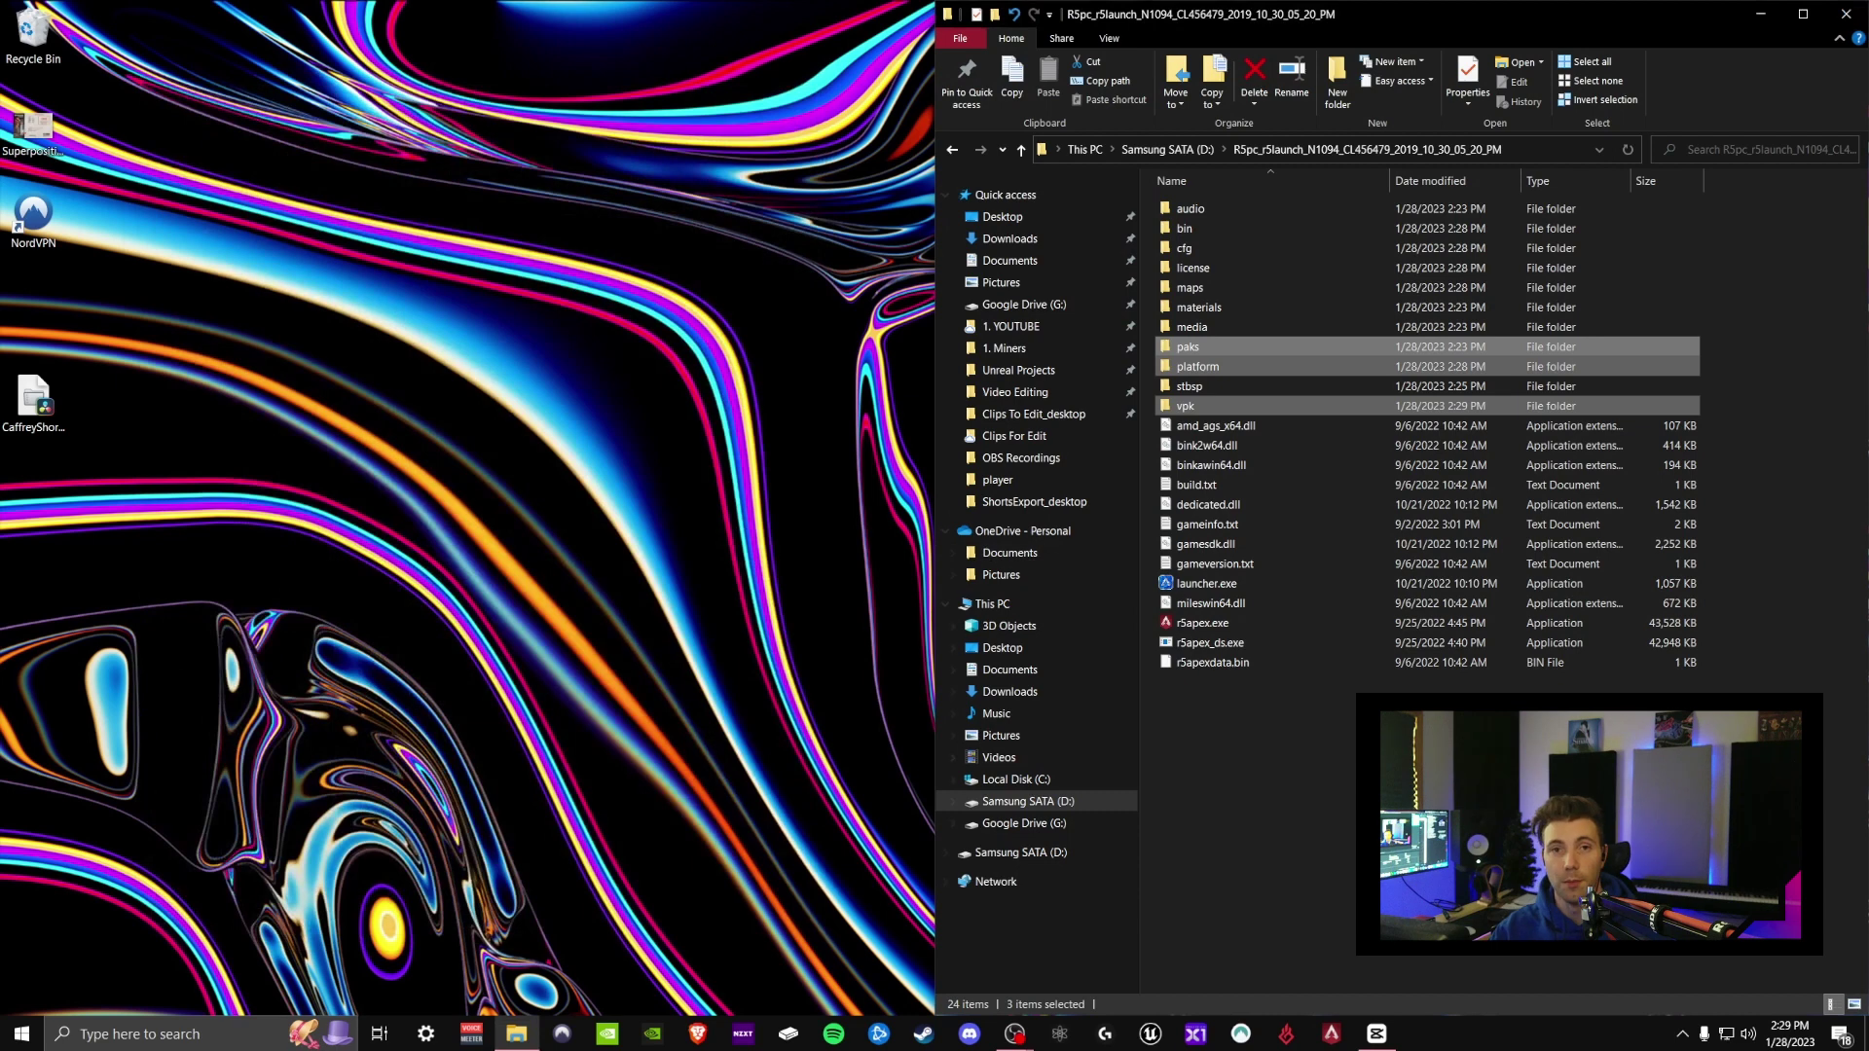
# - Check the hidden background apps, then find and open the EA app on the computer
pyautogui.click(1681, 1034)
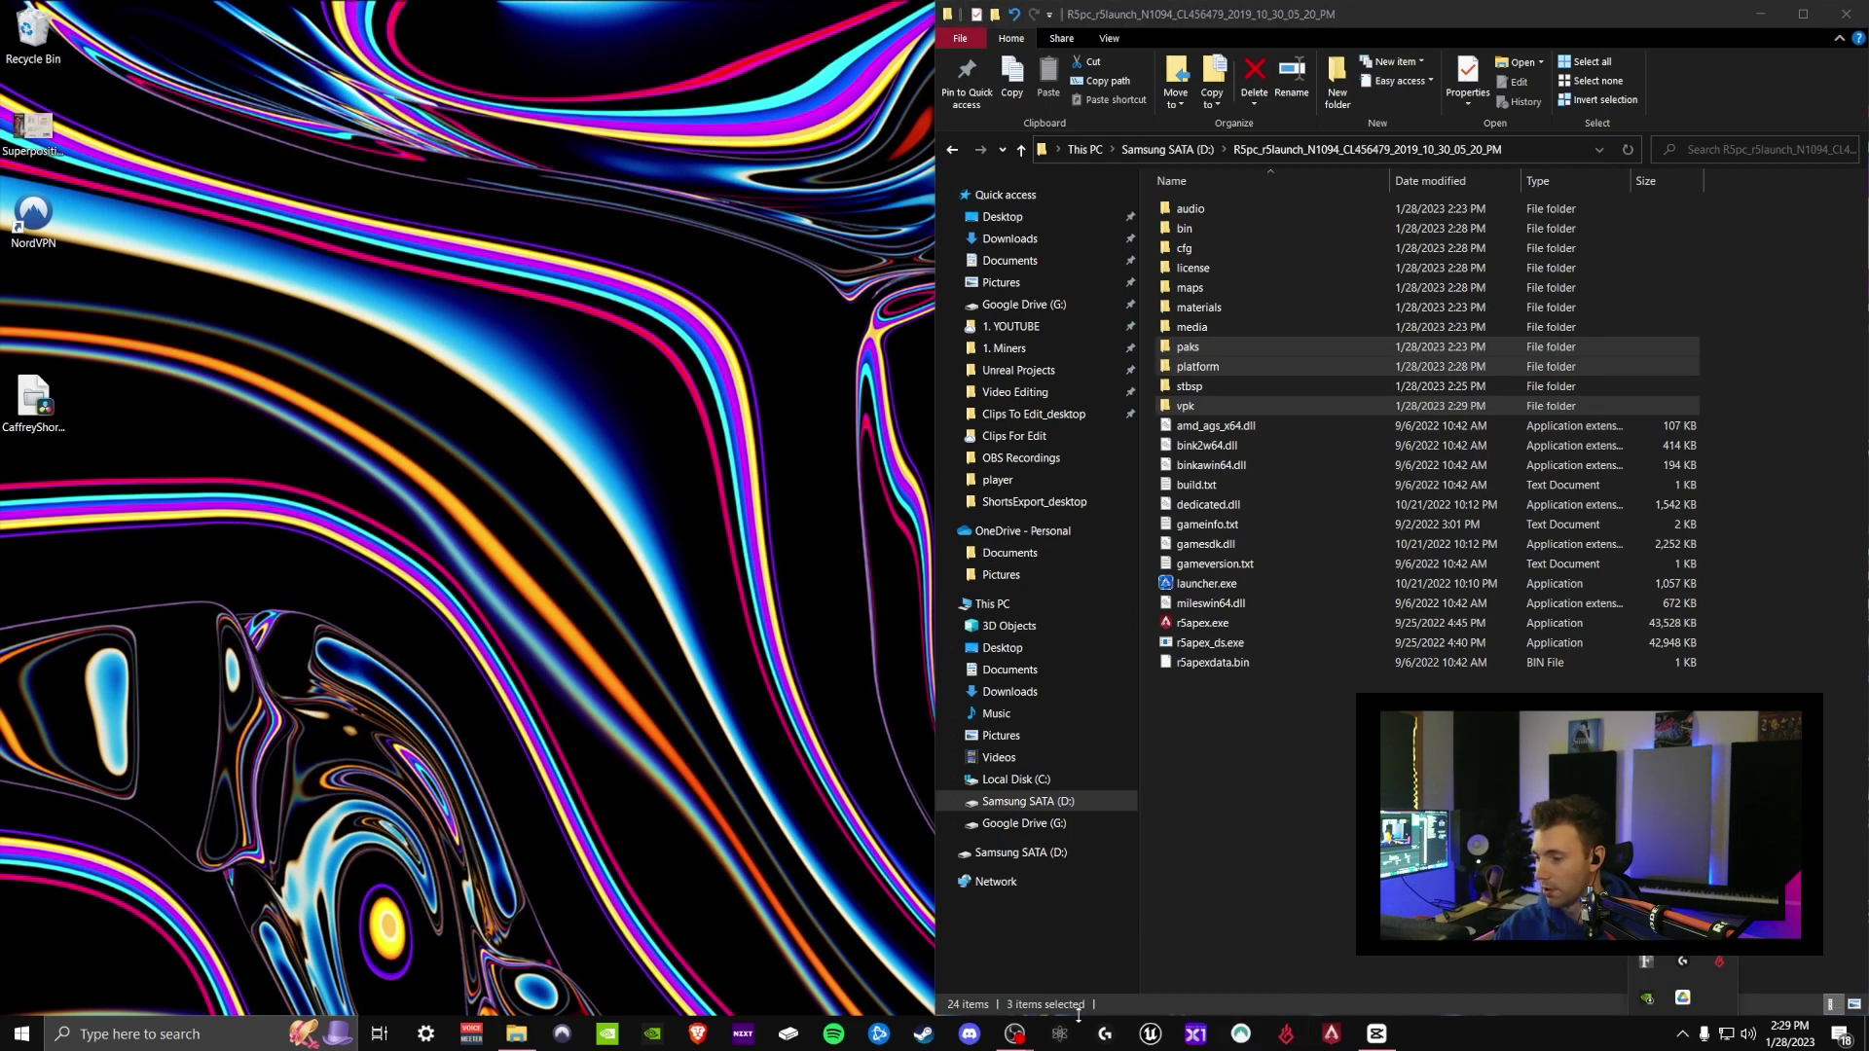
pyautogui.click(175, 1034)
pyautogui.write('ea')
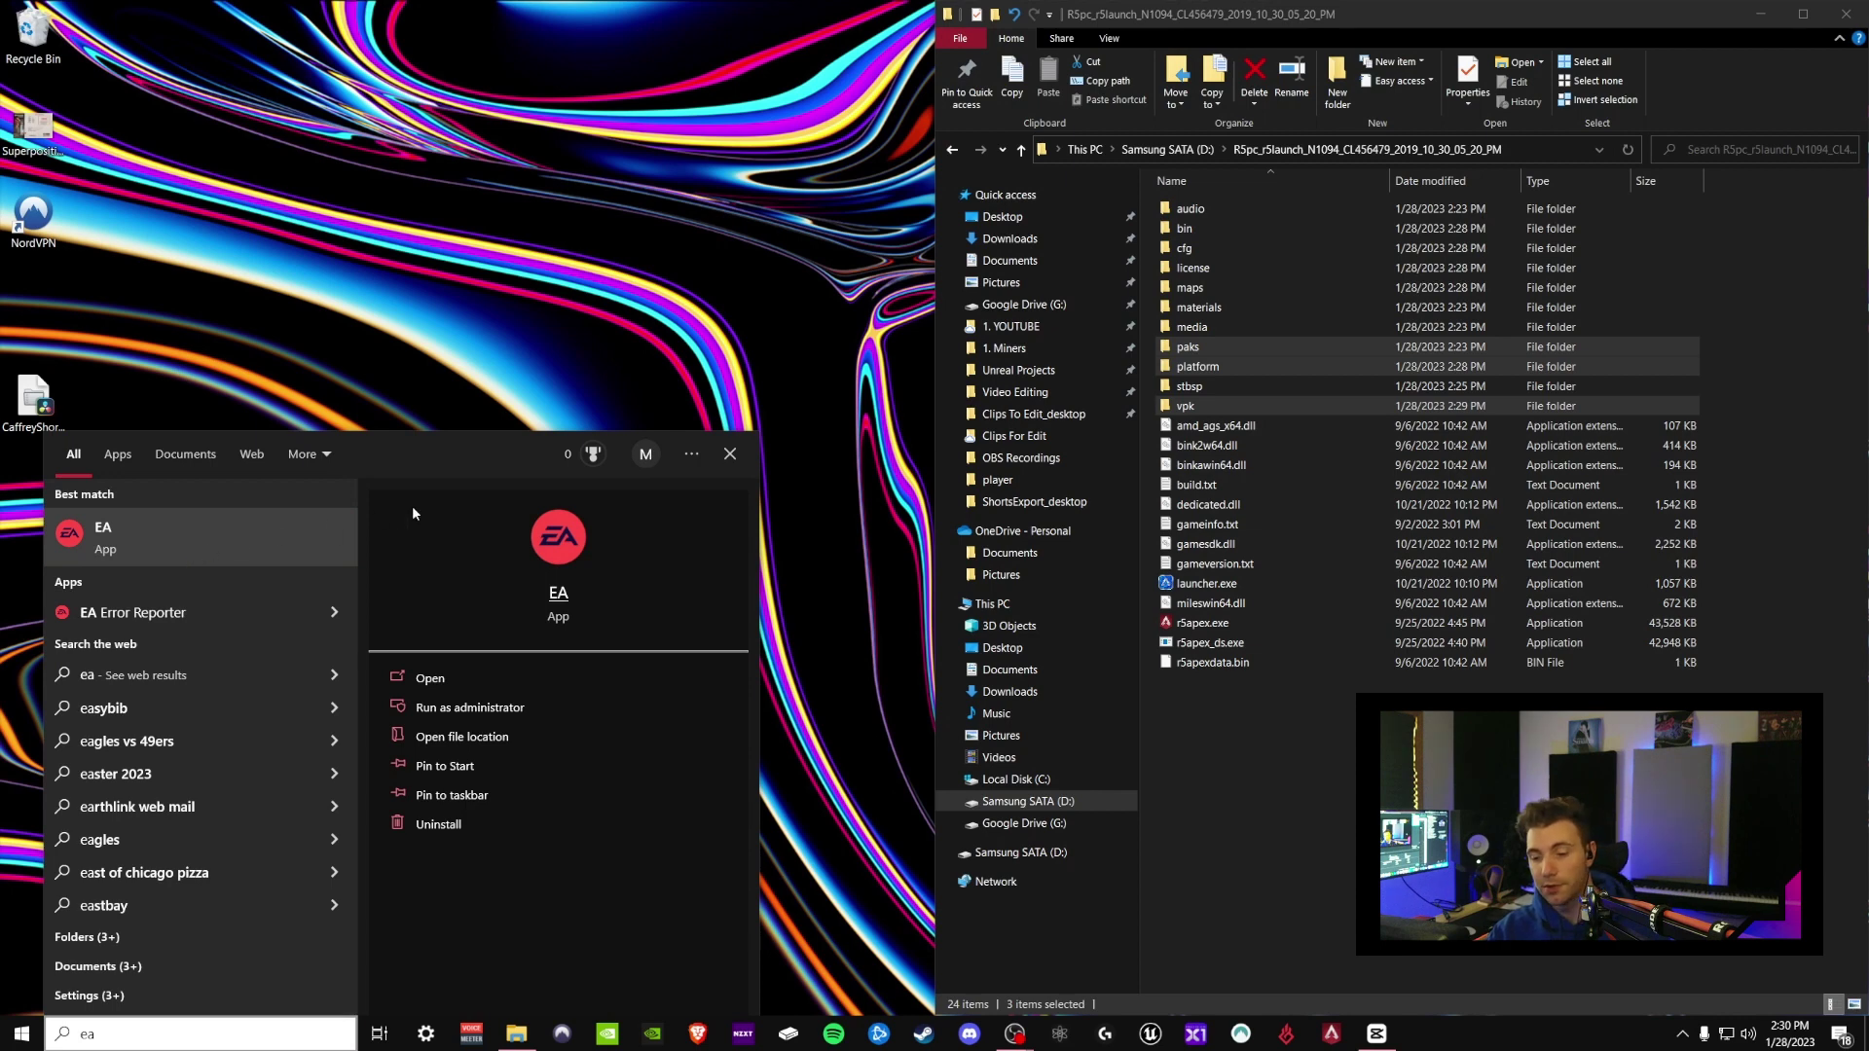
pyautogui.click(222, 514)
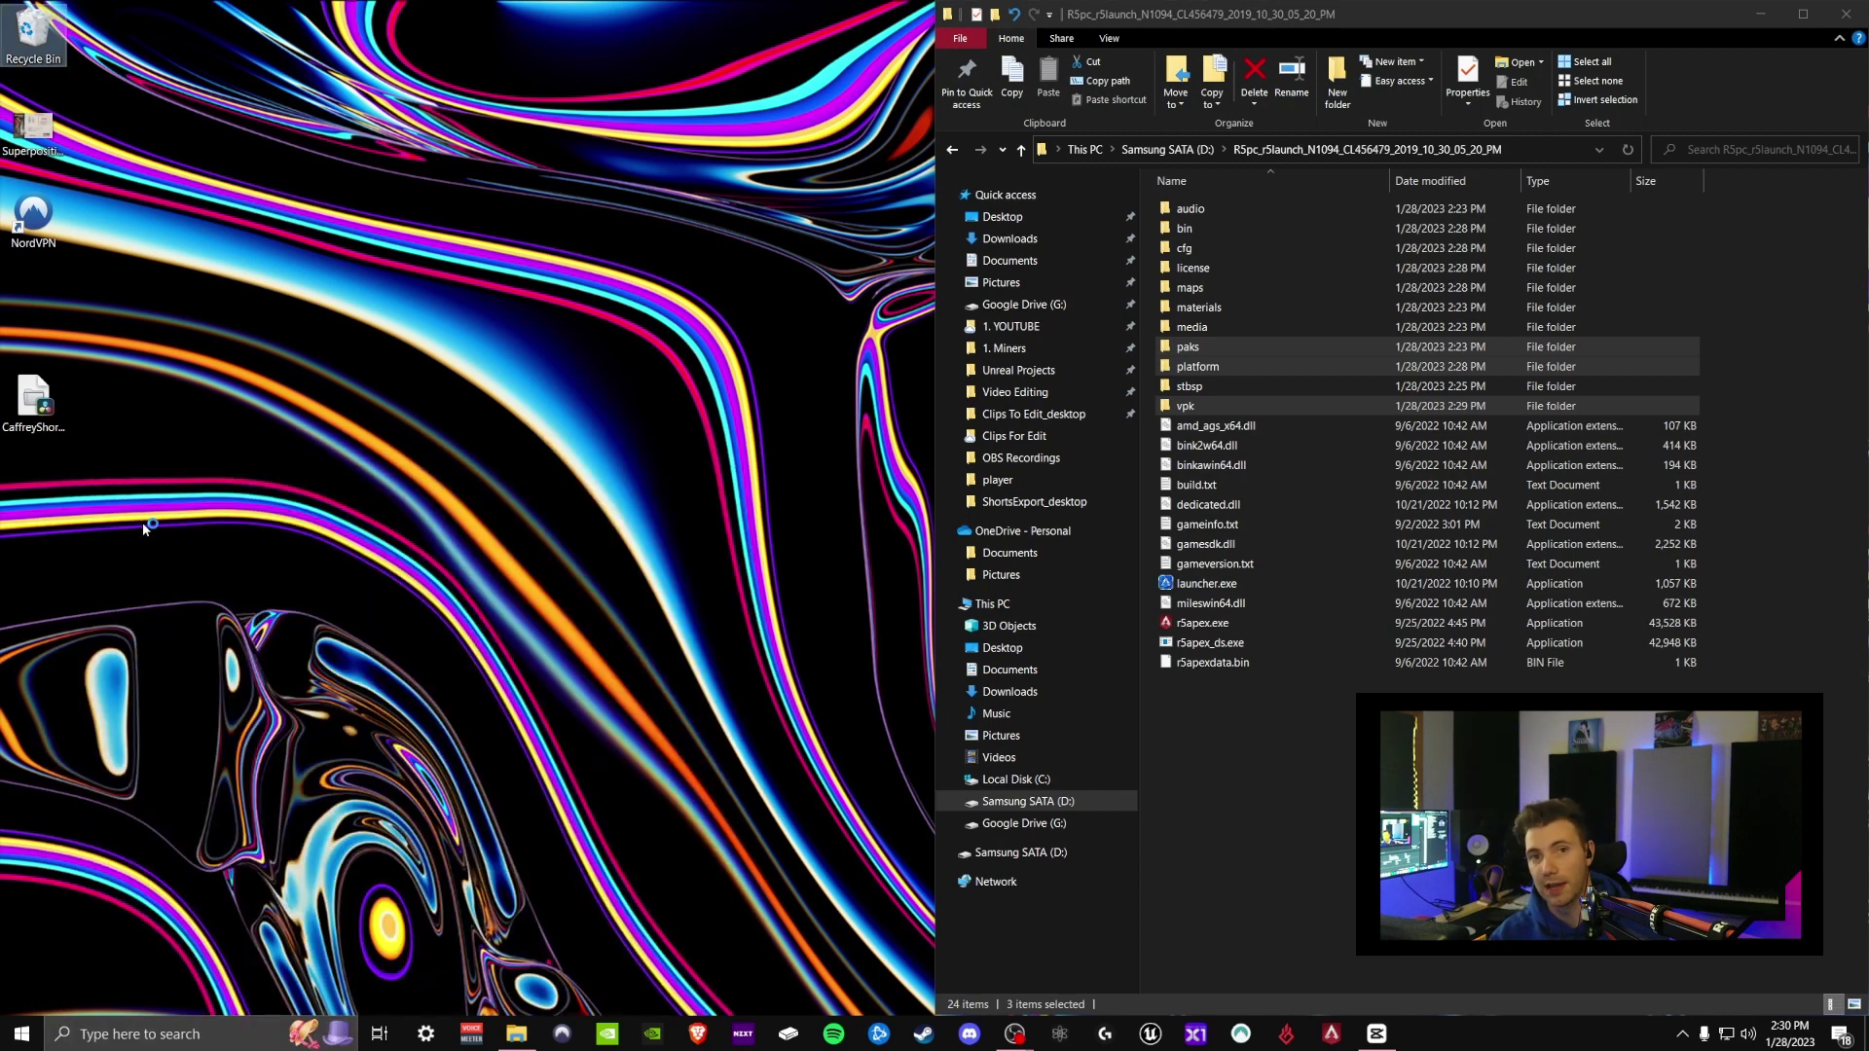
# - Write "User:" and "Pass:" lines in a new Notepad document and close it without saving
pyautogui.click(213, 1034)
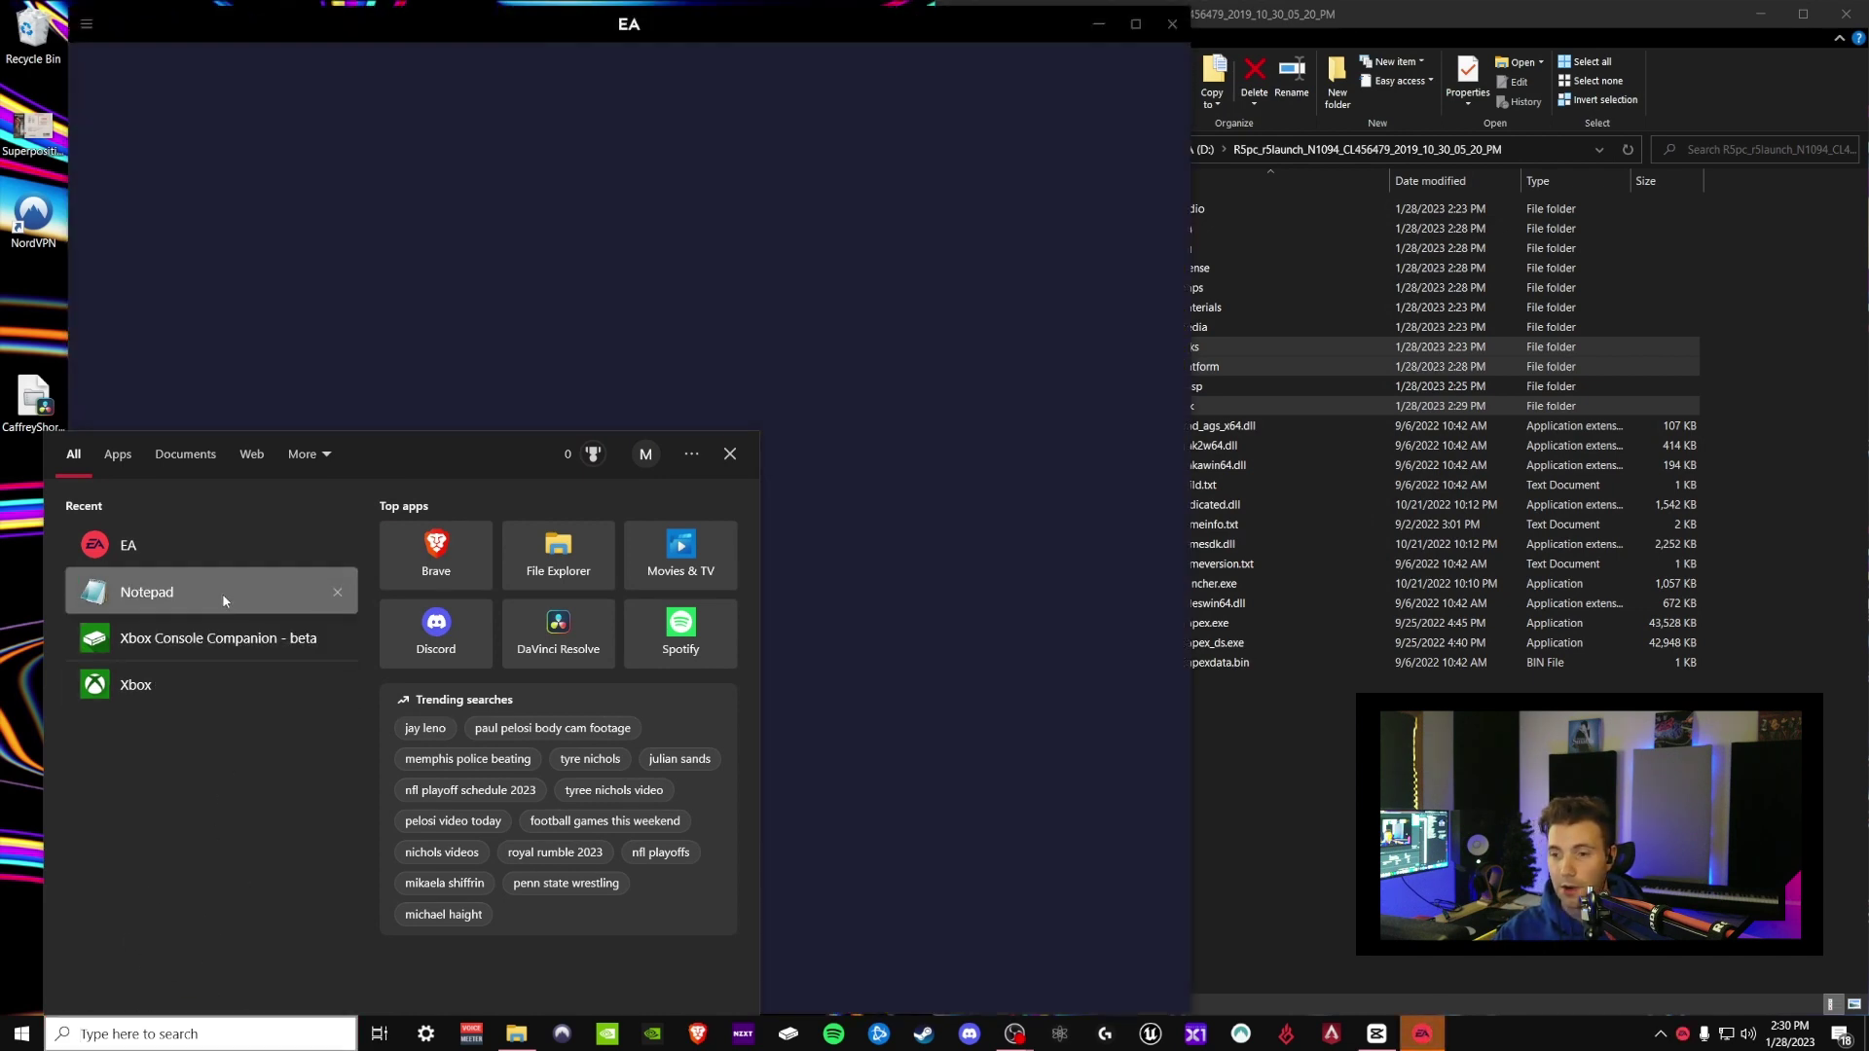
pyautogui.click(223, 596)
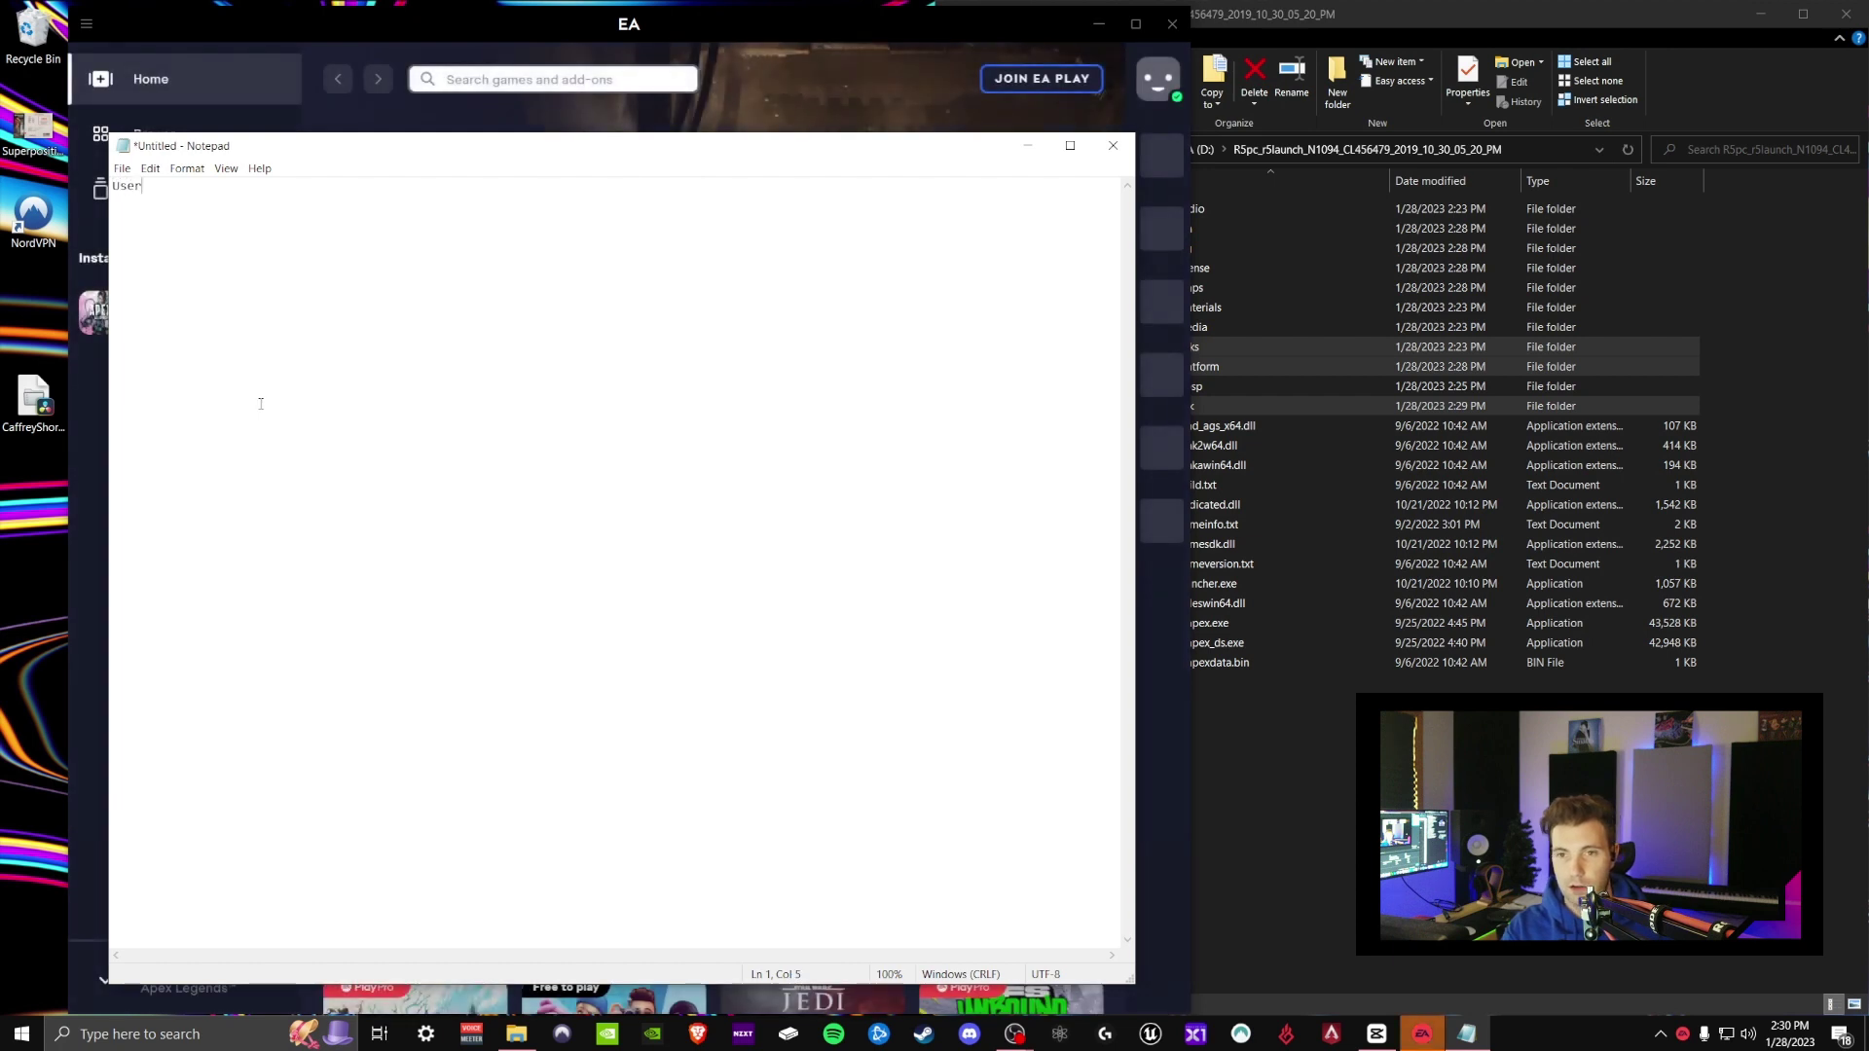
pyautogui.write('User:')
pyautogui.press('Return')
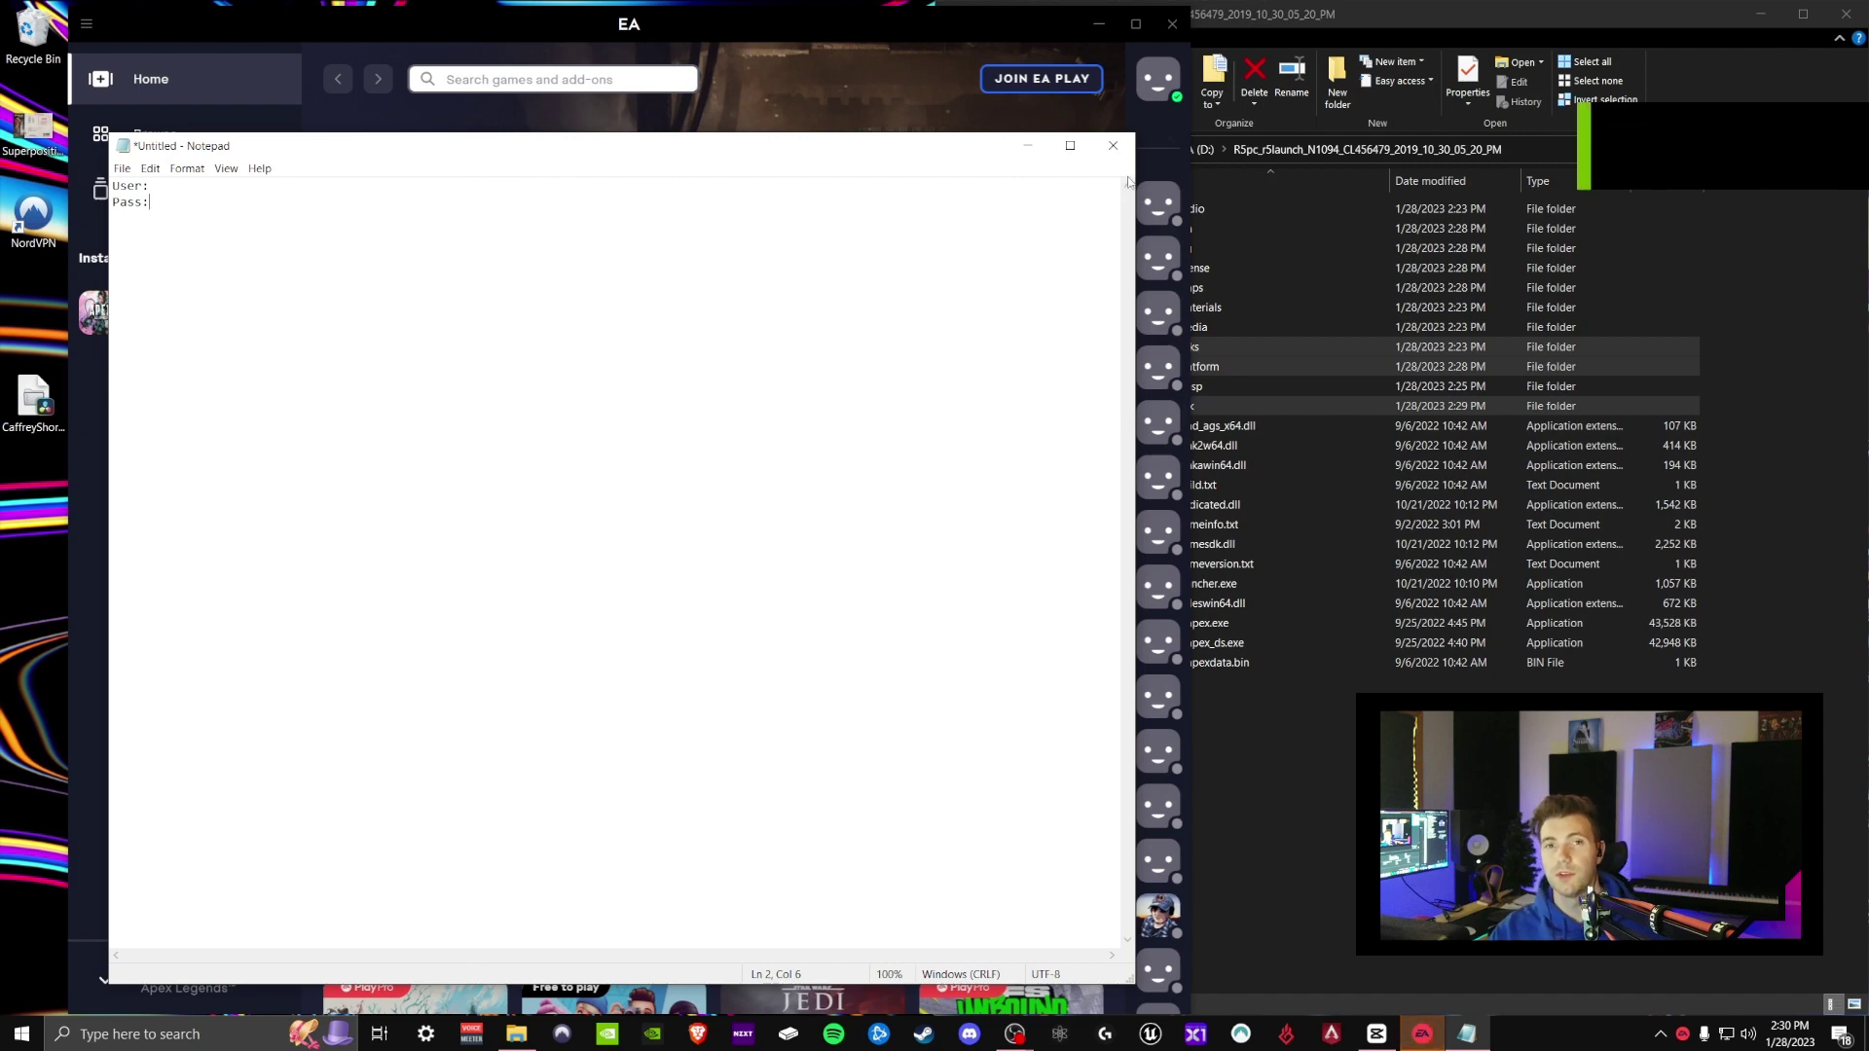
pyautogui.click(1112, 145)
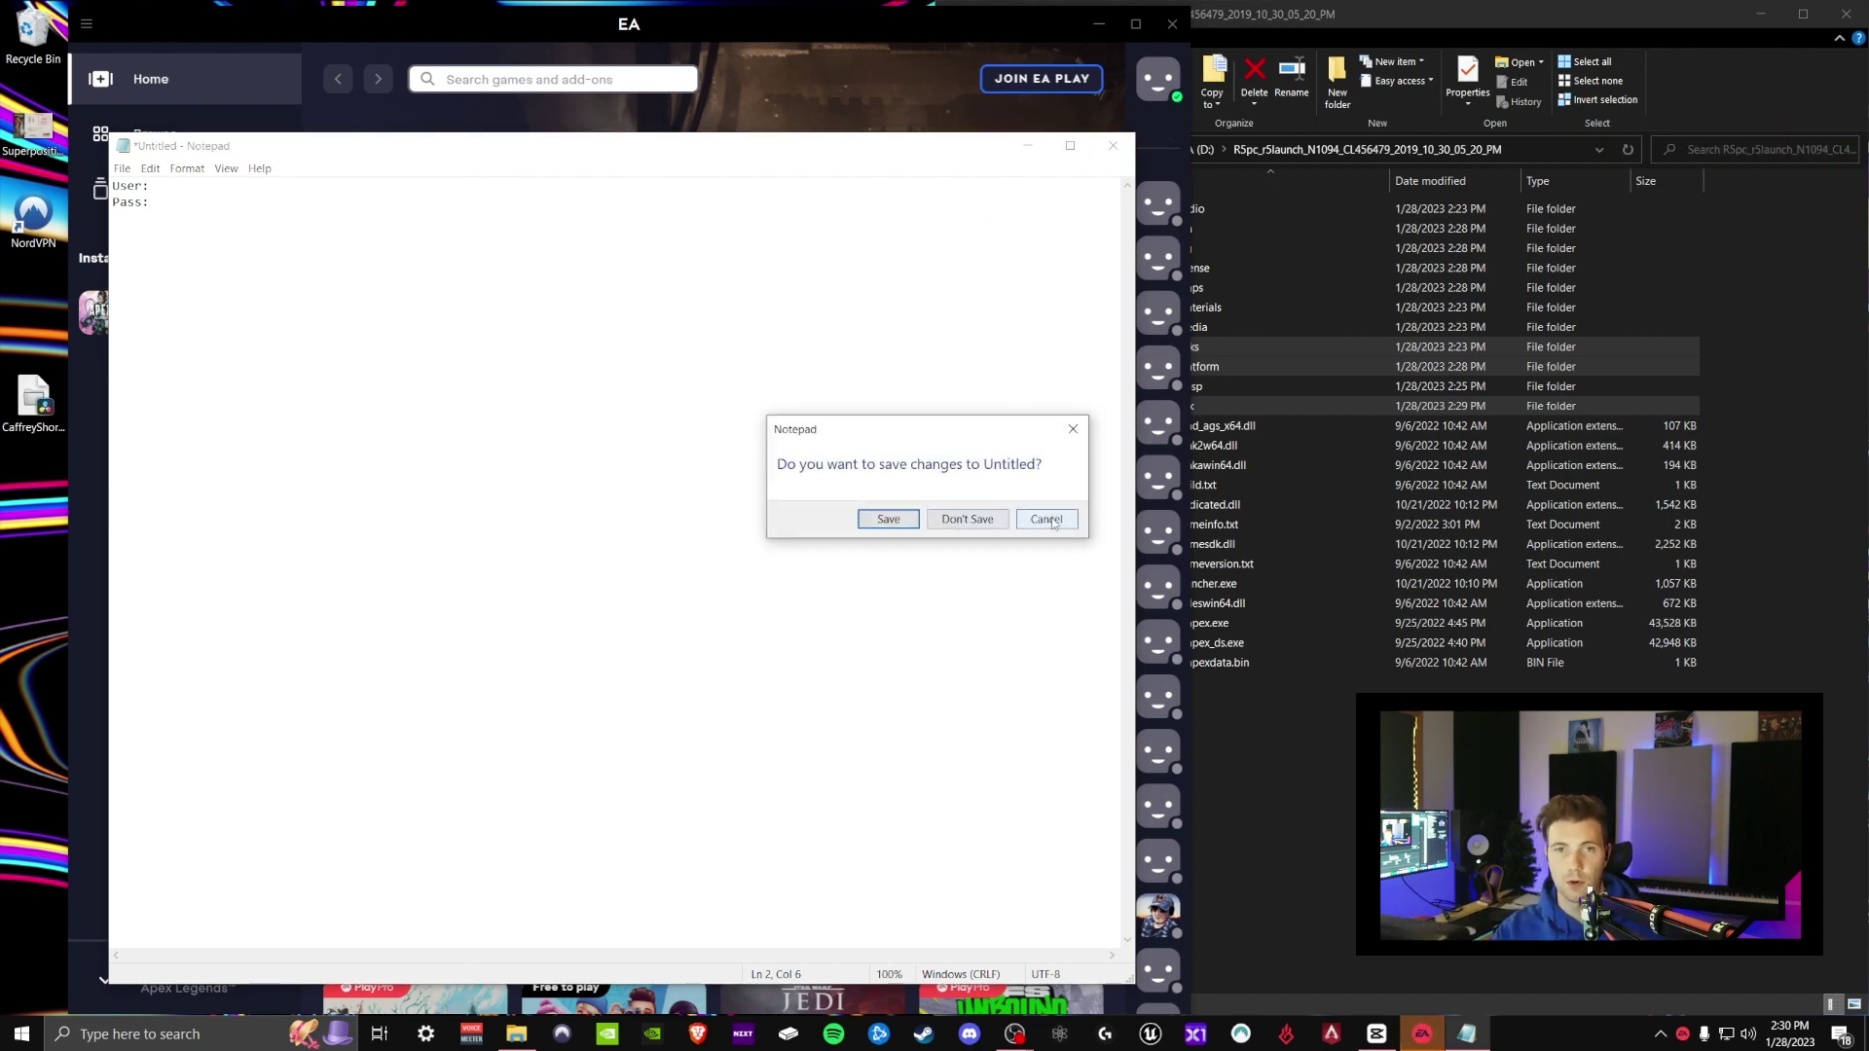
pyautogui.click(973, 519)
# - Examine the account options and the installed Apex Legends page in the EA app, then close its window
pyautogui.moveTo(1160, 94)
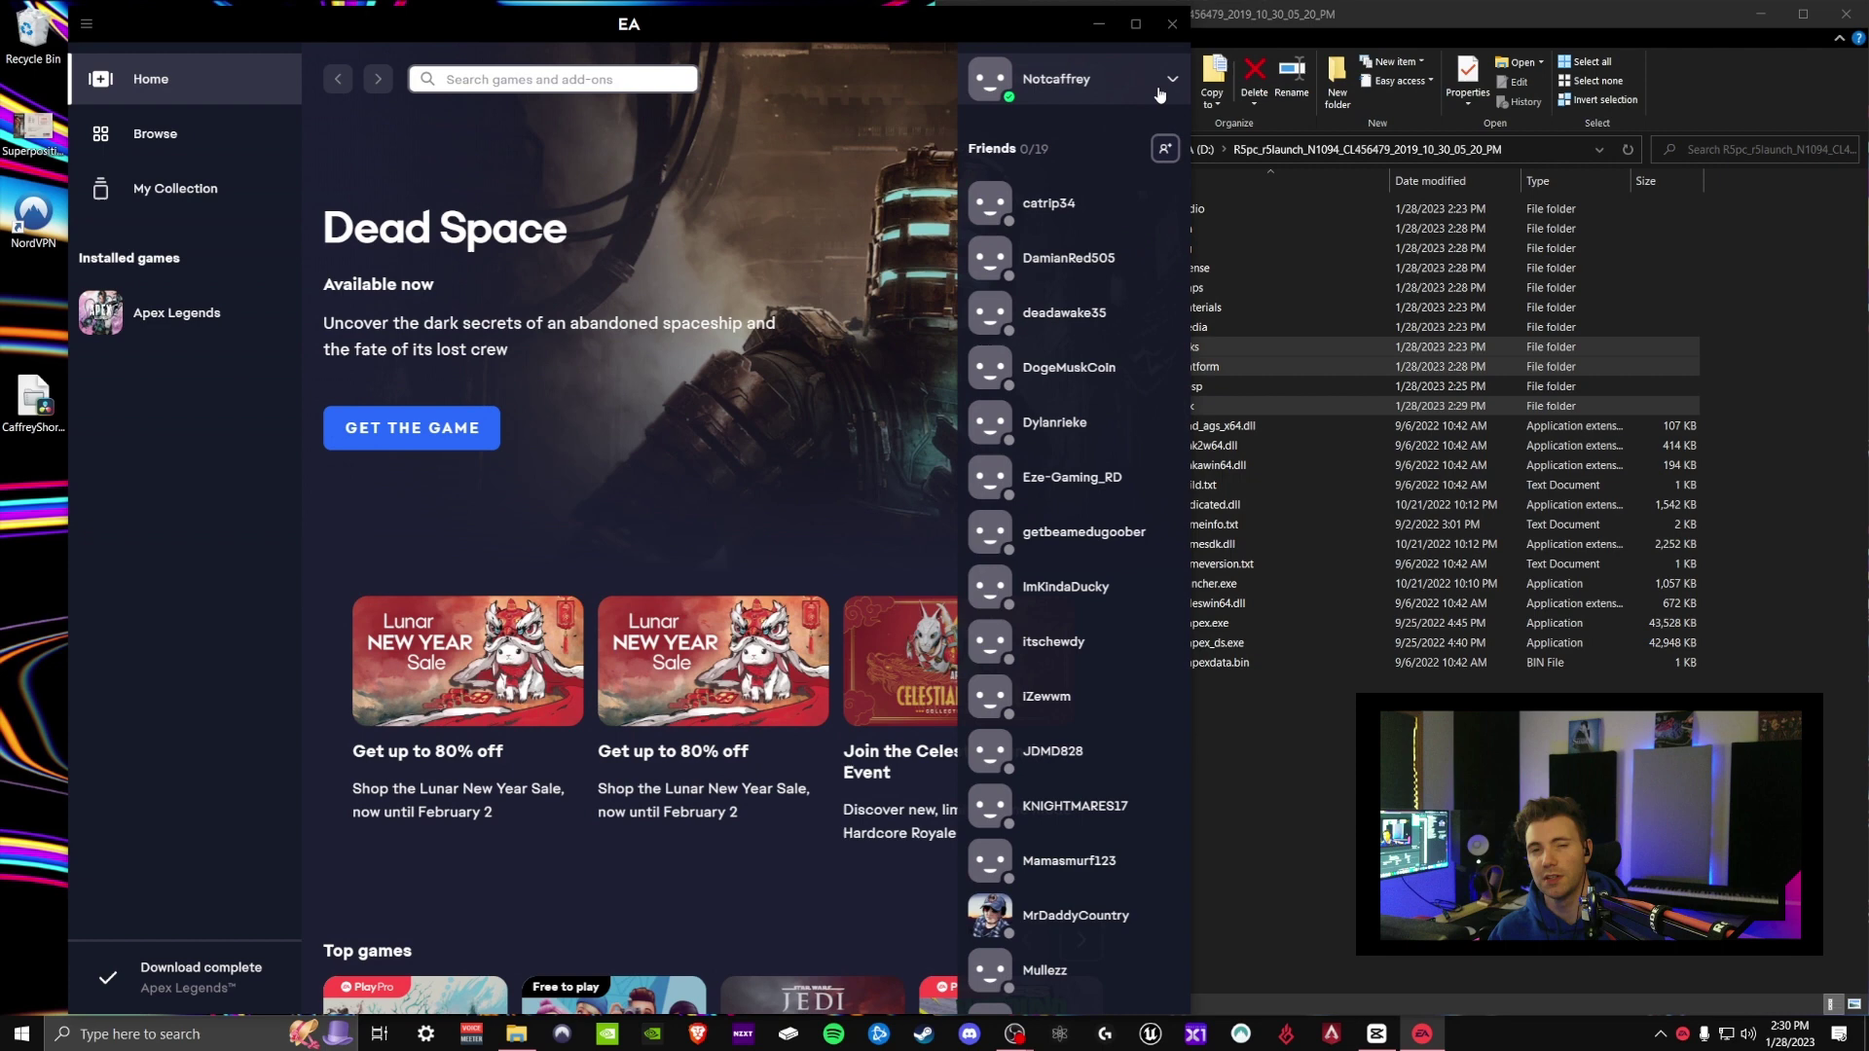
pyautogui.click(1169, 81)
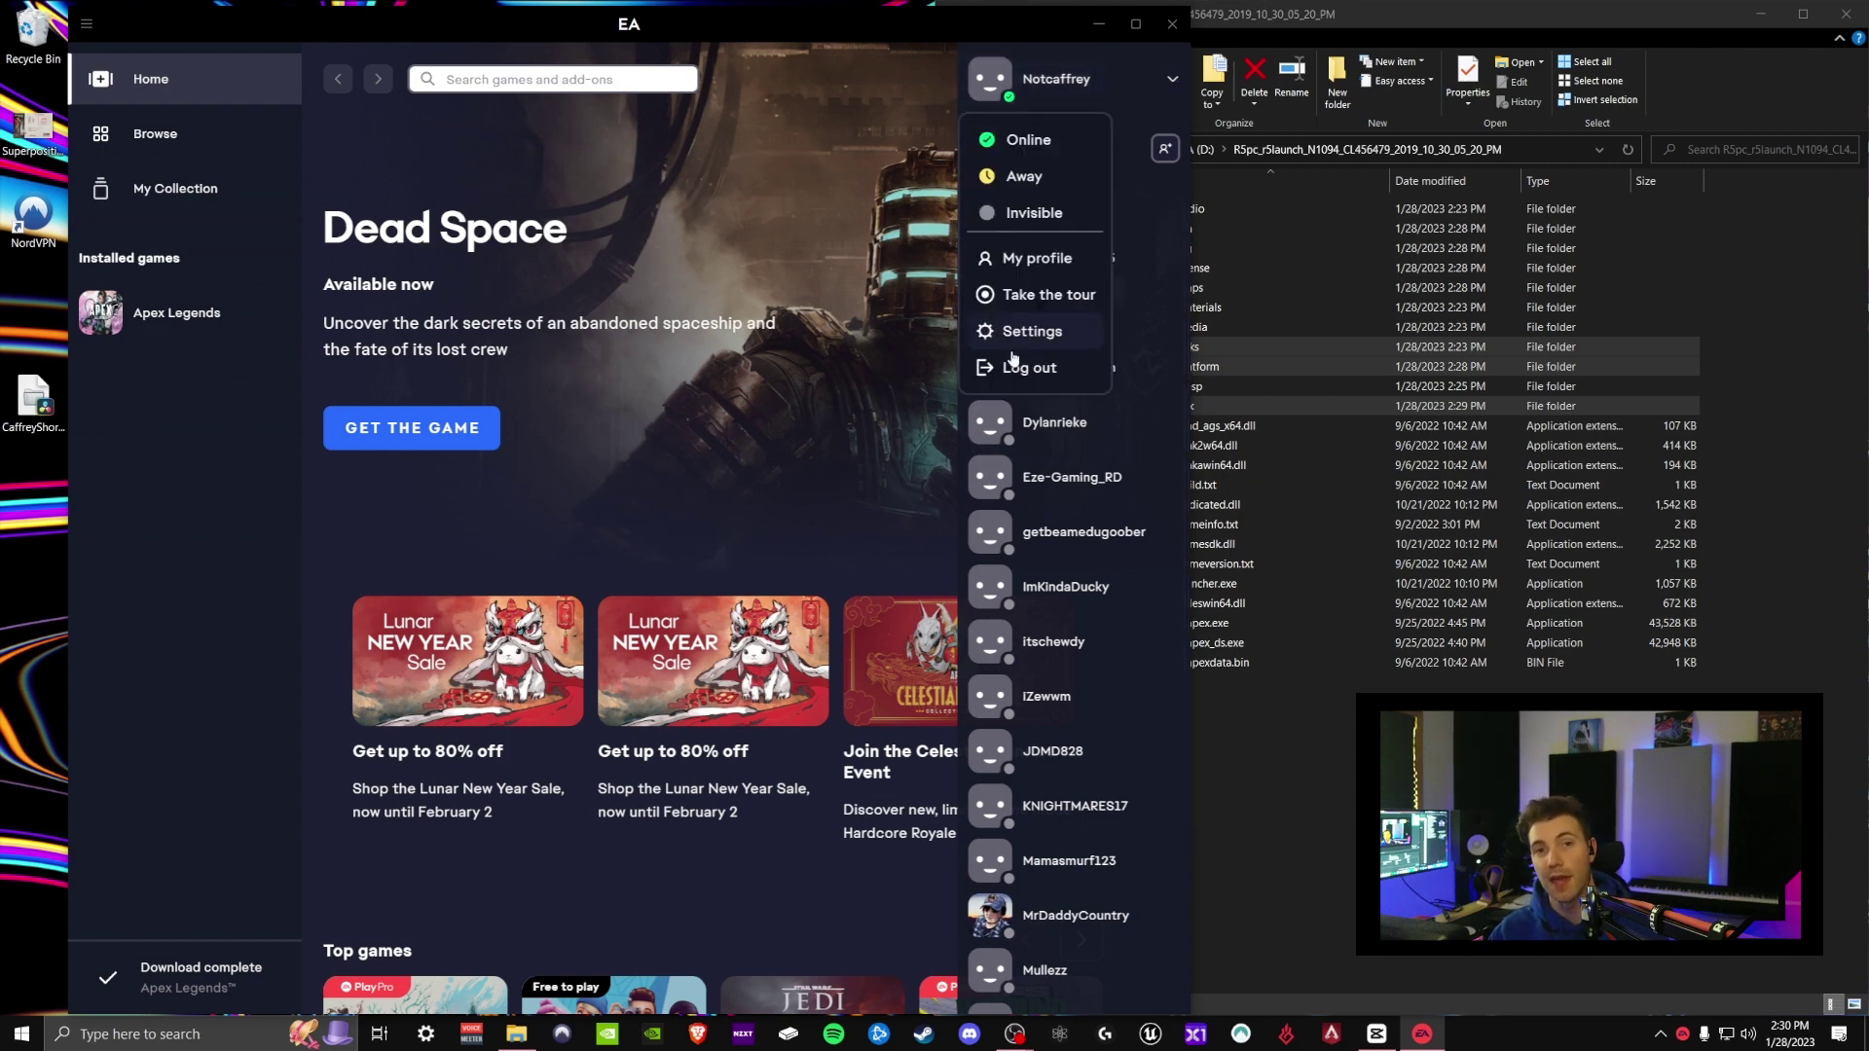
pyautogui.click(1164, 87)
pyautogui.click(1165, 87)
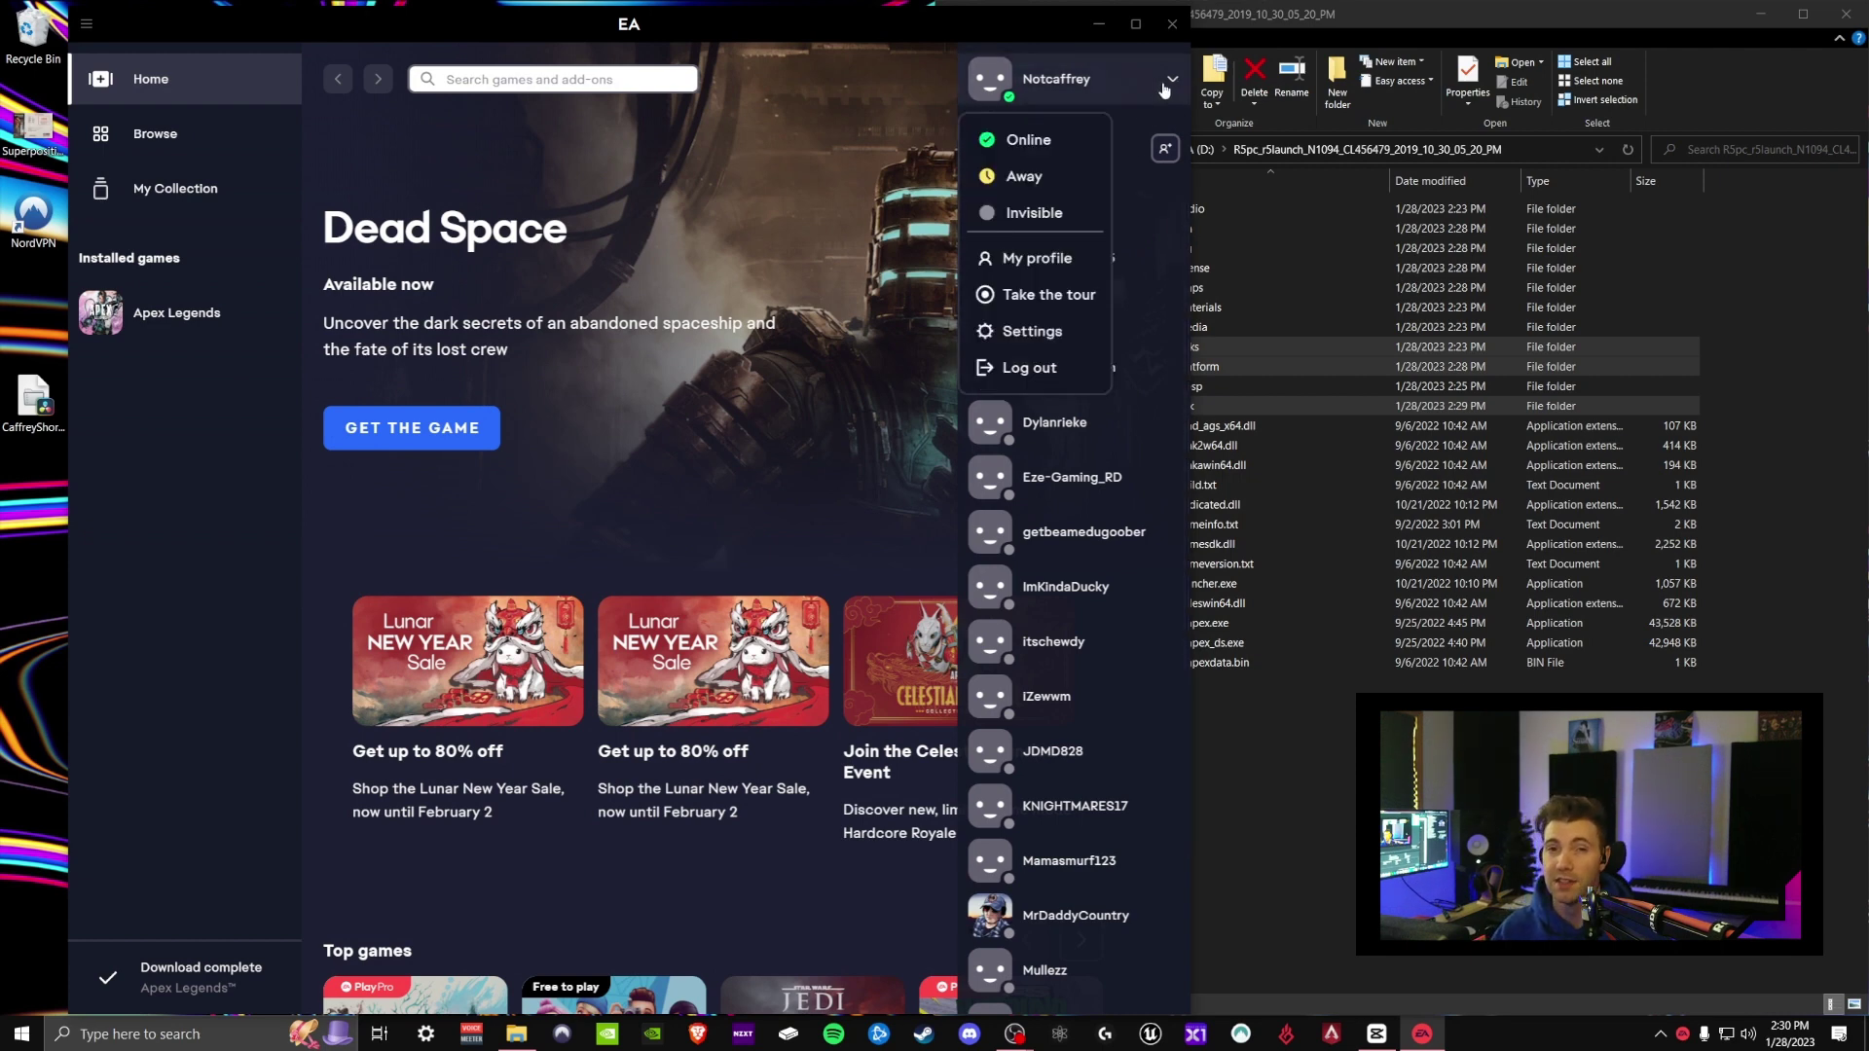
pyautogui.click(884, 121)
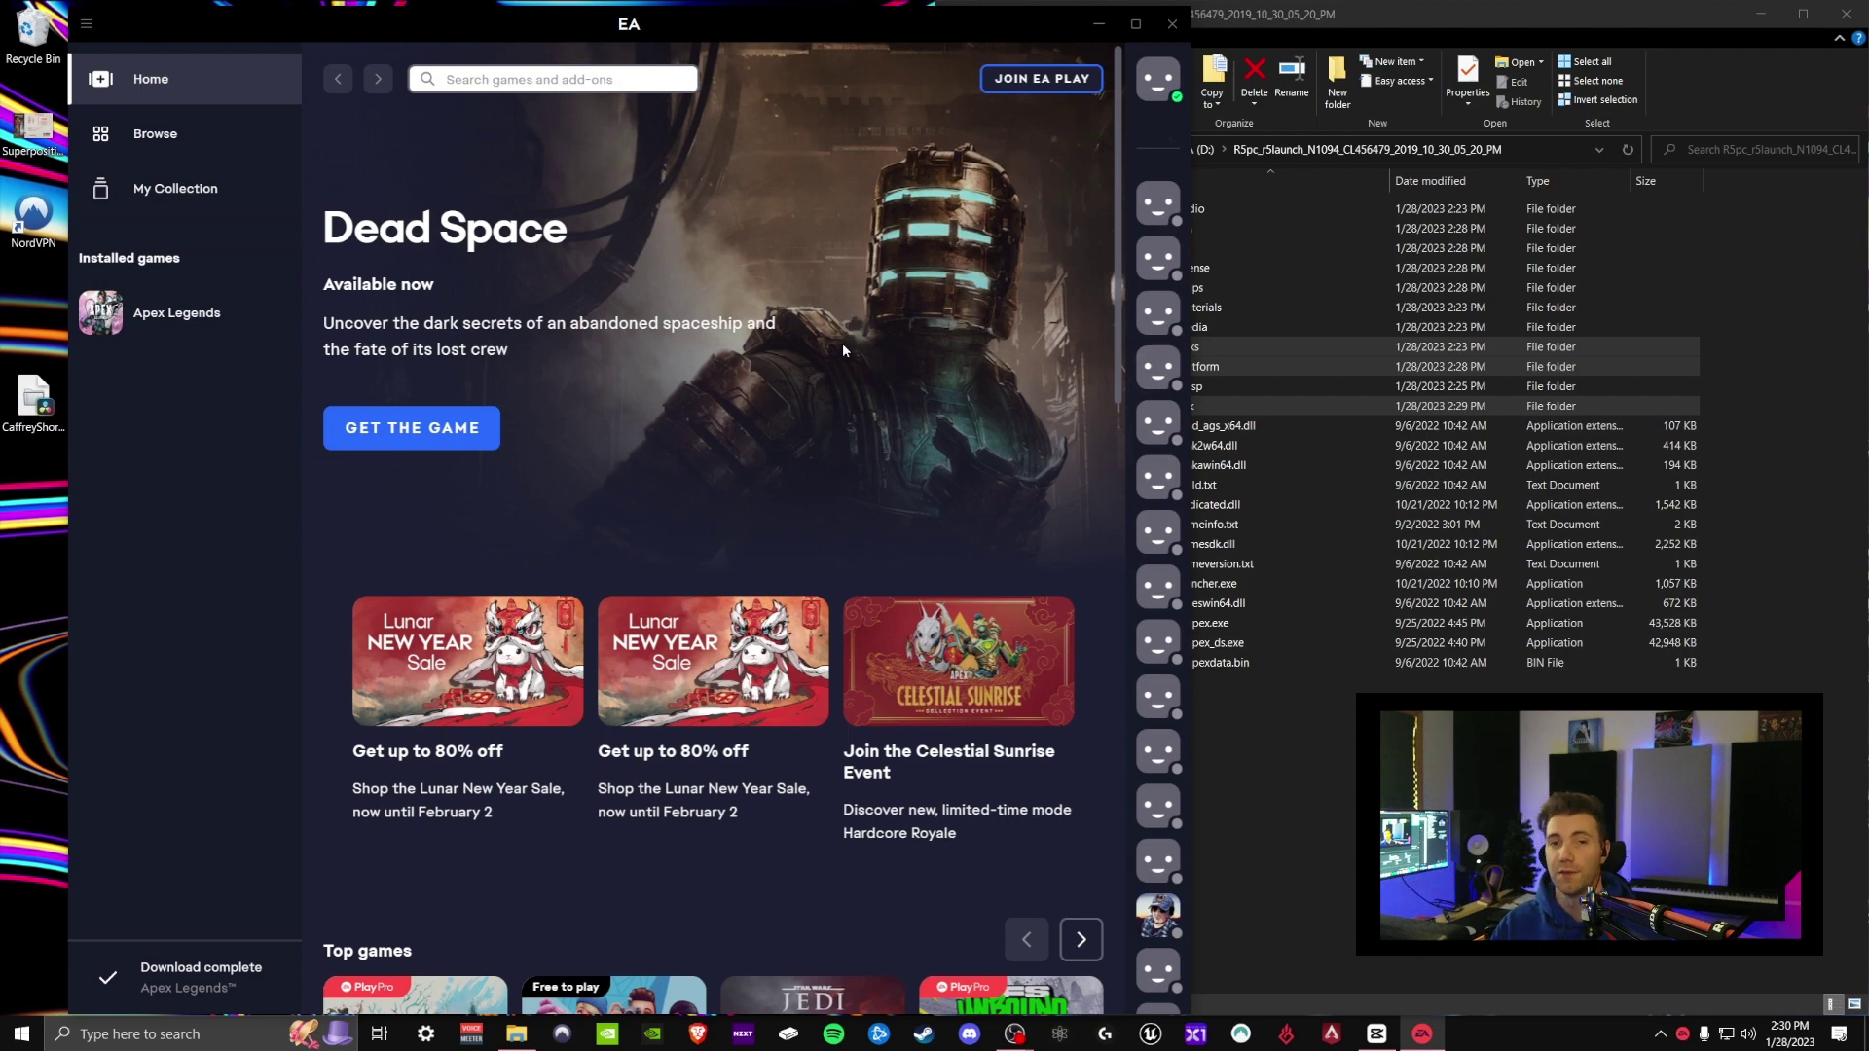
pyautogui.click(222, 310)
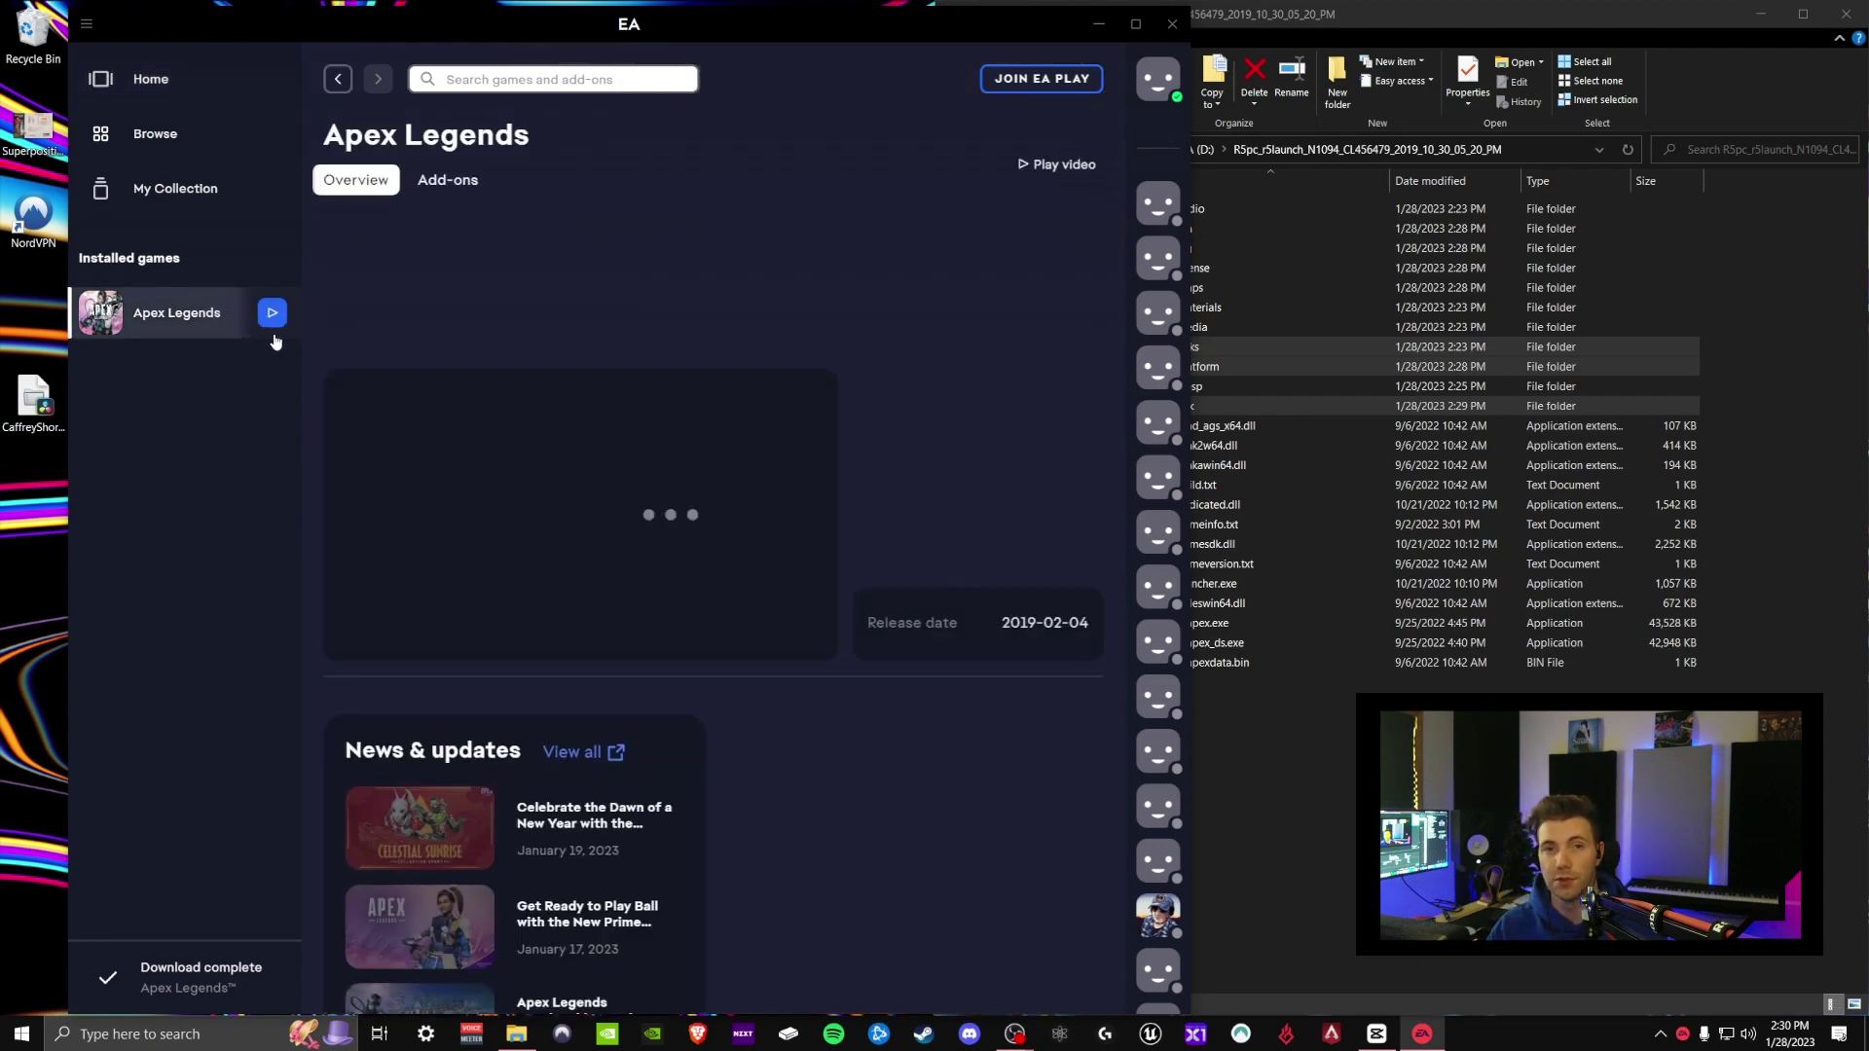
pyautogui.click(1169, 29)
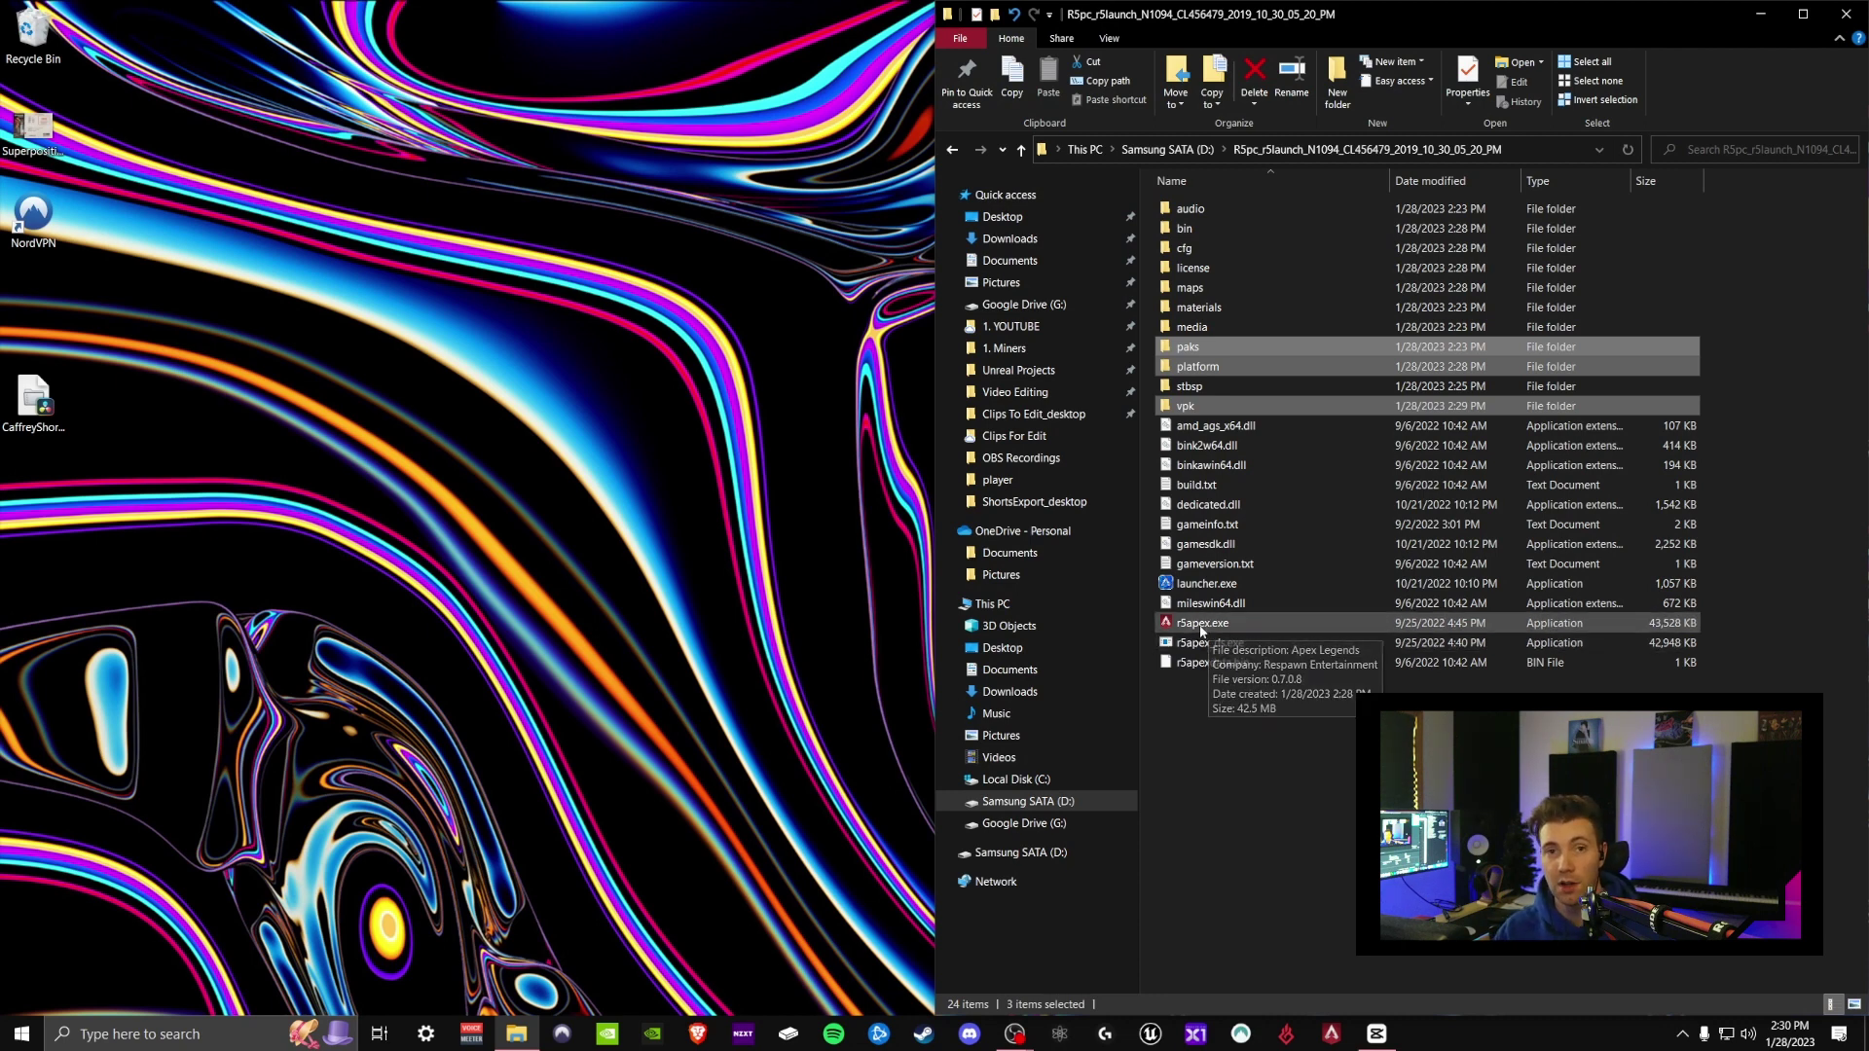
# - Launch R5Reloaded and set the playlist of a new server to Flowstate Aim Trainer
pyautogui.click(1223, 781)
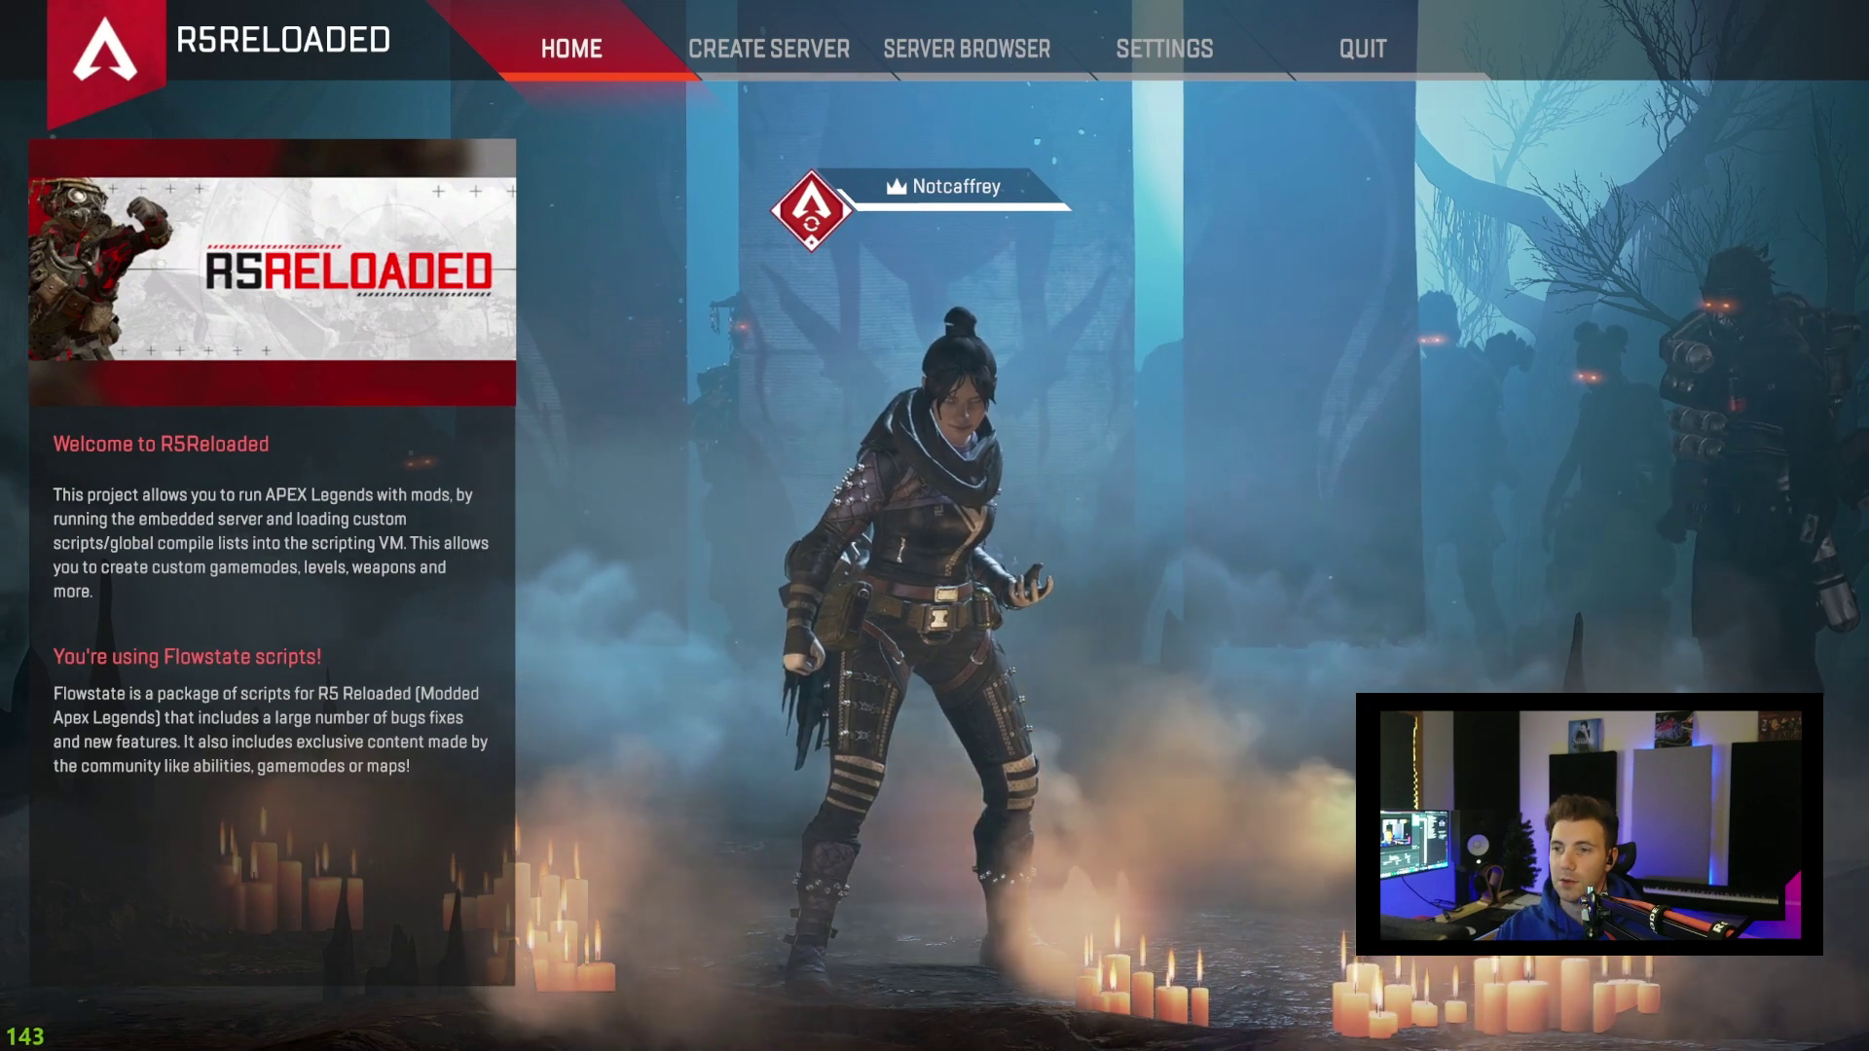
pyautogui.click(768, 48)
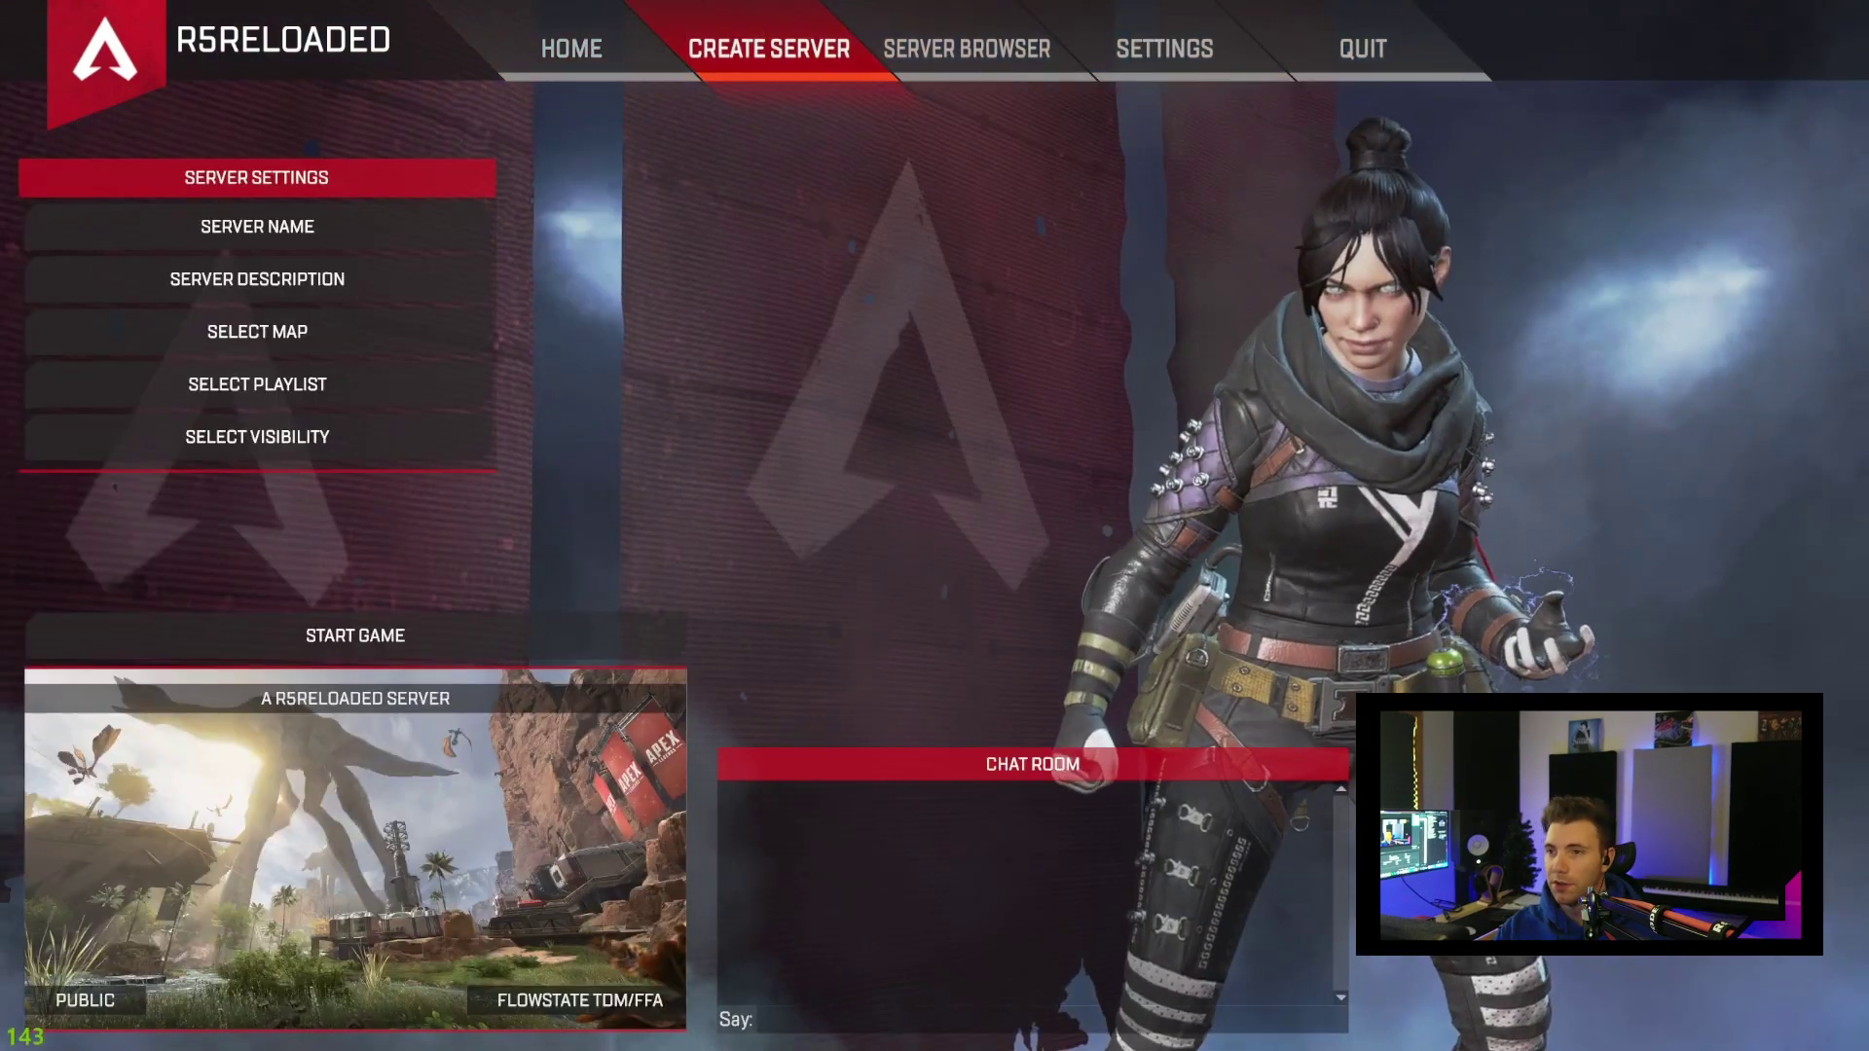
pyautogui.click(257, 383)
pyautogui.click(734, 225)
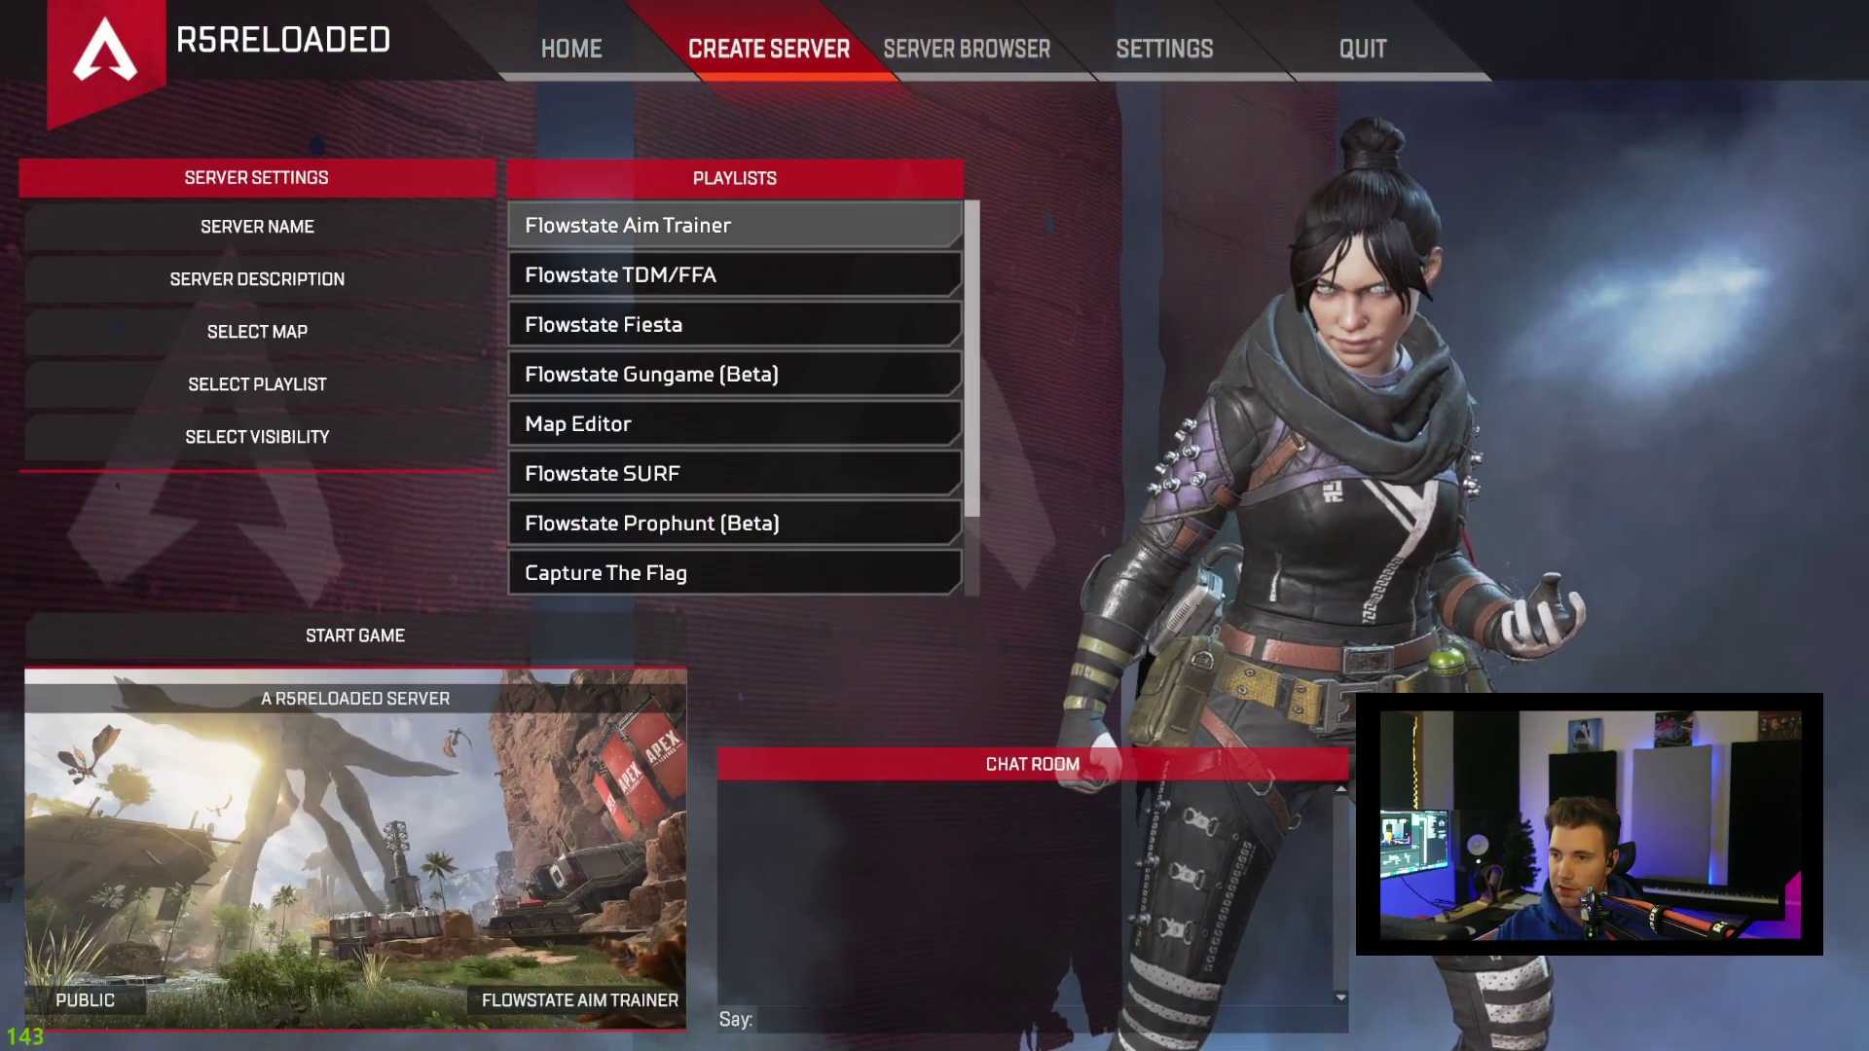
pyautogui.scroll(-2, 734, 424)
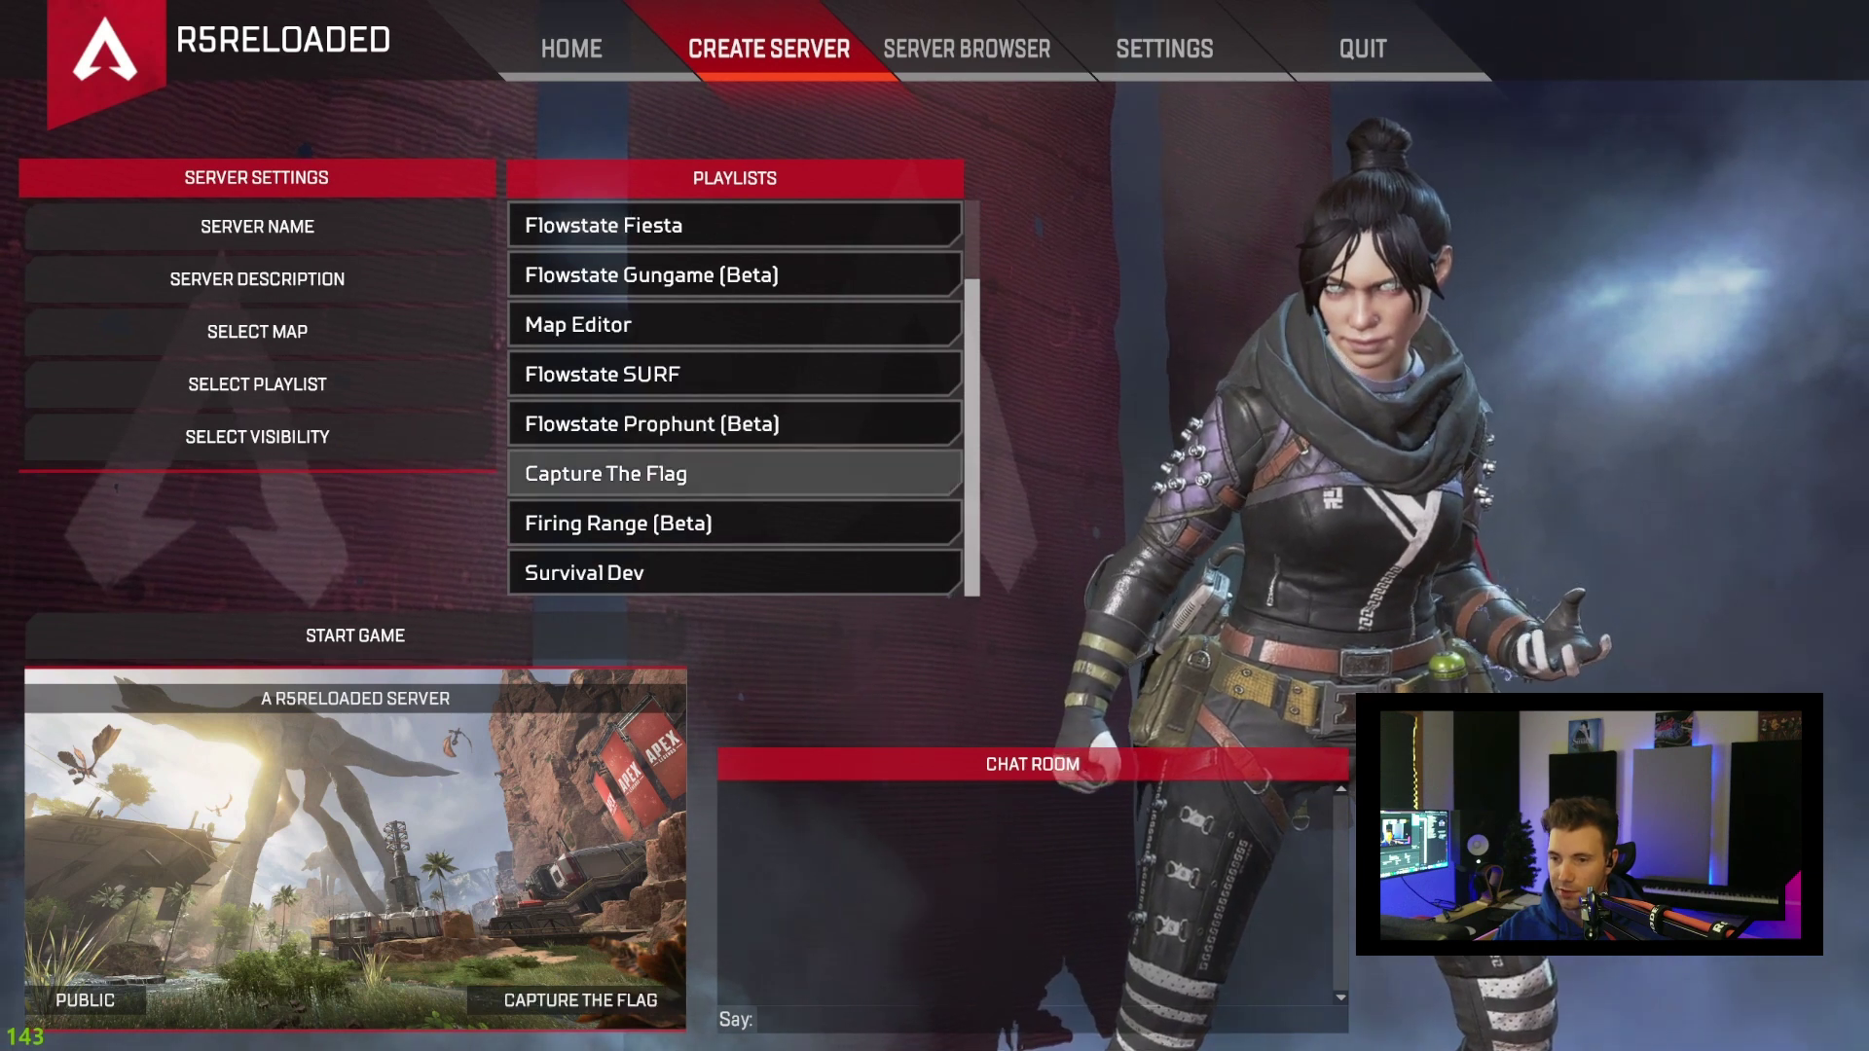
pyautogui.press('Up')
pyautogui.press('Up')
pyautogui.press('Up')
pyautogui.press('Up')
pyautogui.press('Up')
pyautogui.press('Up')
pyautogui.press('Up')
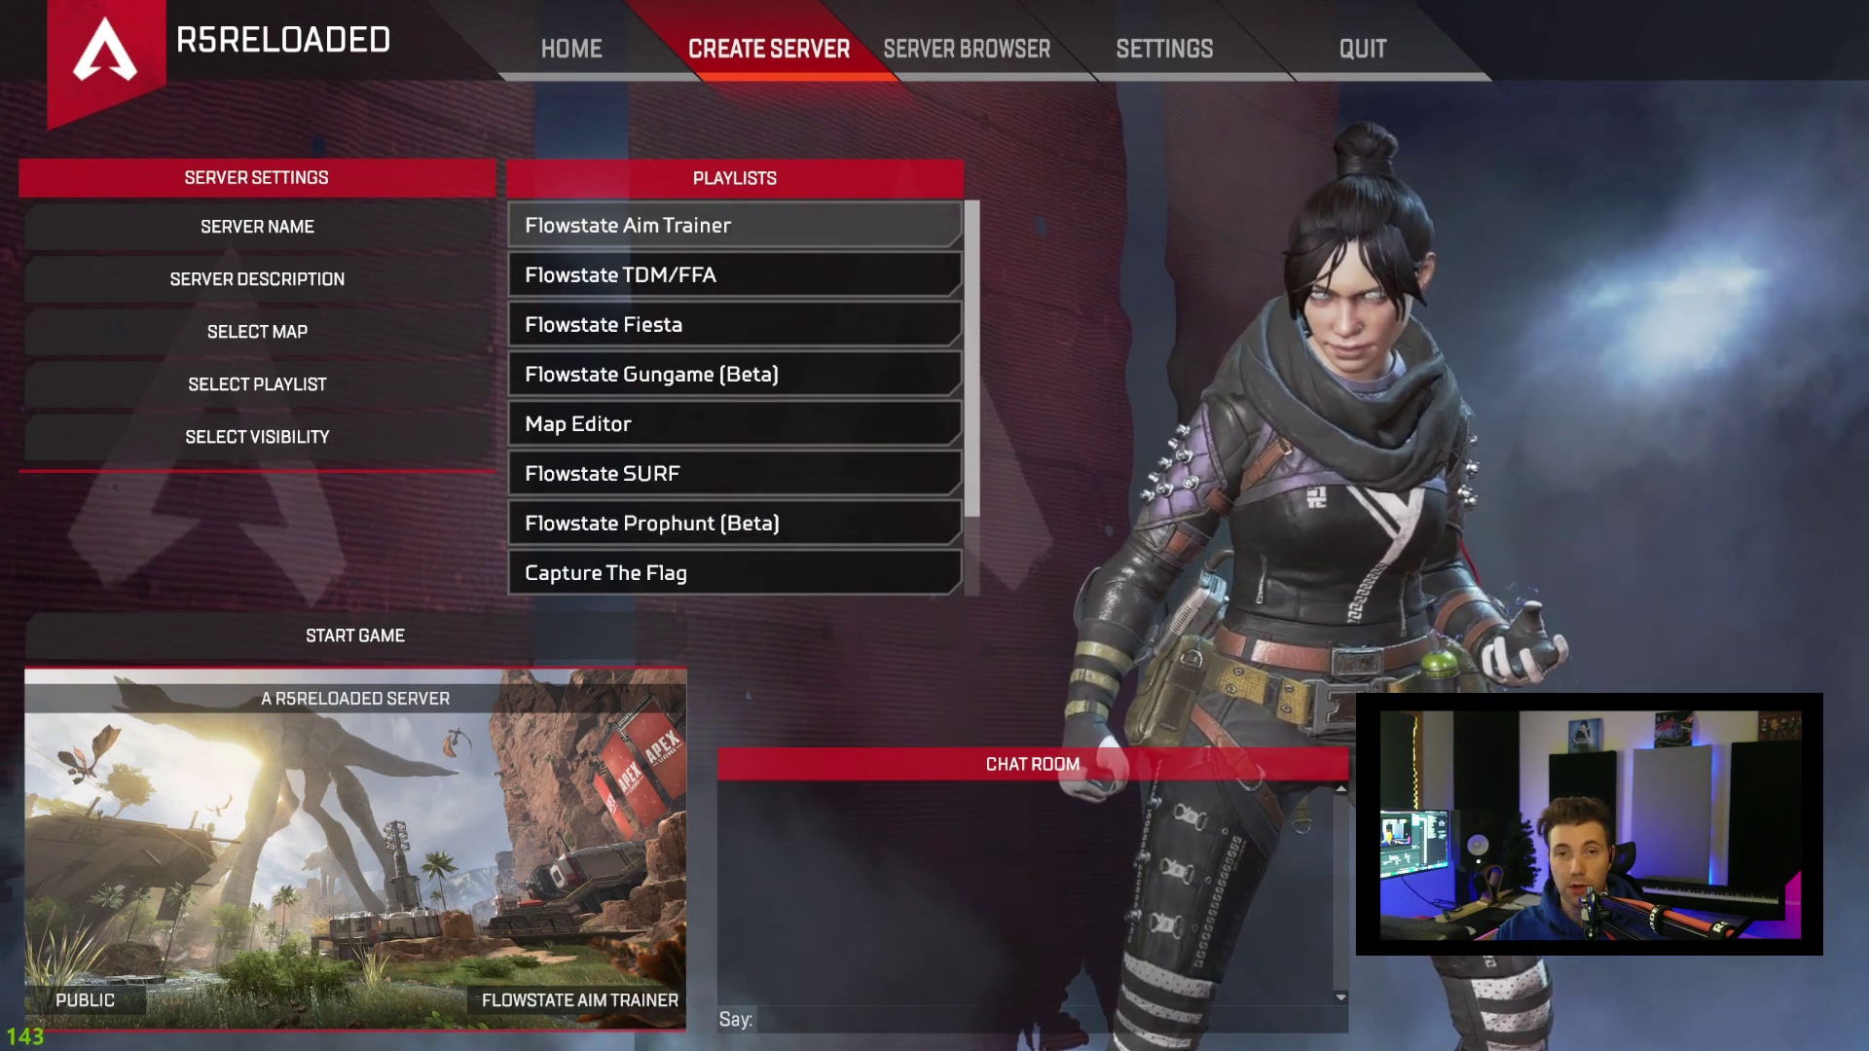
pyautogui.click(734, 224)
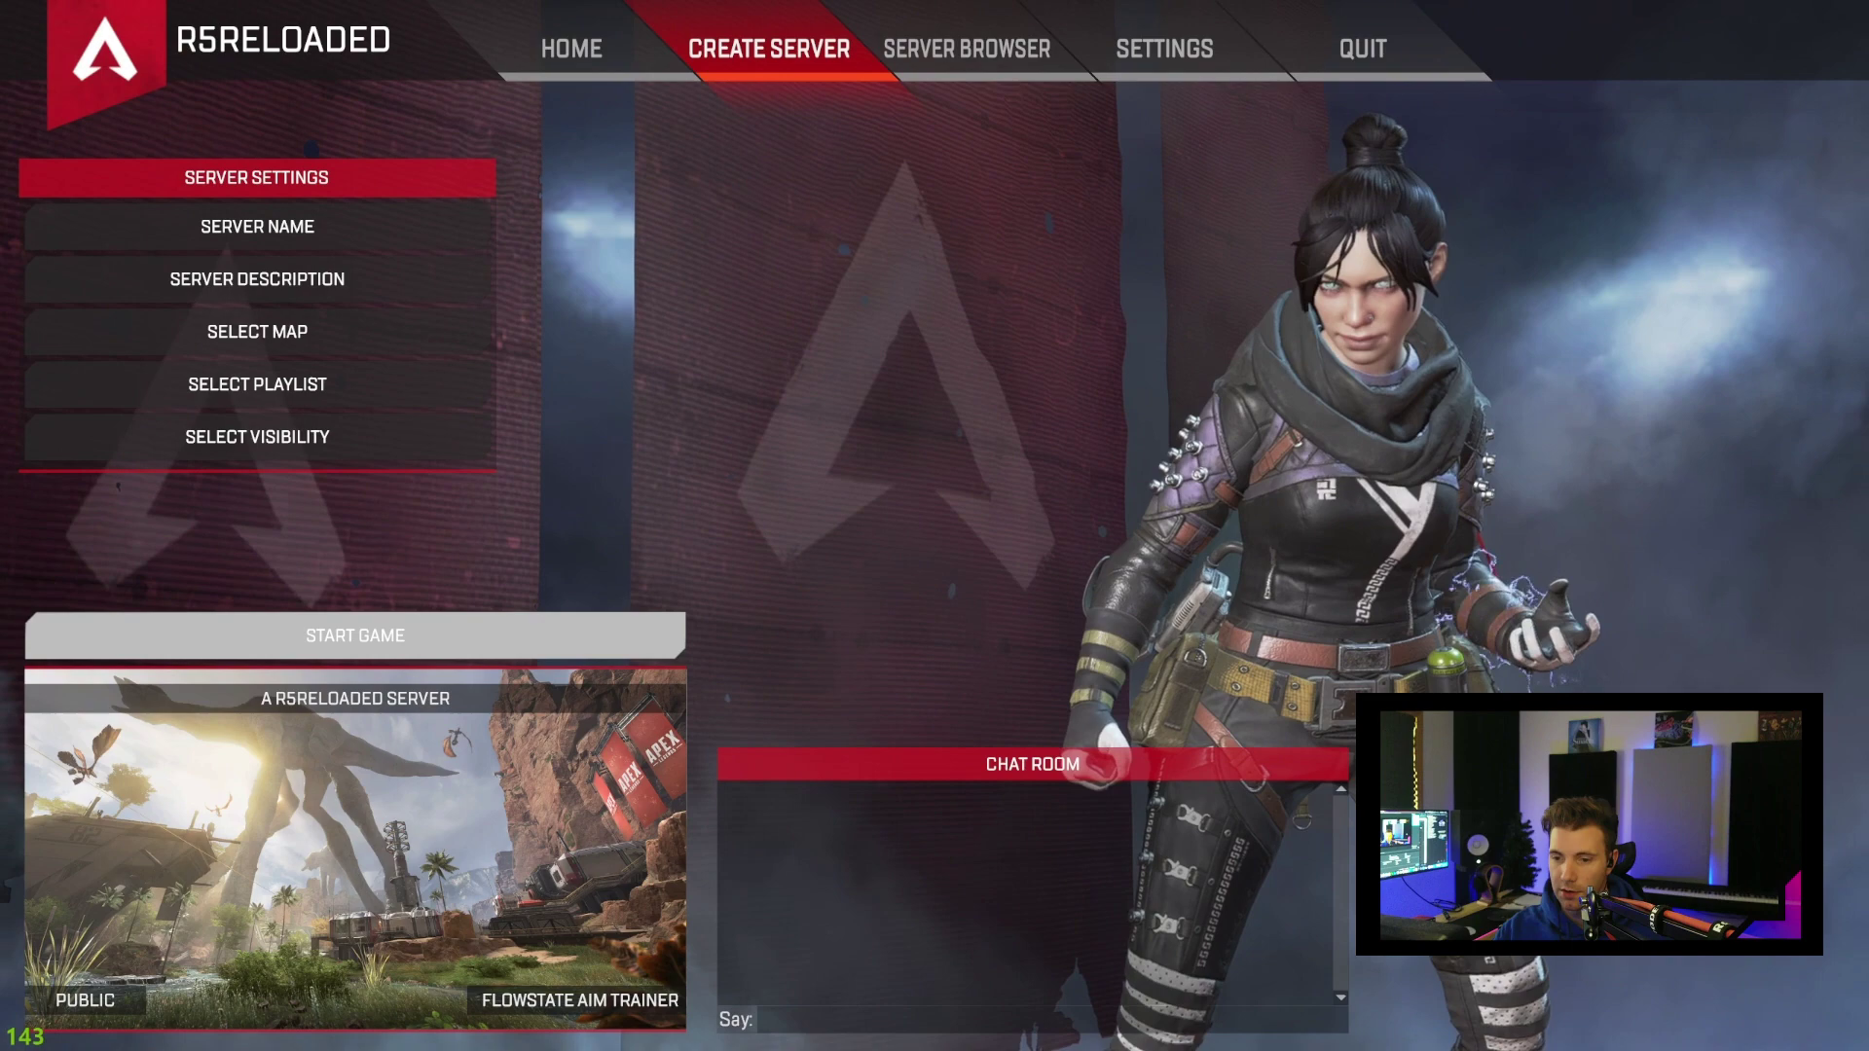
# - Review the maps available for the new server and start the Flowstate Aim Trainer game
pyautogui.click(257, 331)
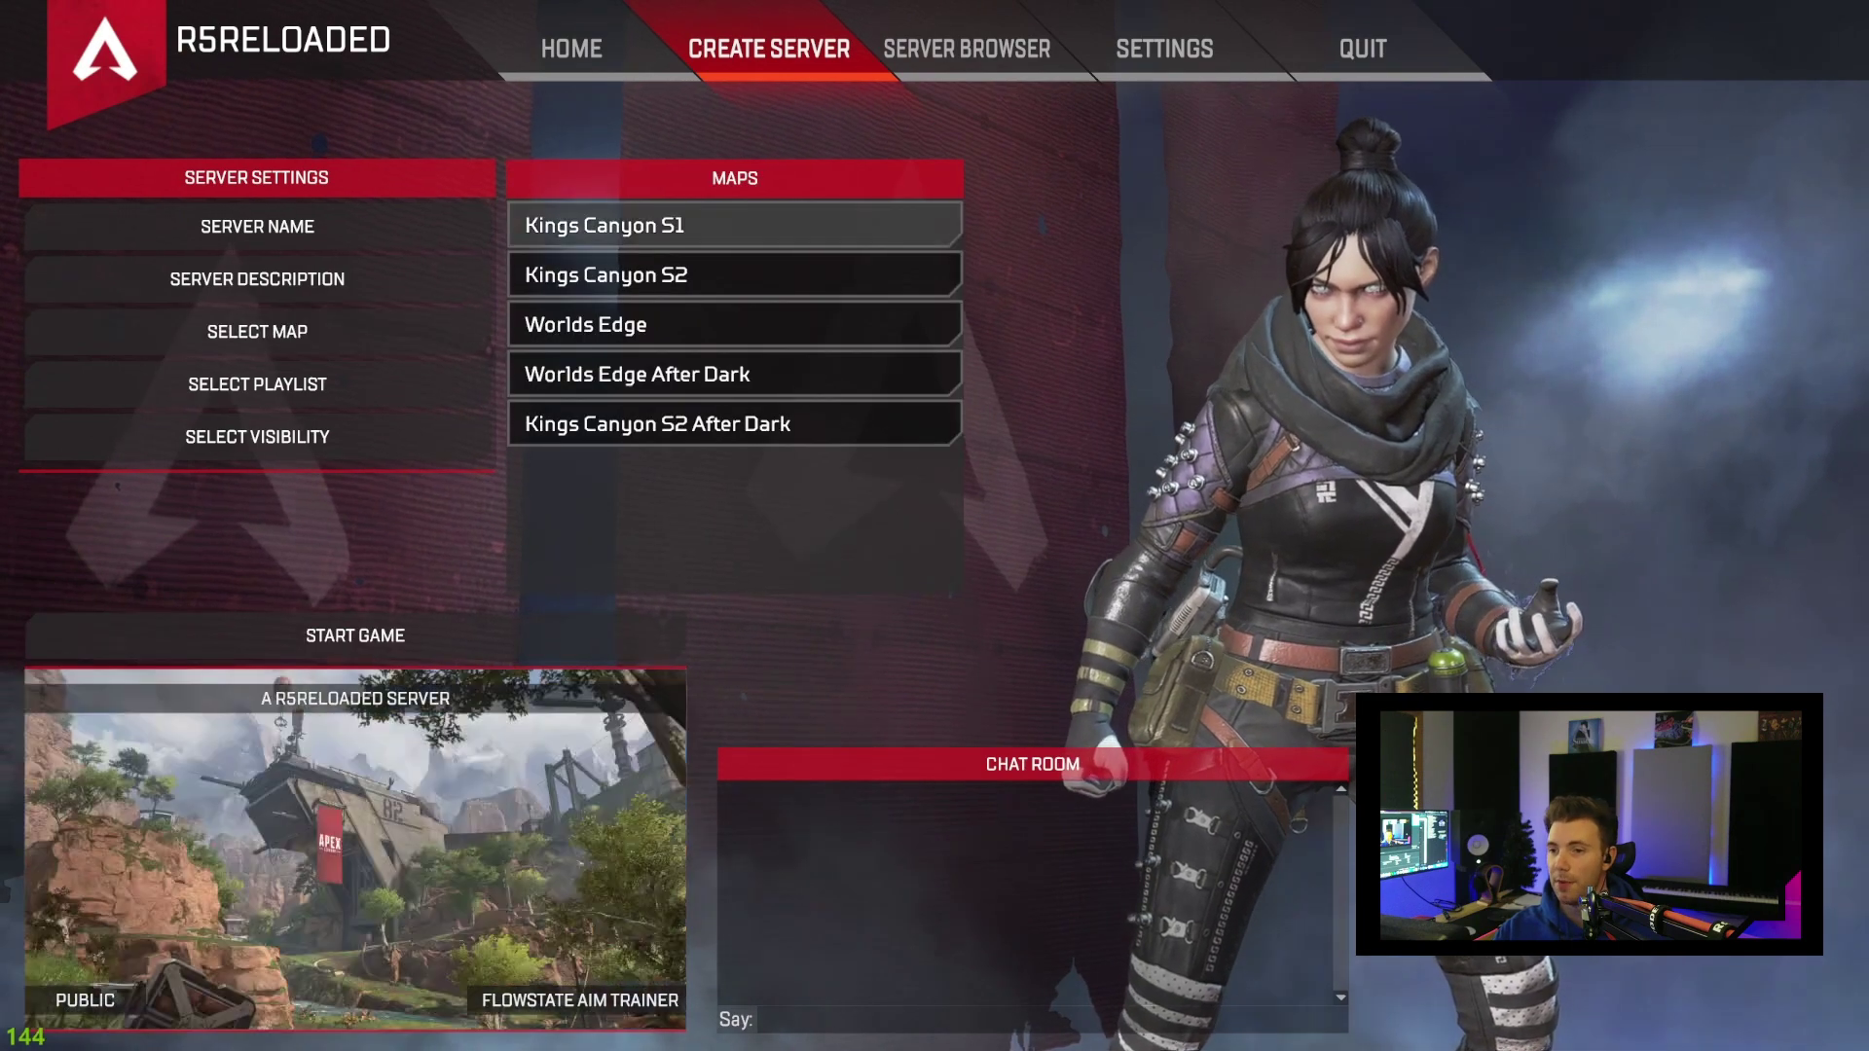
pyautogui.press('Return')
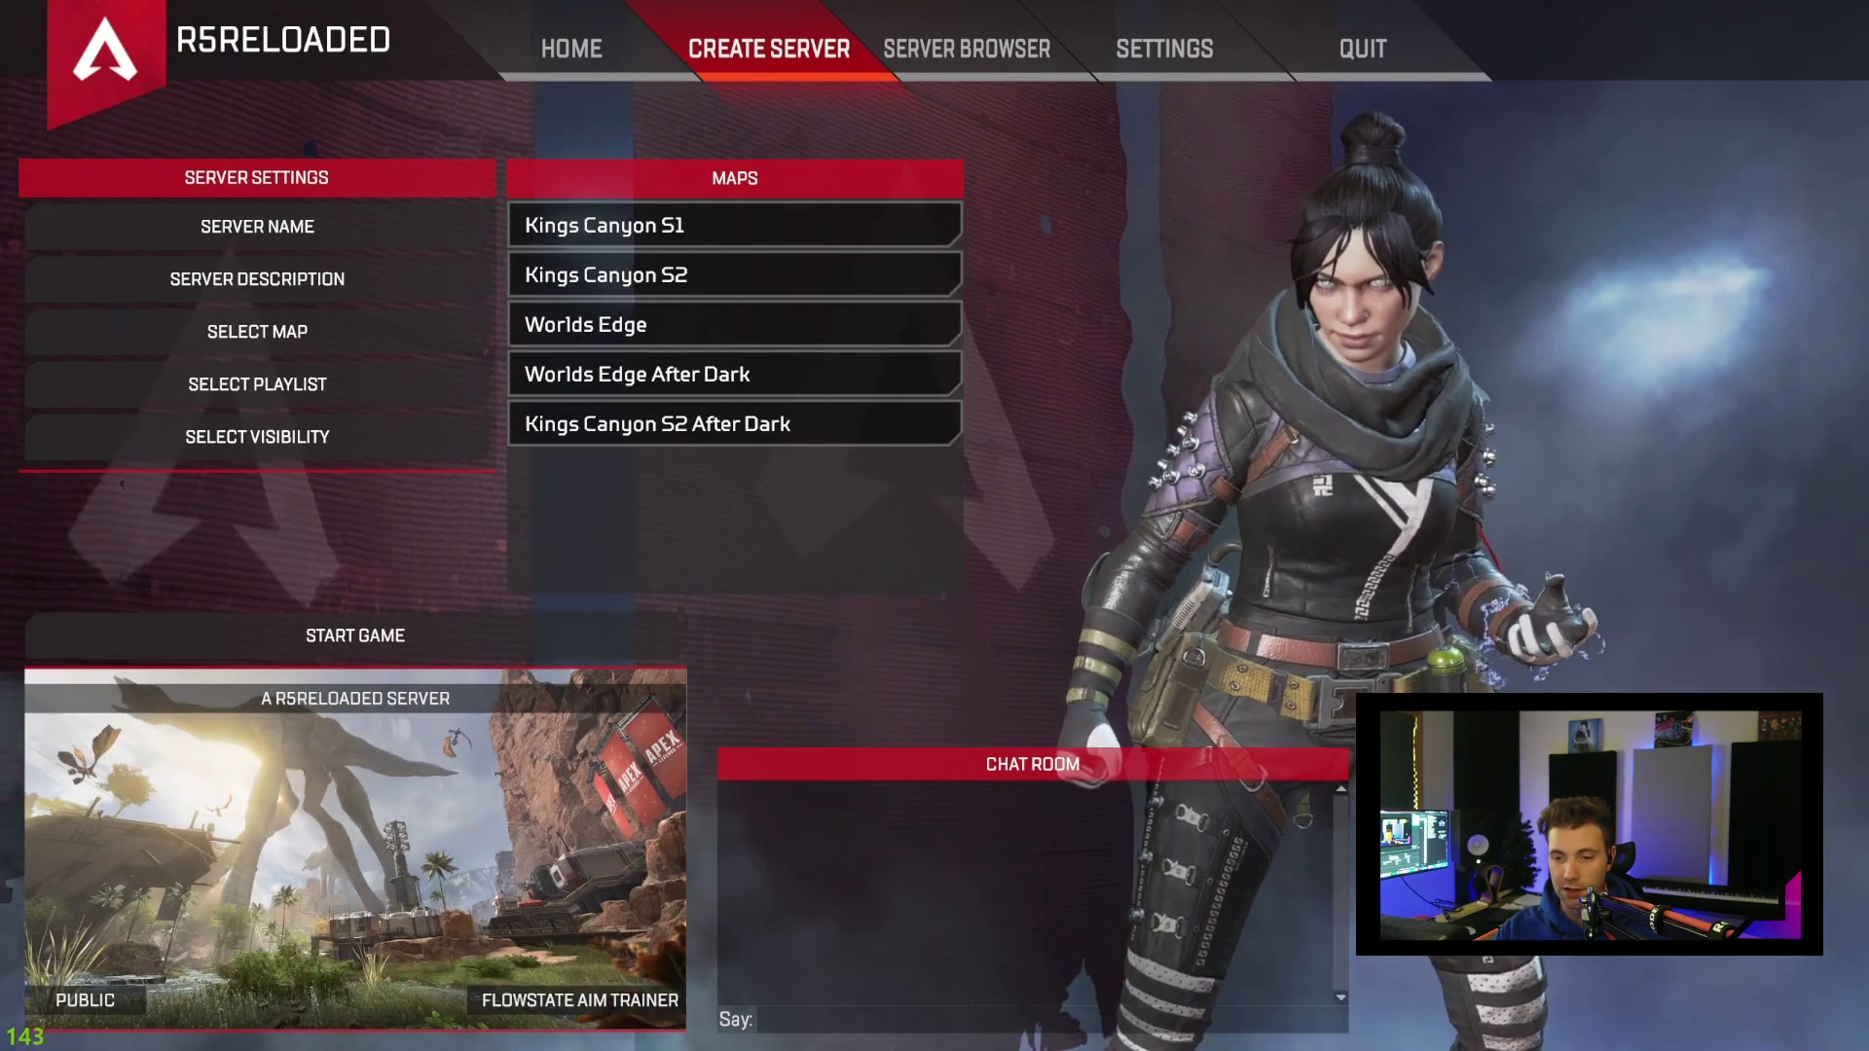
pyautogui.press('Down')
pyautogui.press('Return')
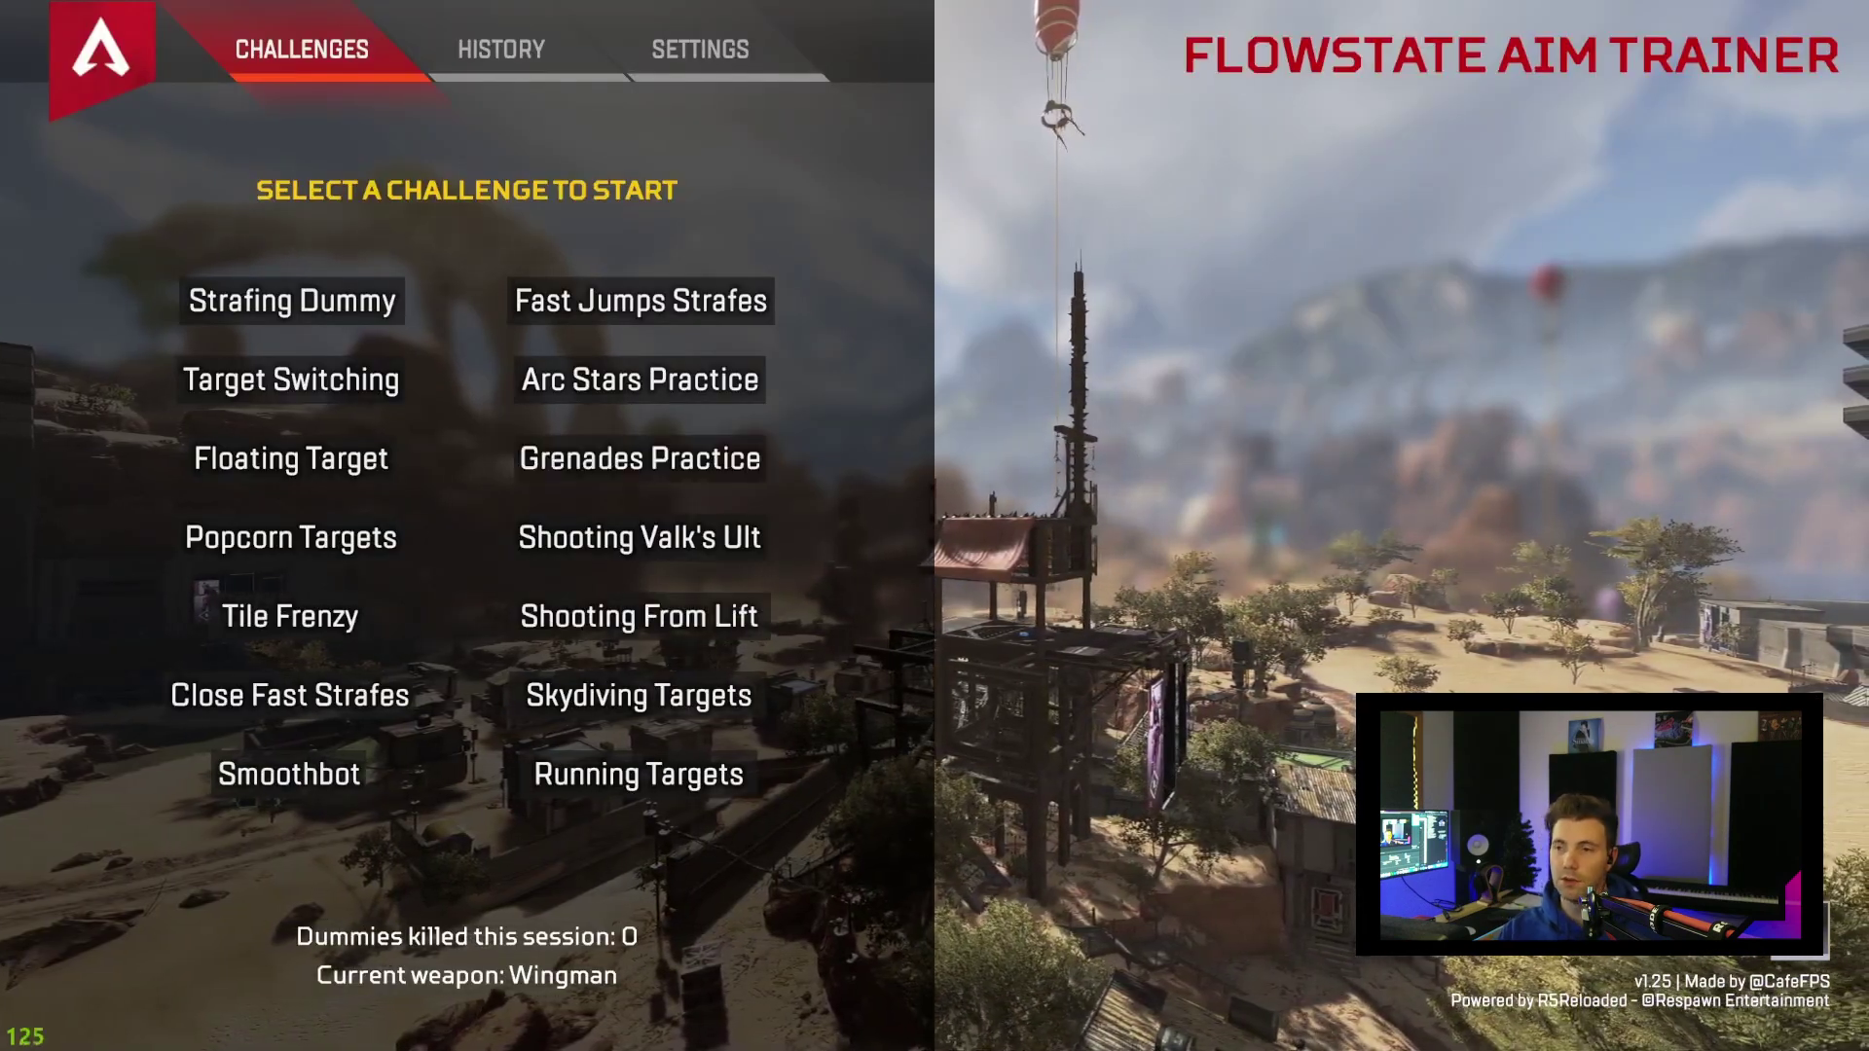
# - Open the weapon selector from the aim trainer's settings and choose the R-99 SMG as the primary weapon
pyautogui.click(700, 48)
pyautogui.click(467, 167)
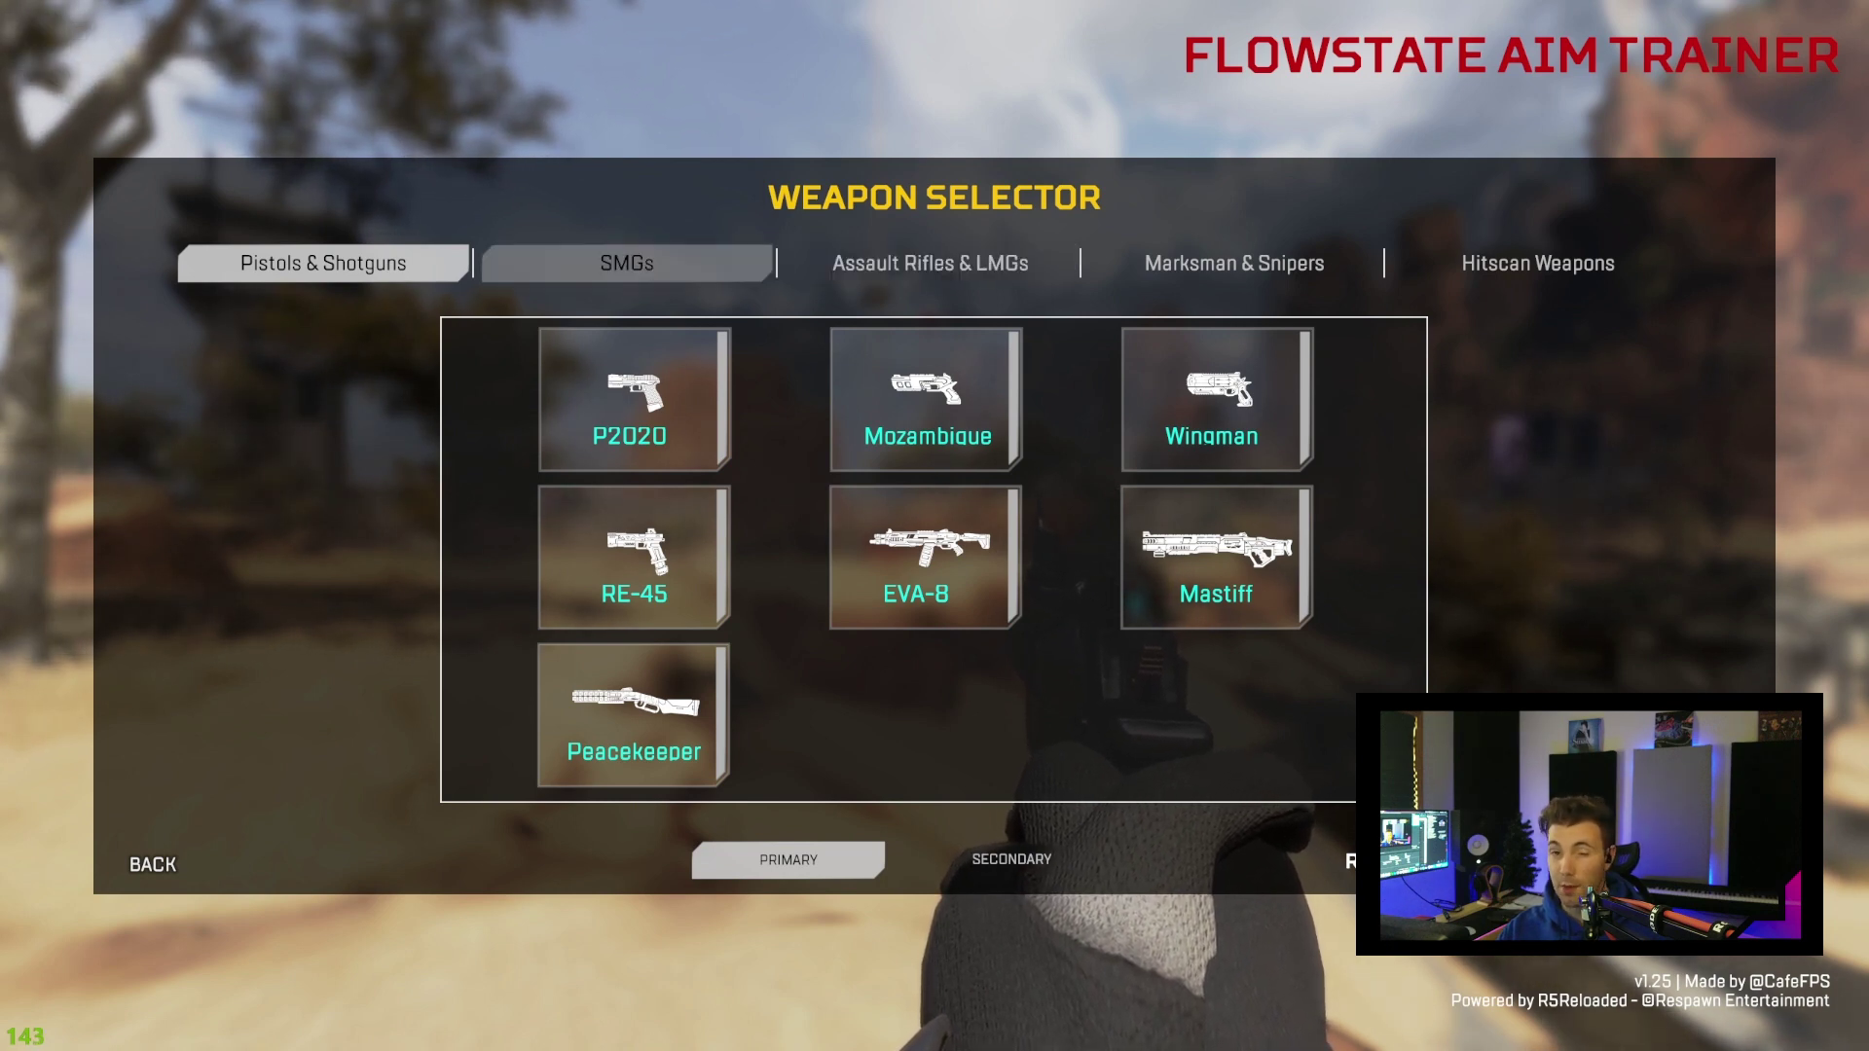
pyautogui.click(627, 262)
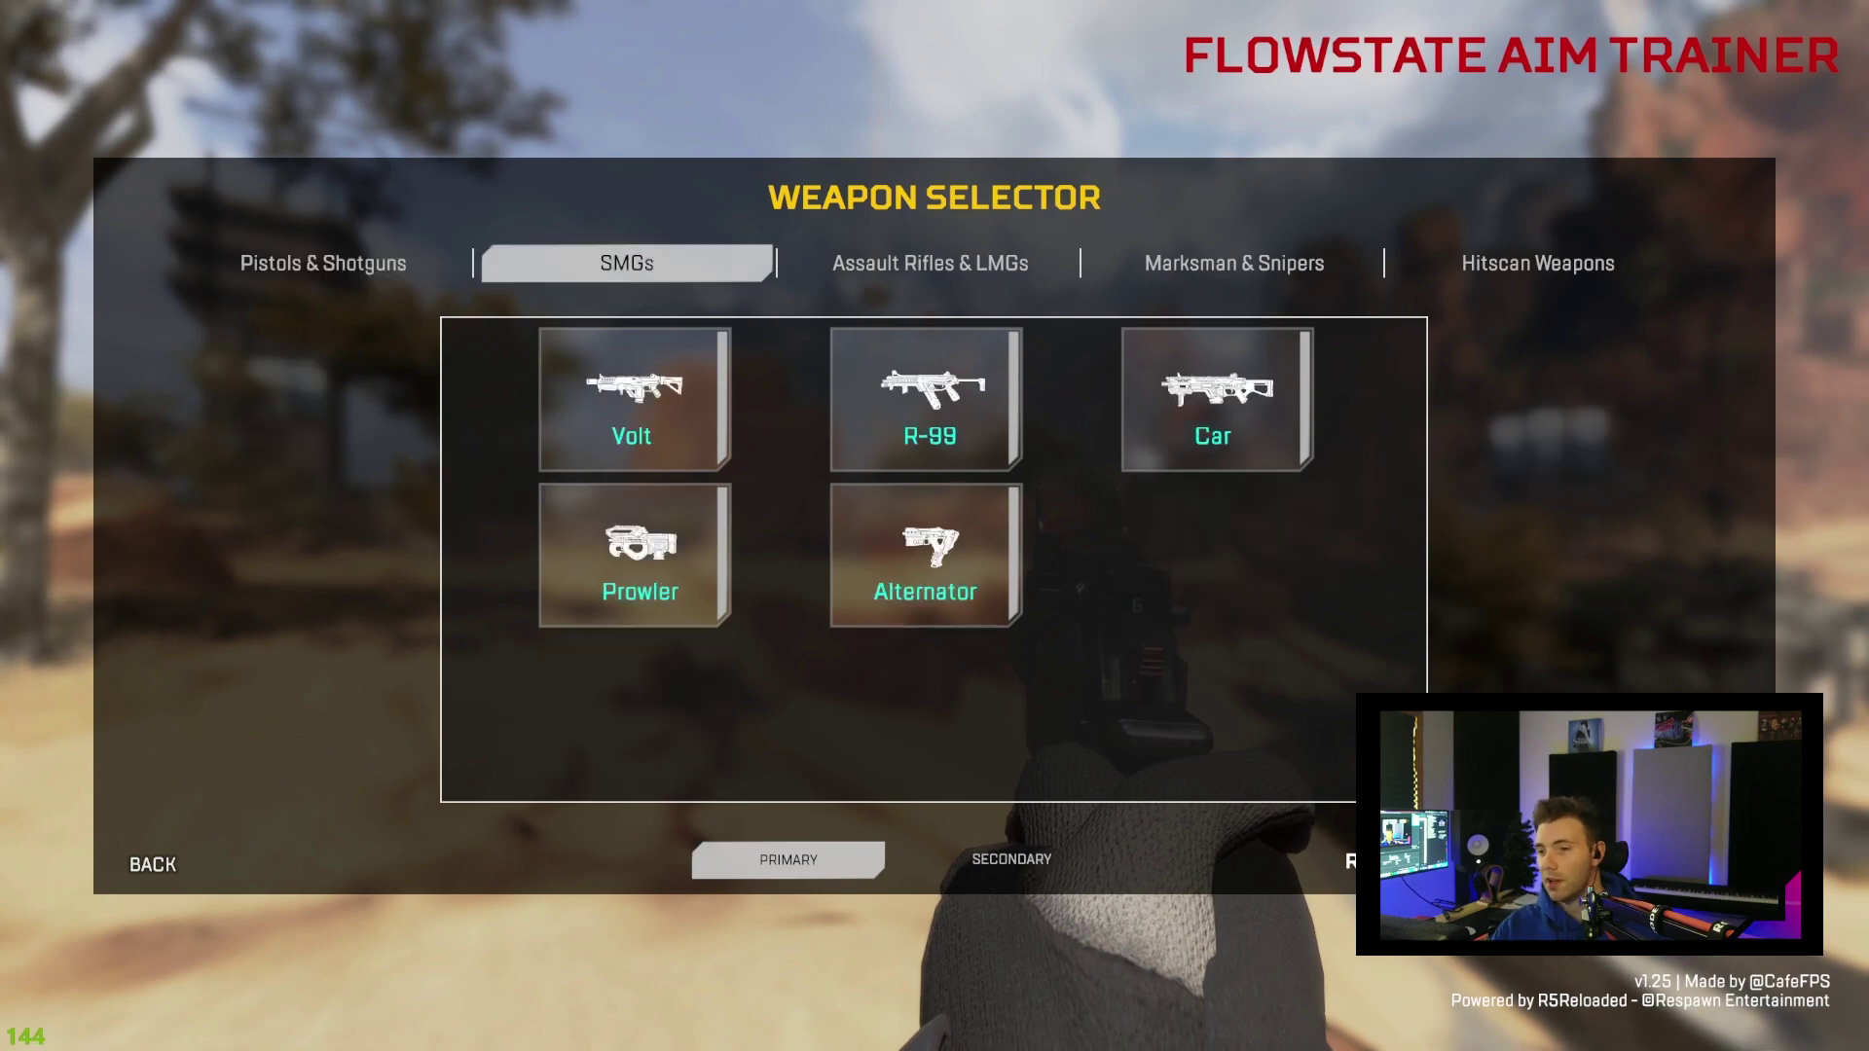
pyautogui.click(927, 399)
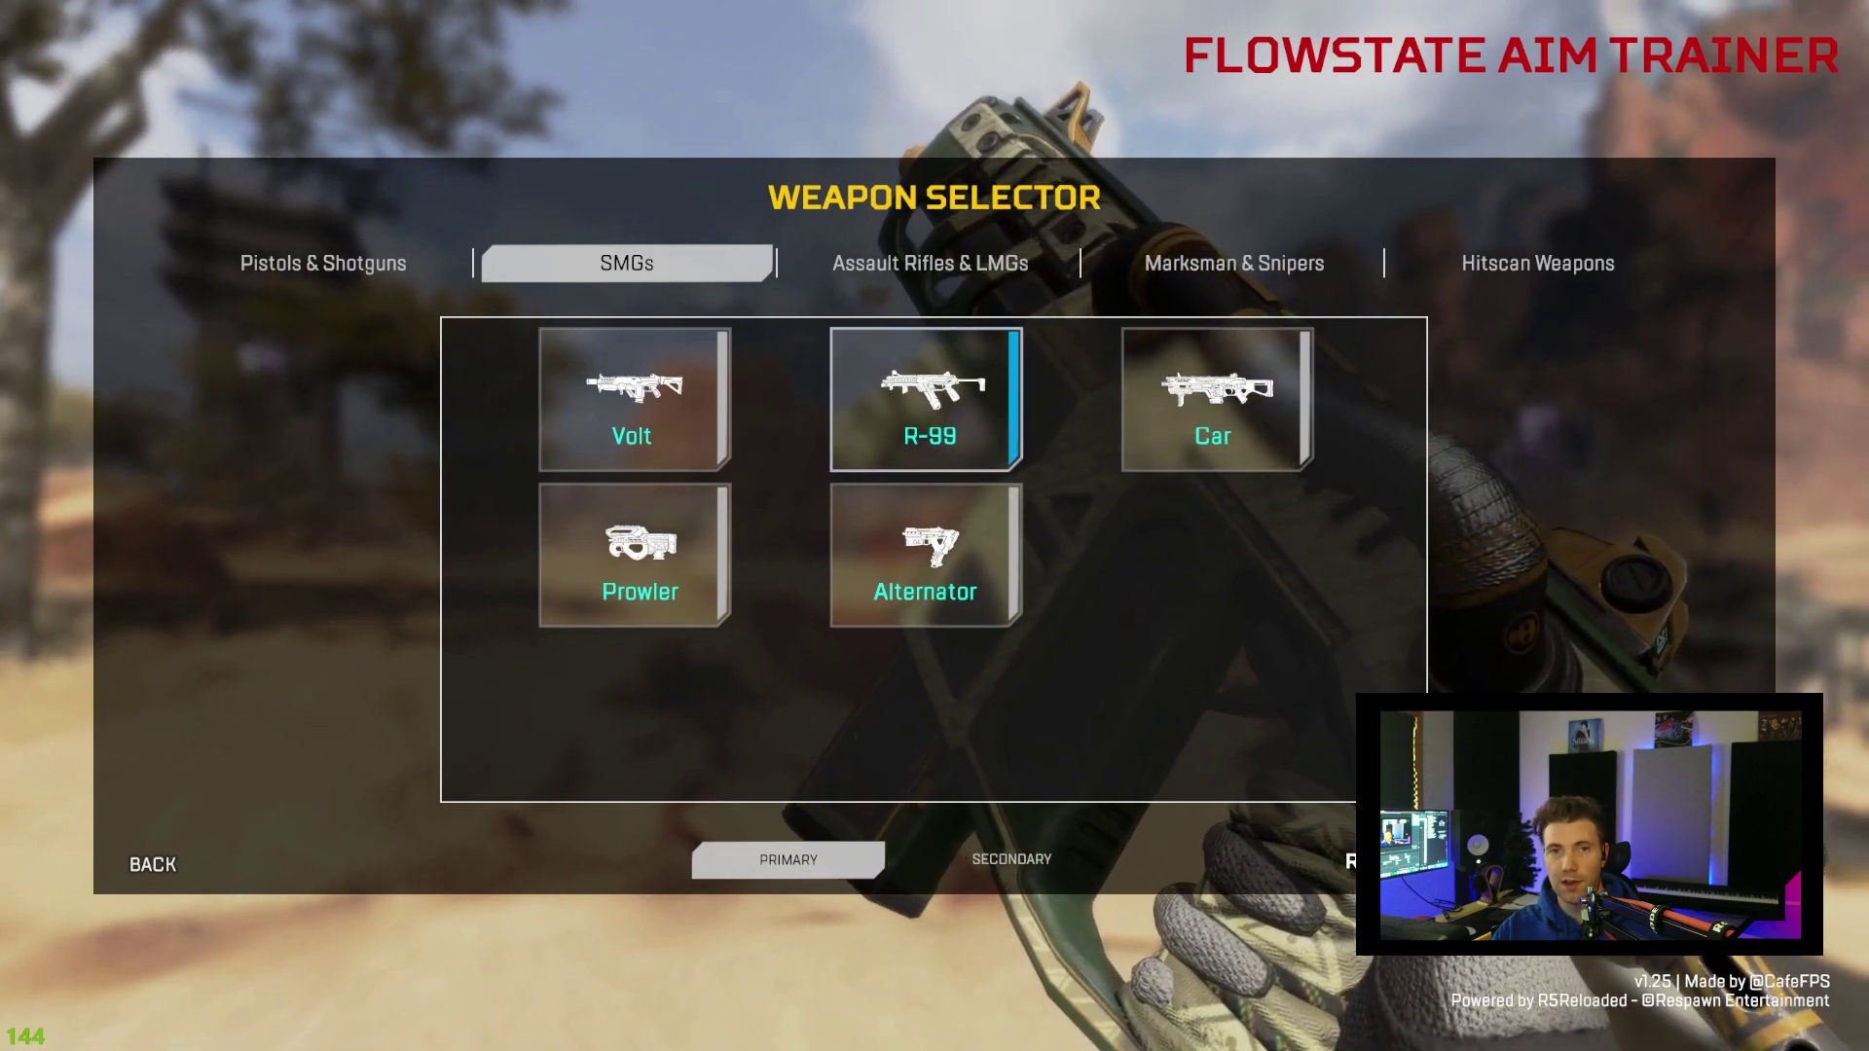
# - Examine the R-99's optics, laser, stock and mag attachments, look over the character selection, and return to the aim trainer settings
pyautogui.rightClick(927, 399)
pyautogui.click(1191, 504)
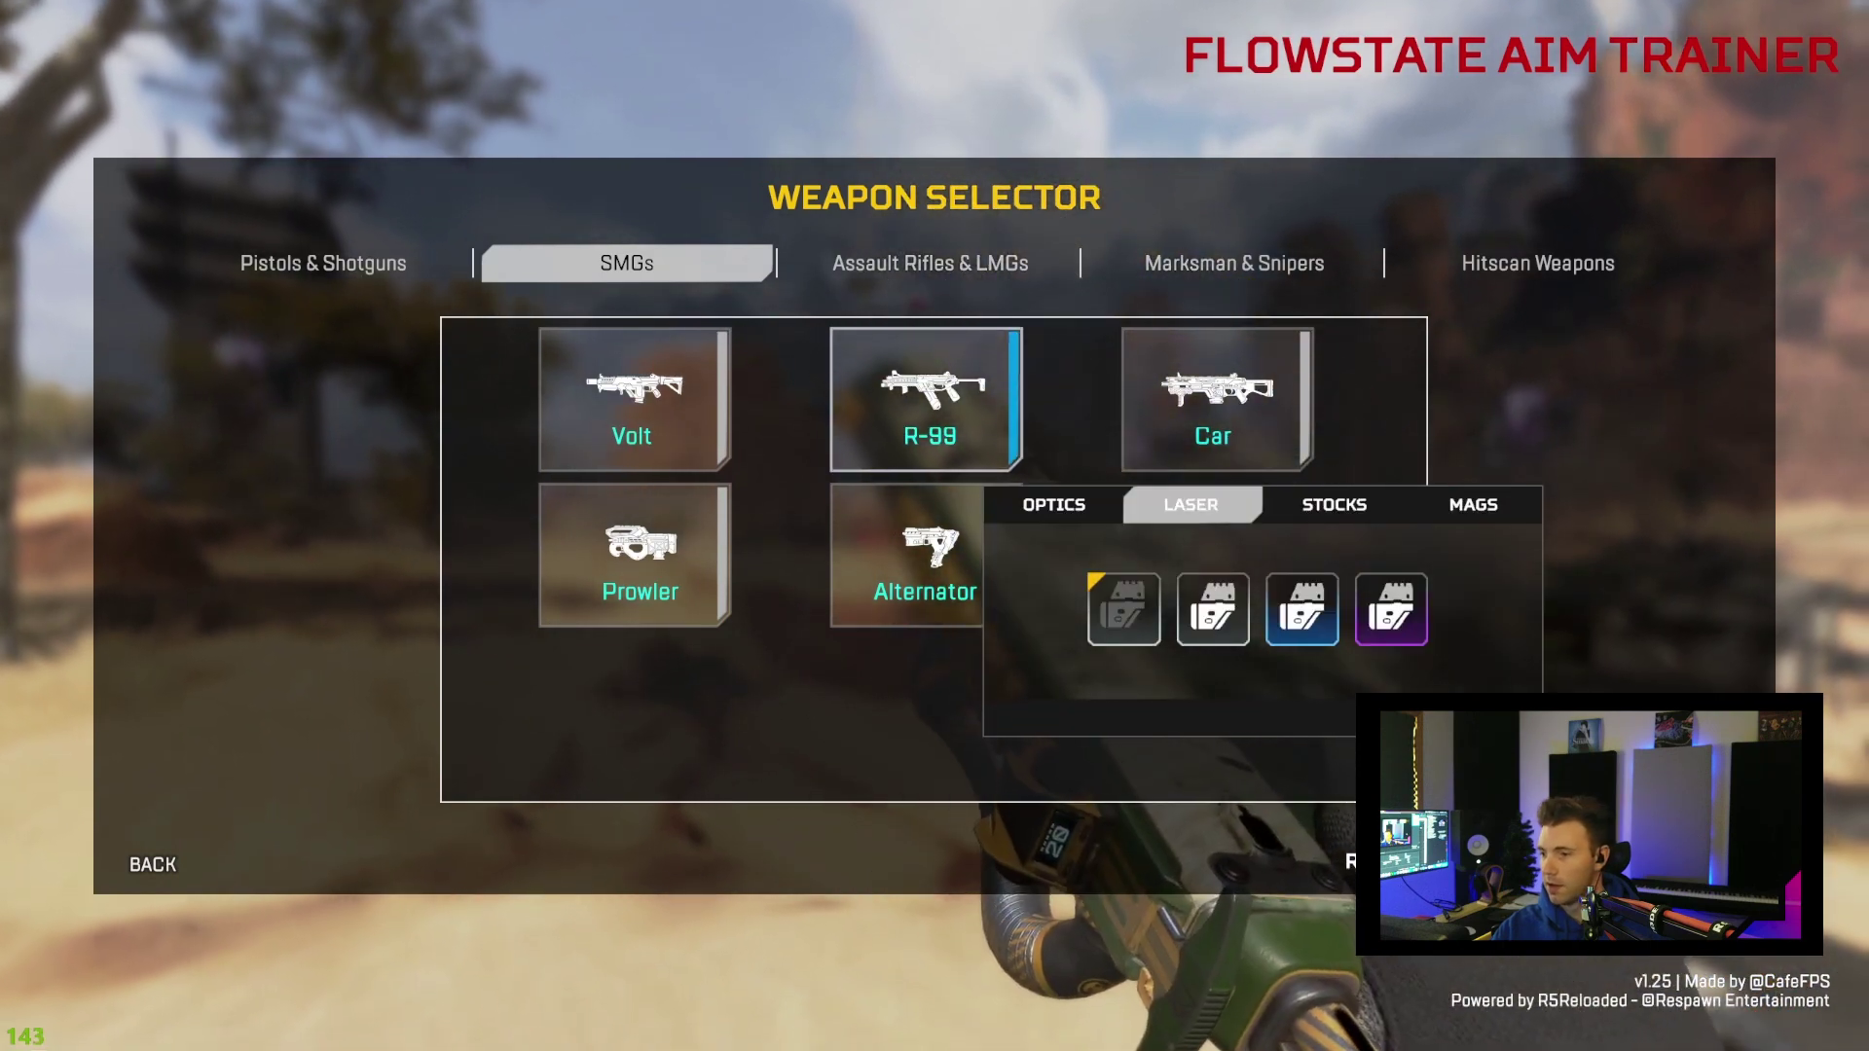
pyautogui.click(1054, 504)
pyautogui.click(1191, 505)
pyautogui.click(1333, 504)
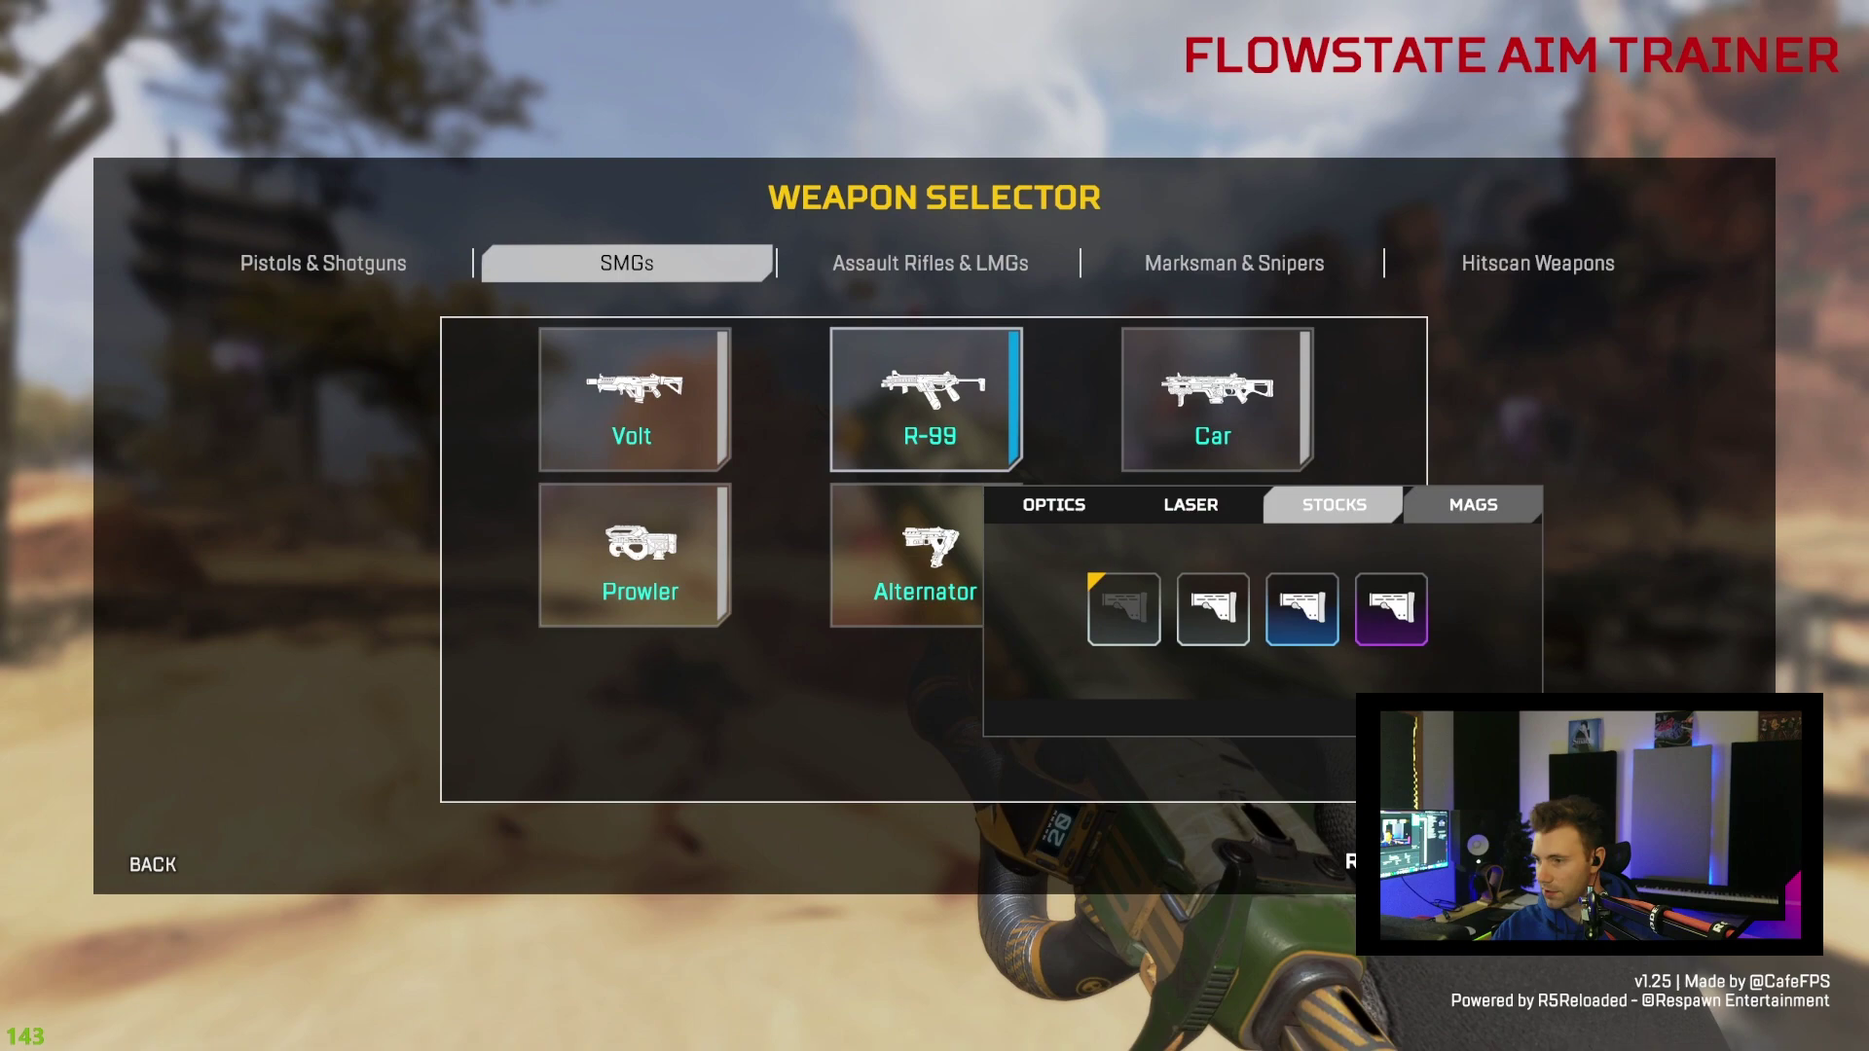
pyautogui.click(1473, 505)
pyautogui.press('q')
pyautogui.press('q')
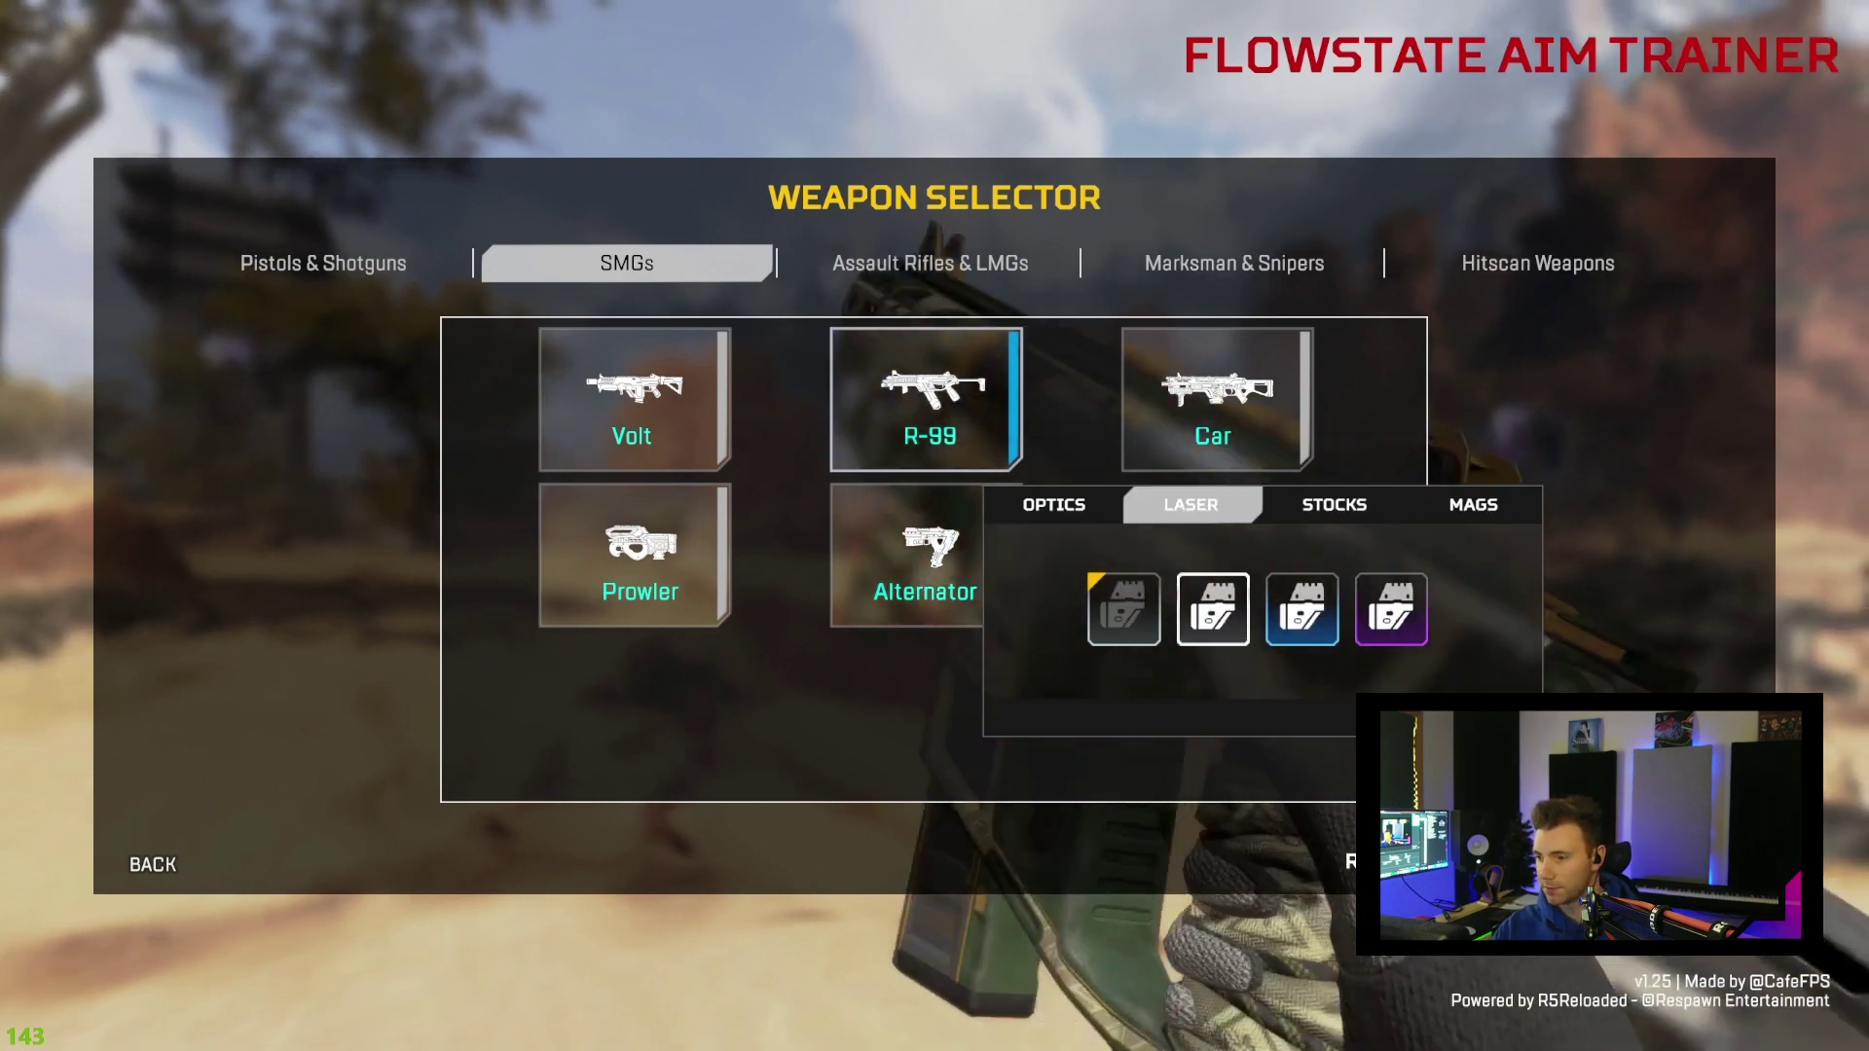
pyautogui.press('q')
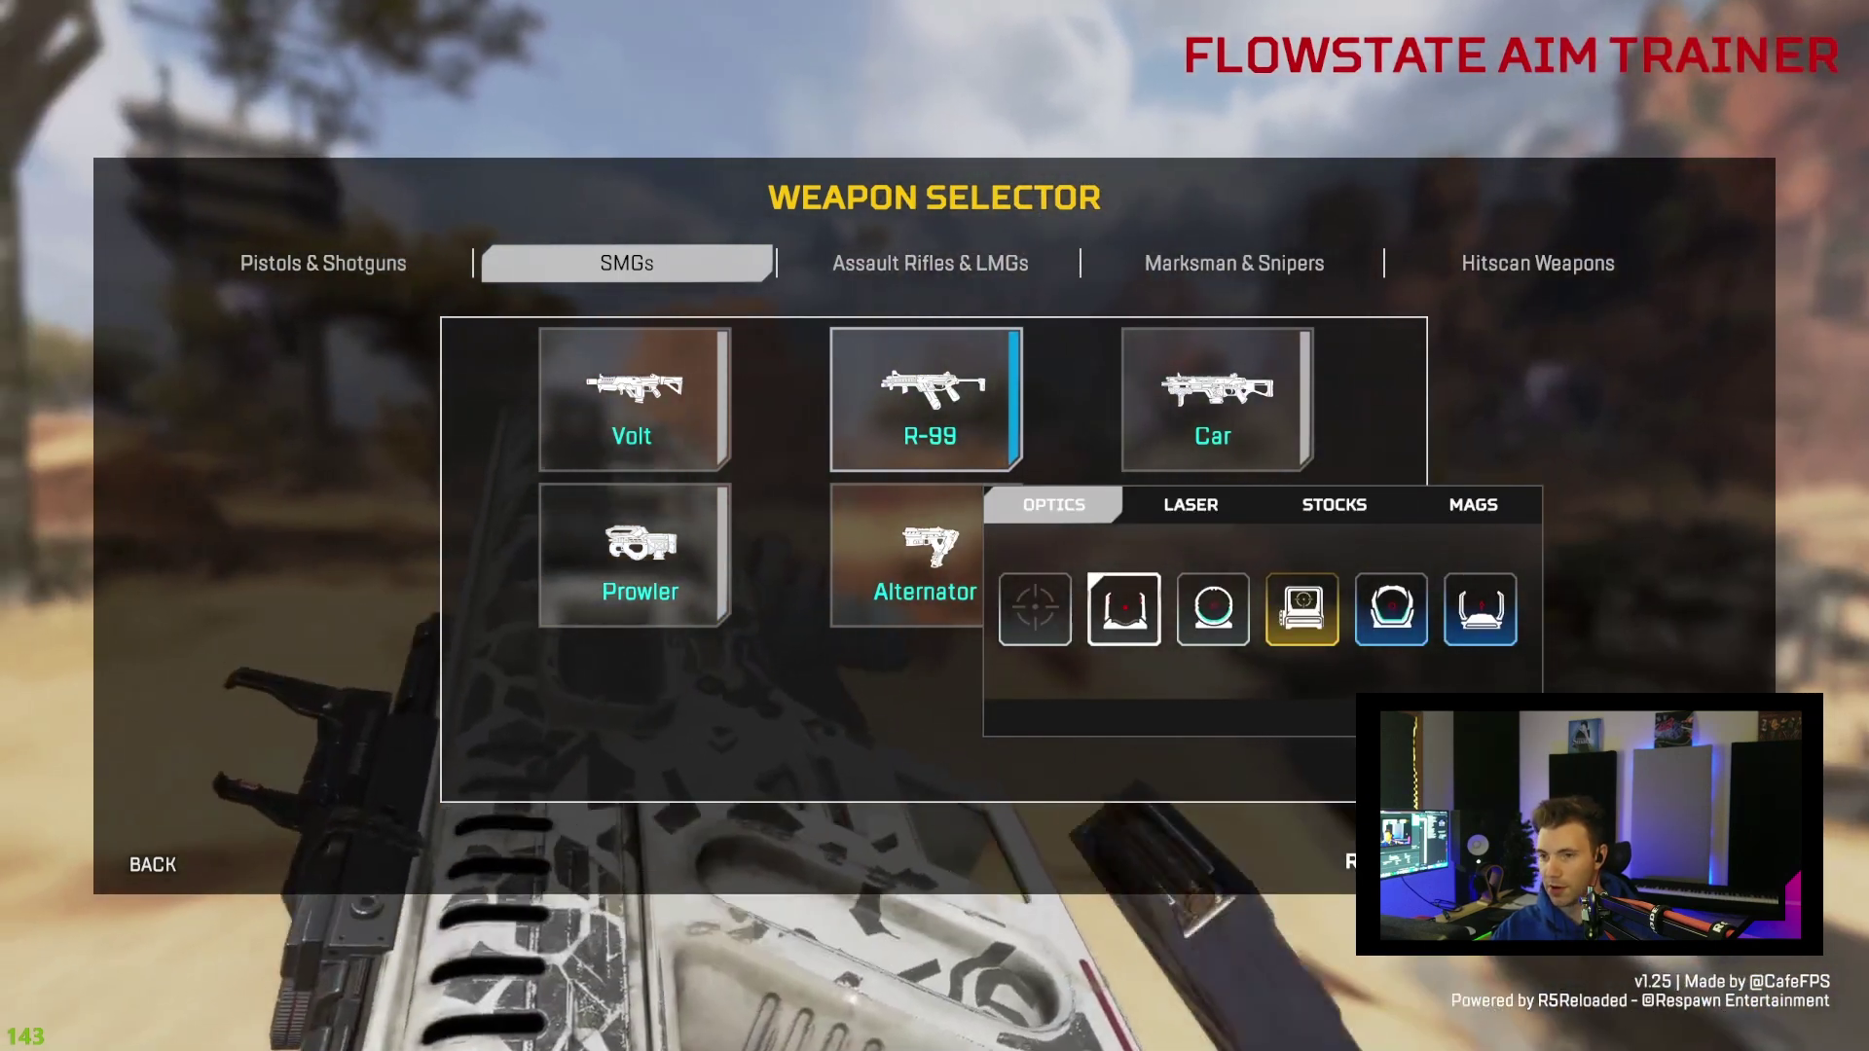
pyautogui.press('Escape')
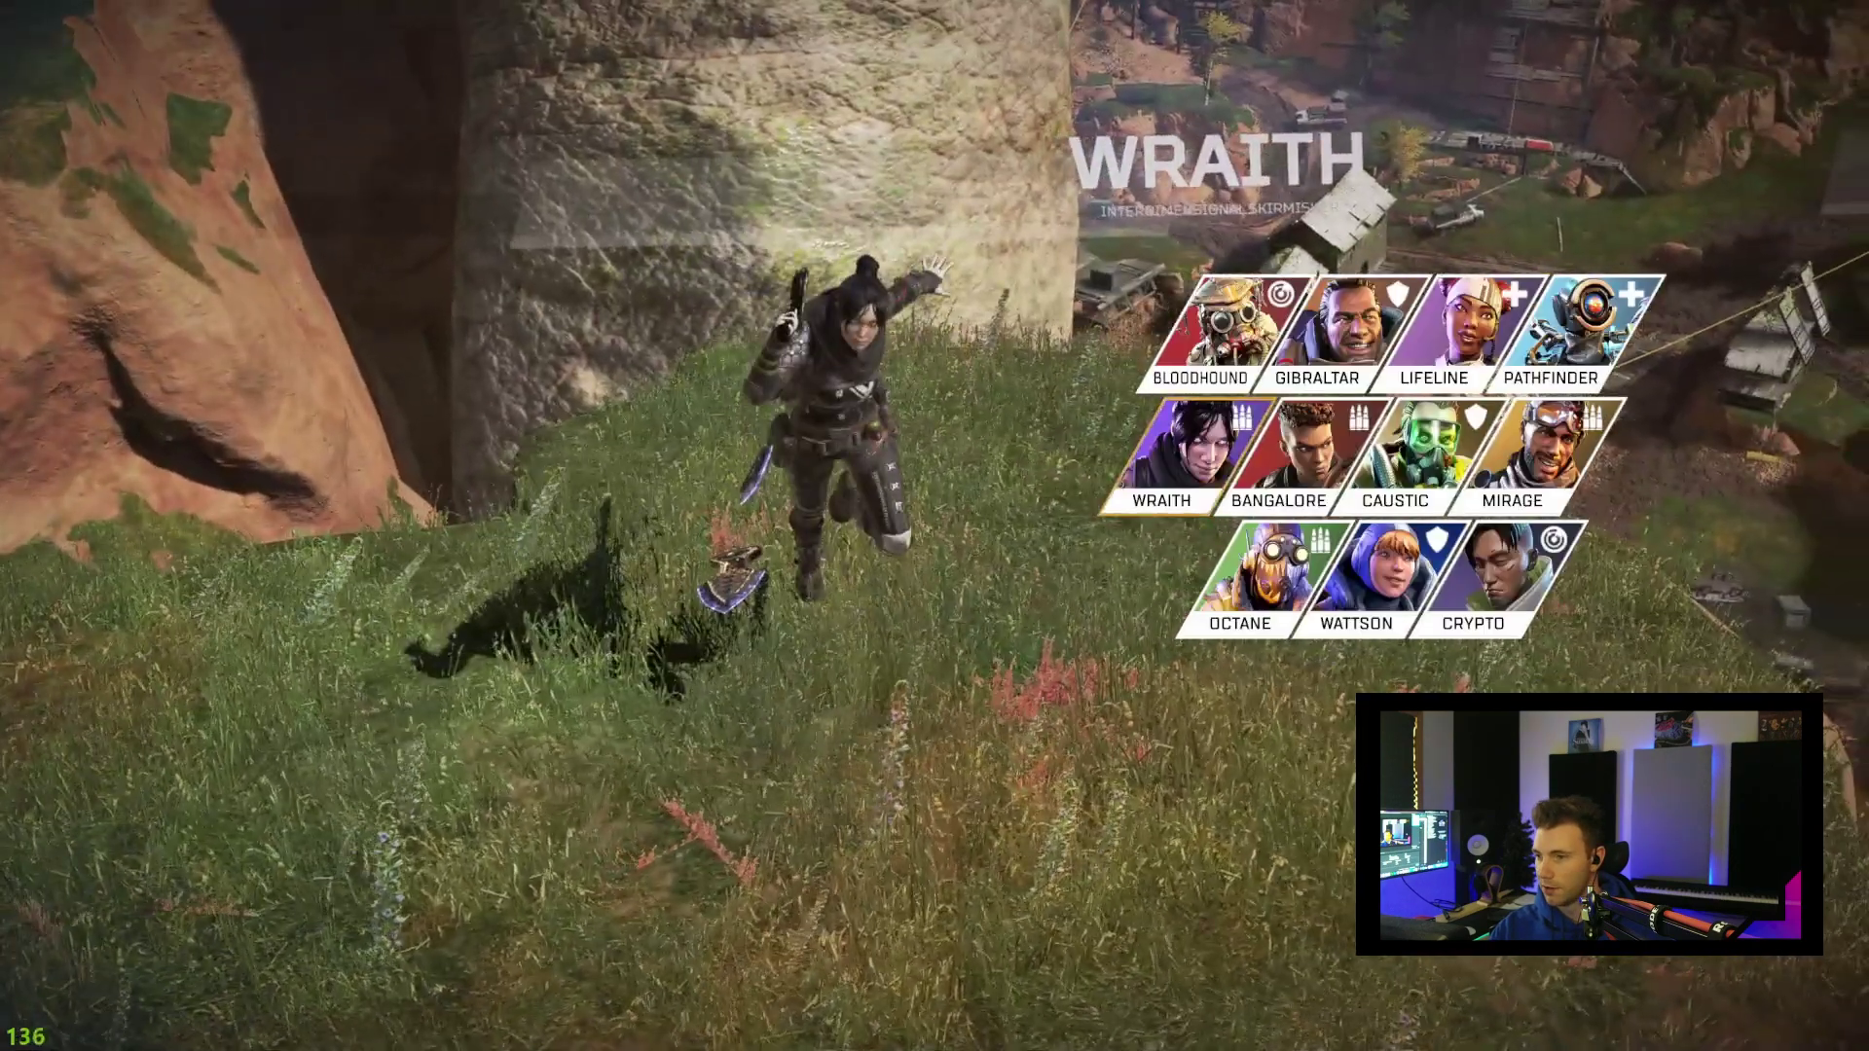
pyautogui.press('Escape')
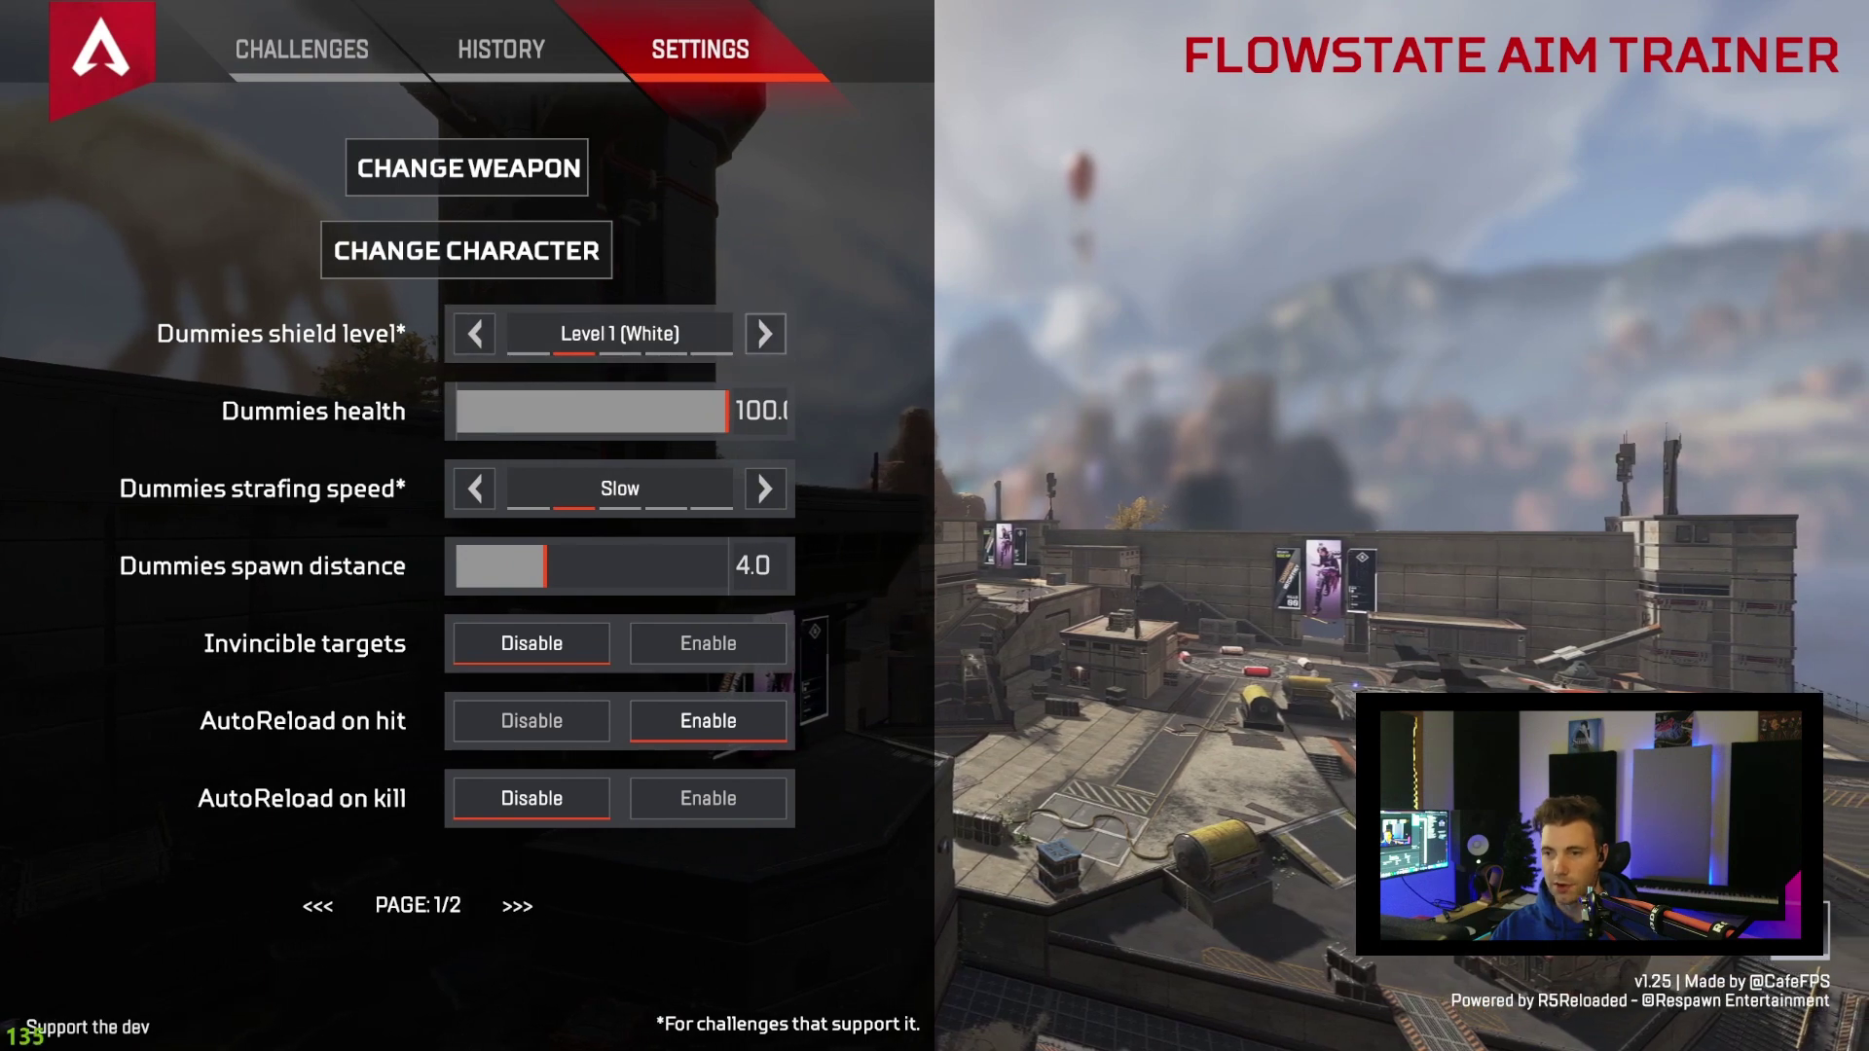
# - Set the dummies' shield level to Level 2 (Blue), strafing speed to Normal and spawn distance to 3.4, then view the second settings page
pyautogui.press('Right')
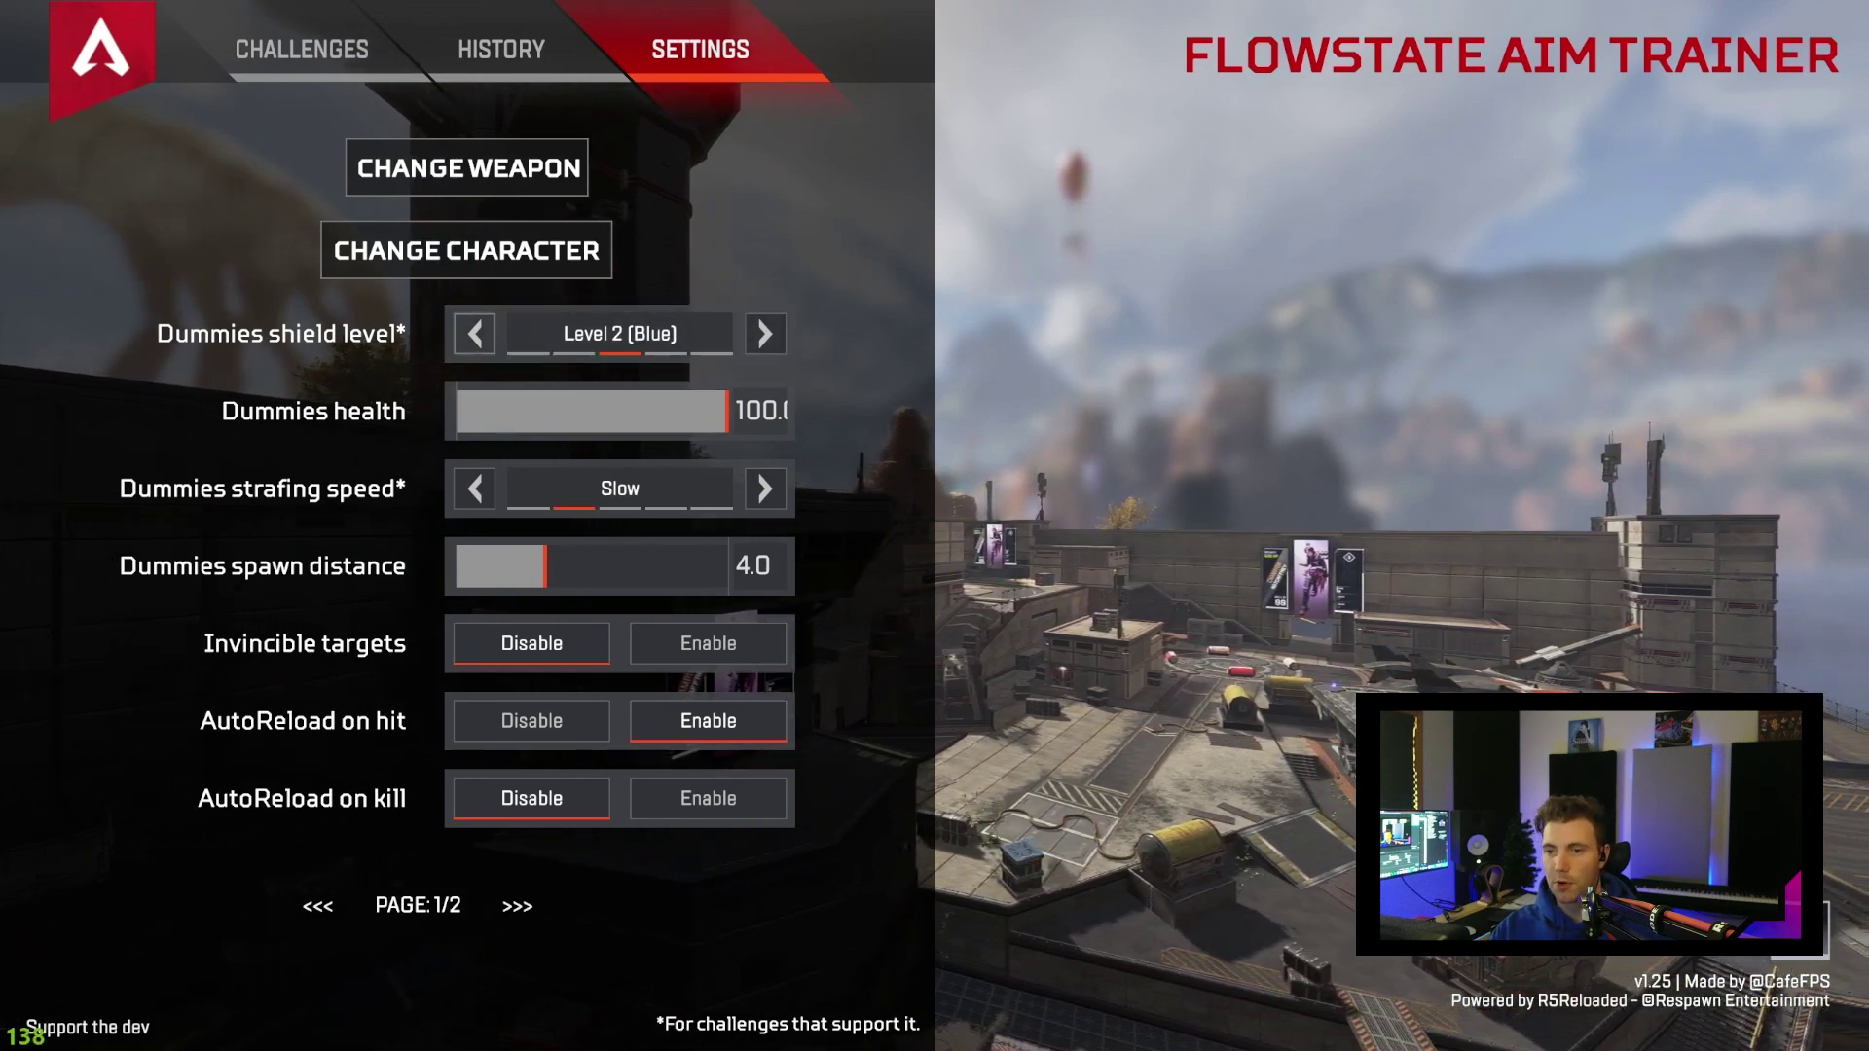
pyautogui.moveTo(726, 410)
pyautogui.mouseDown()
pyautogui.moveTo(655, 411)
pyautogui.moveTo(728, 410)
pyautogui.mouseUp()
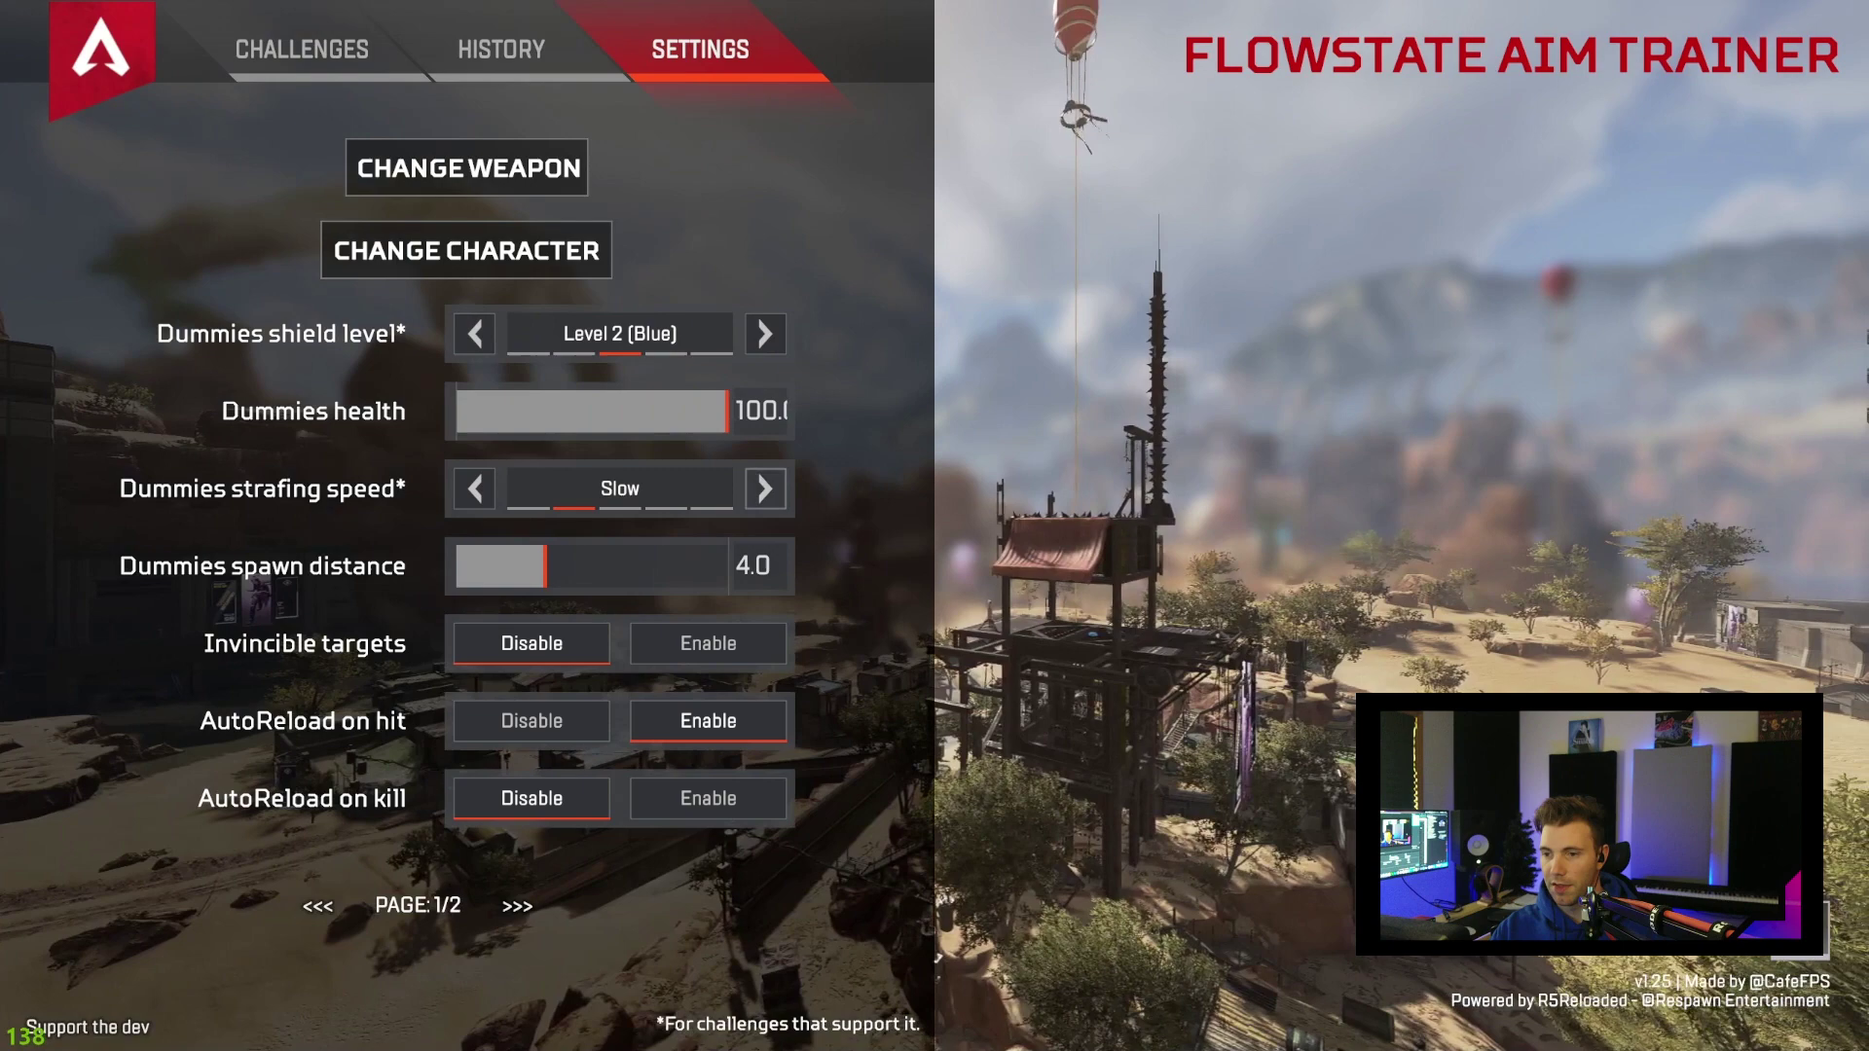
pyautogui.click(764, 489)
pyautogui.moveTo(544, 565); pyautogui.dragTo(495, 566)
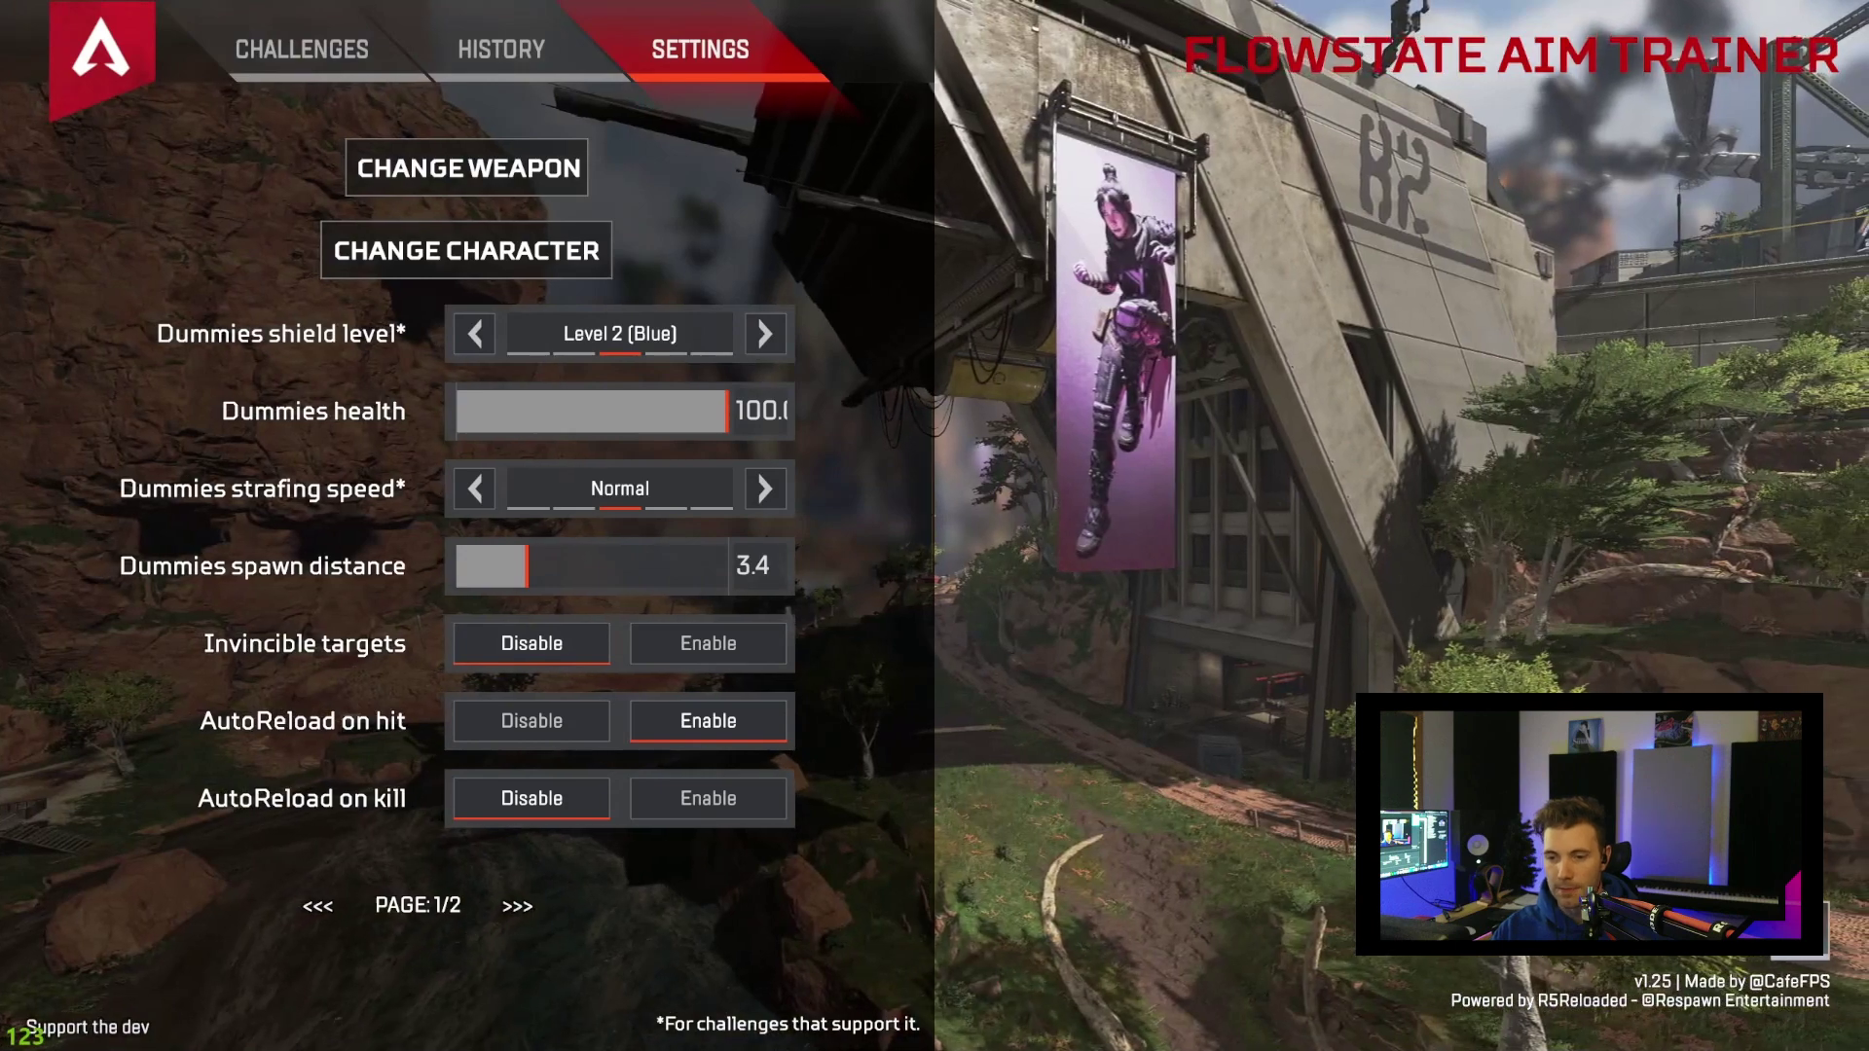
pyautogui.click(517, 905)
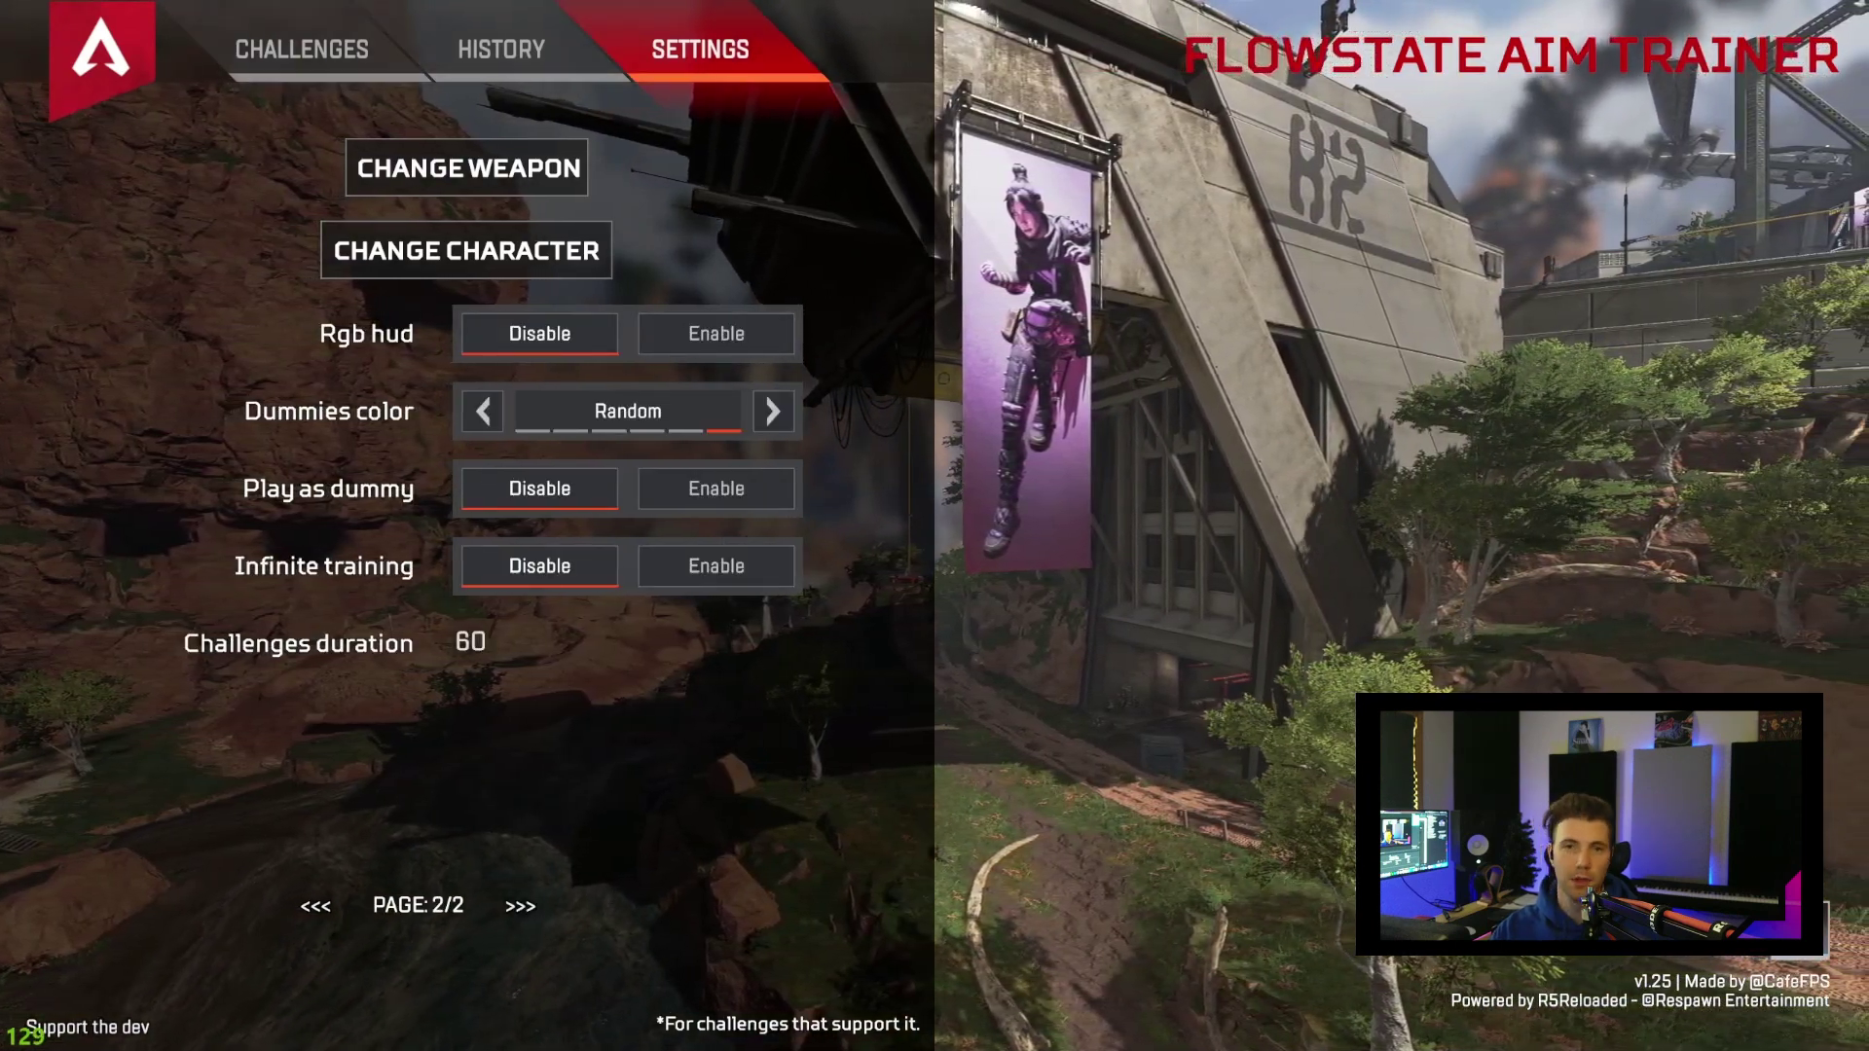
# - Start the Strafing Dummy challenge and shoot the strafing dummies with the R-99
pyautogui.click(301, 49)
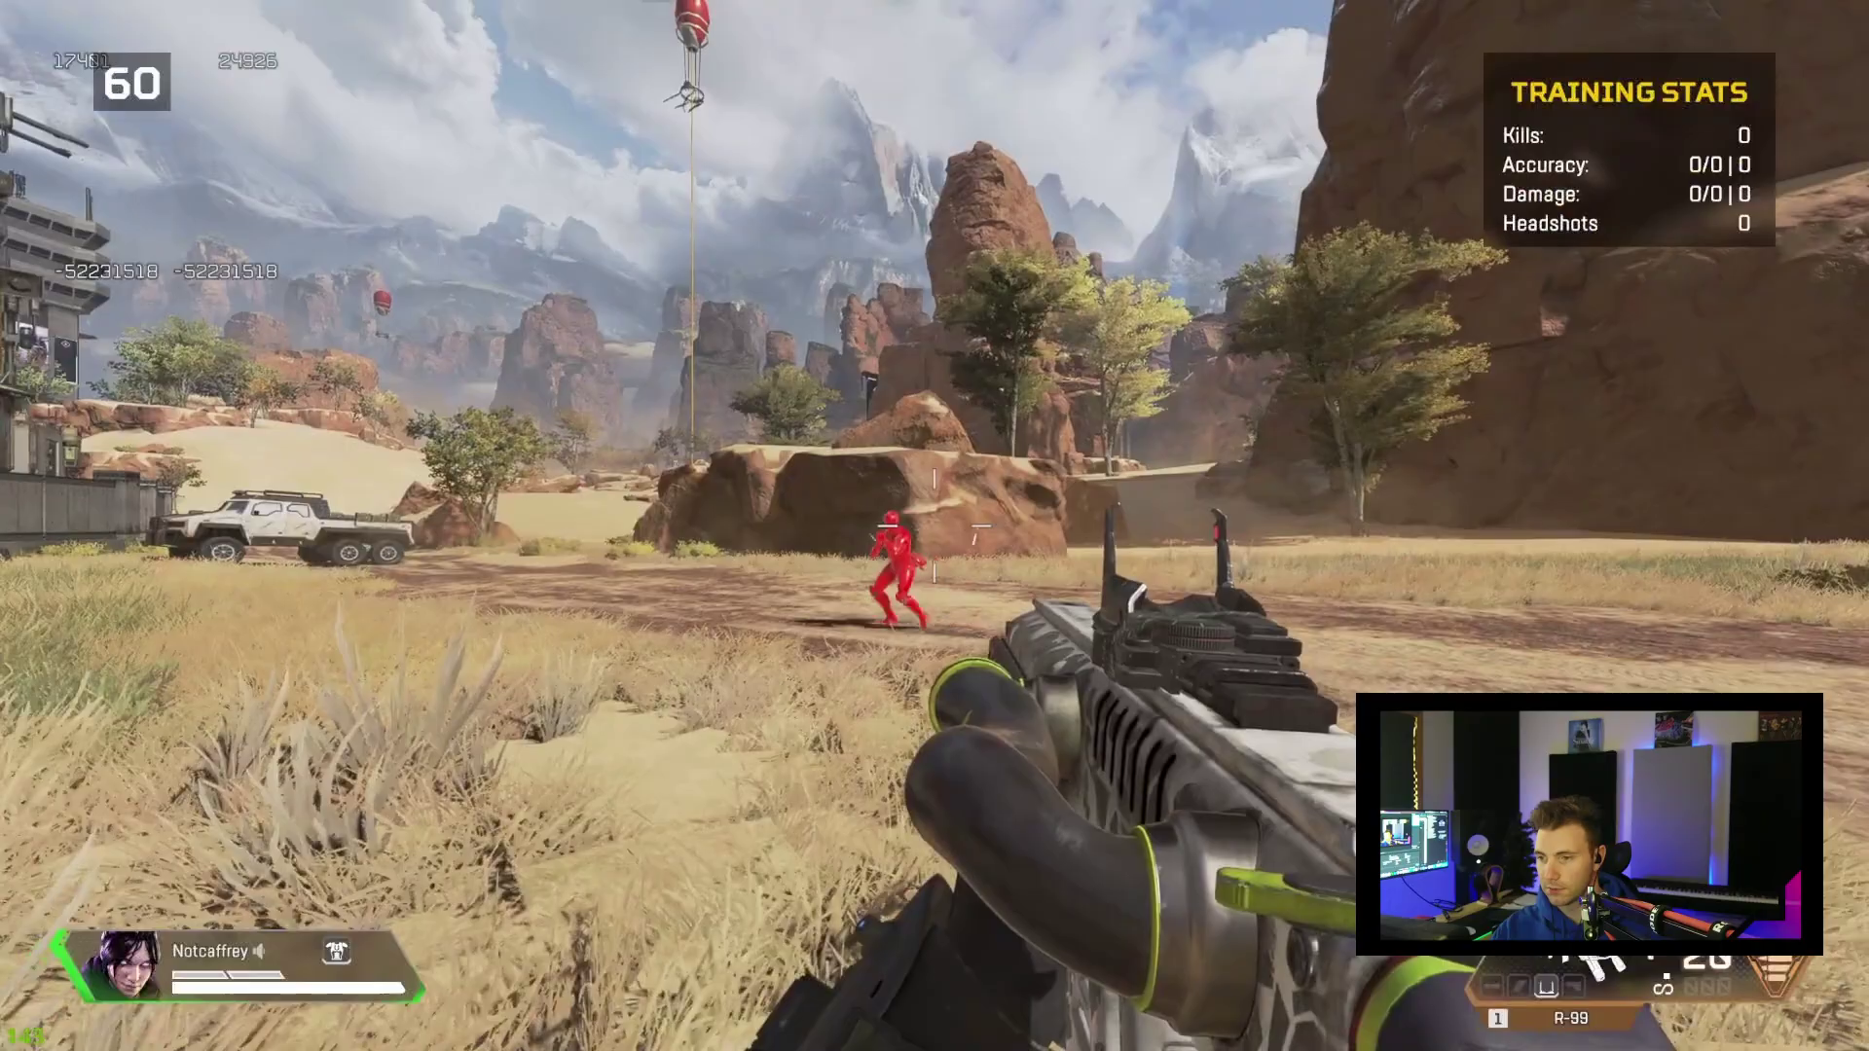
pyautogui.click(935, 525)
pyautogui.rightClick(935, 525)
pyautogui.click(935, 526)
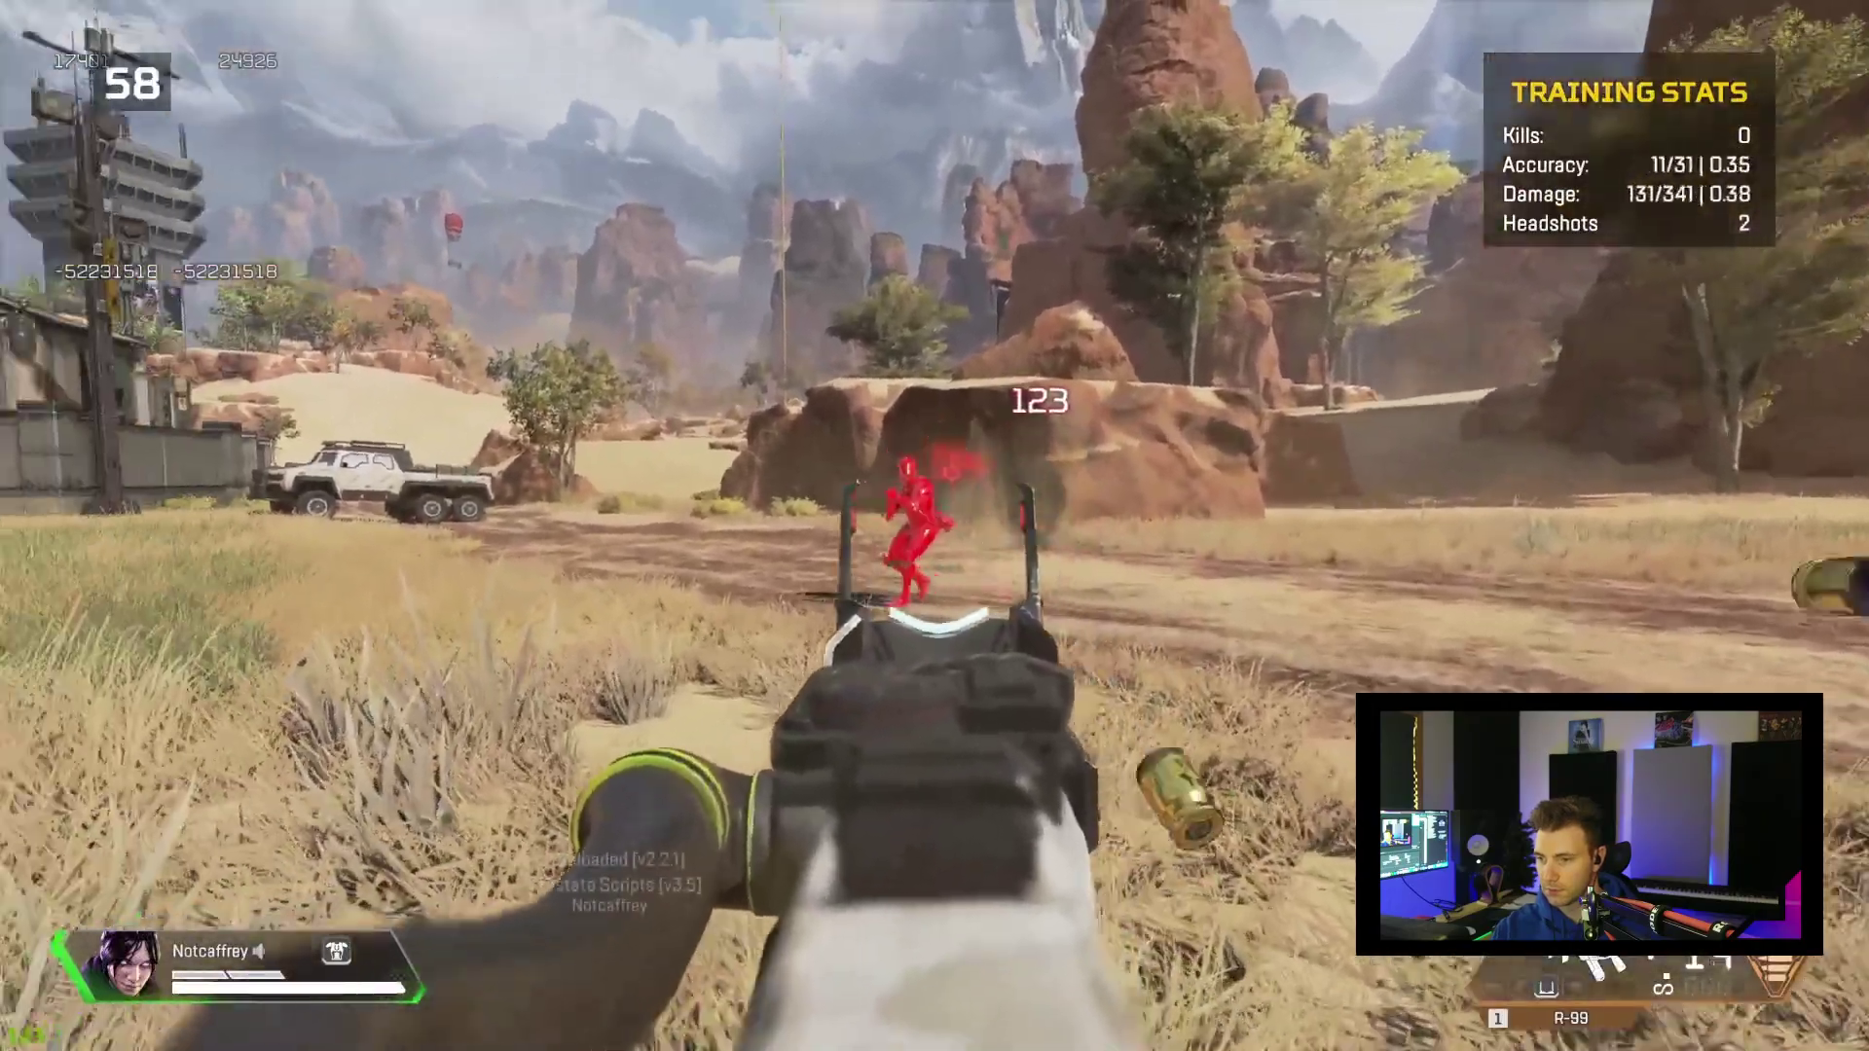
pyautogui.press('r')
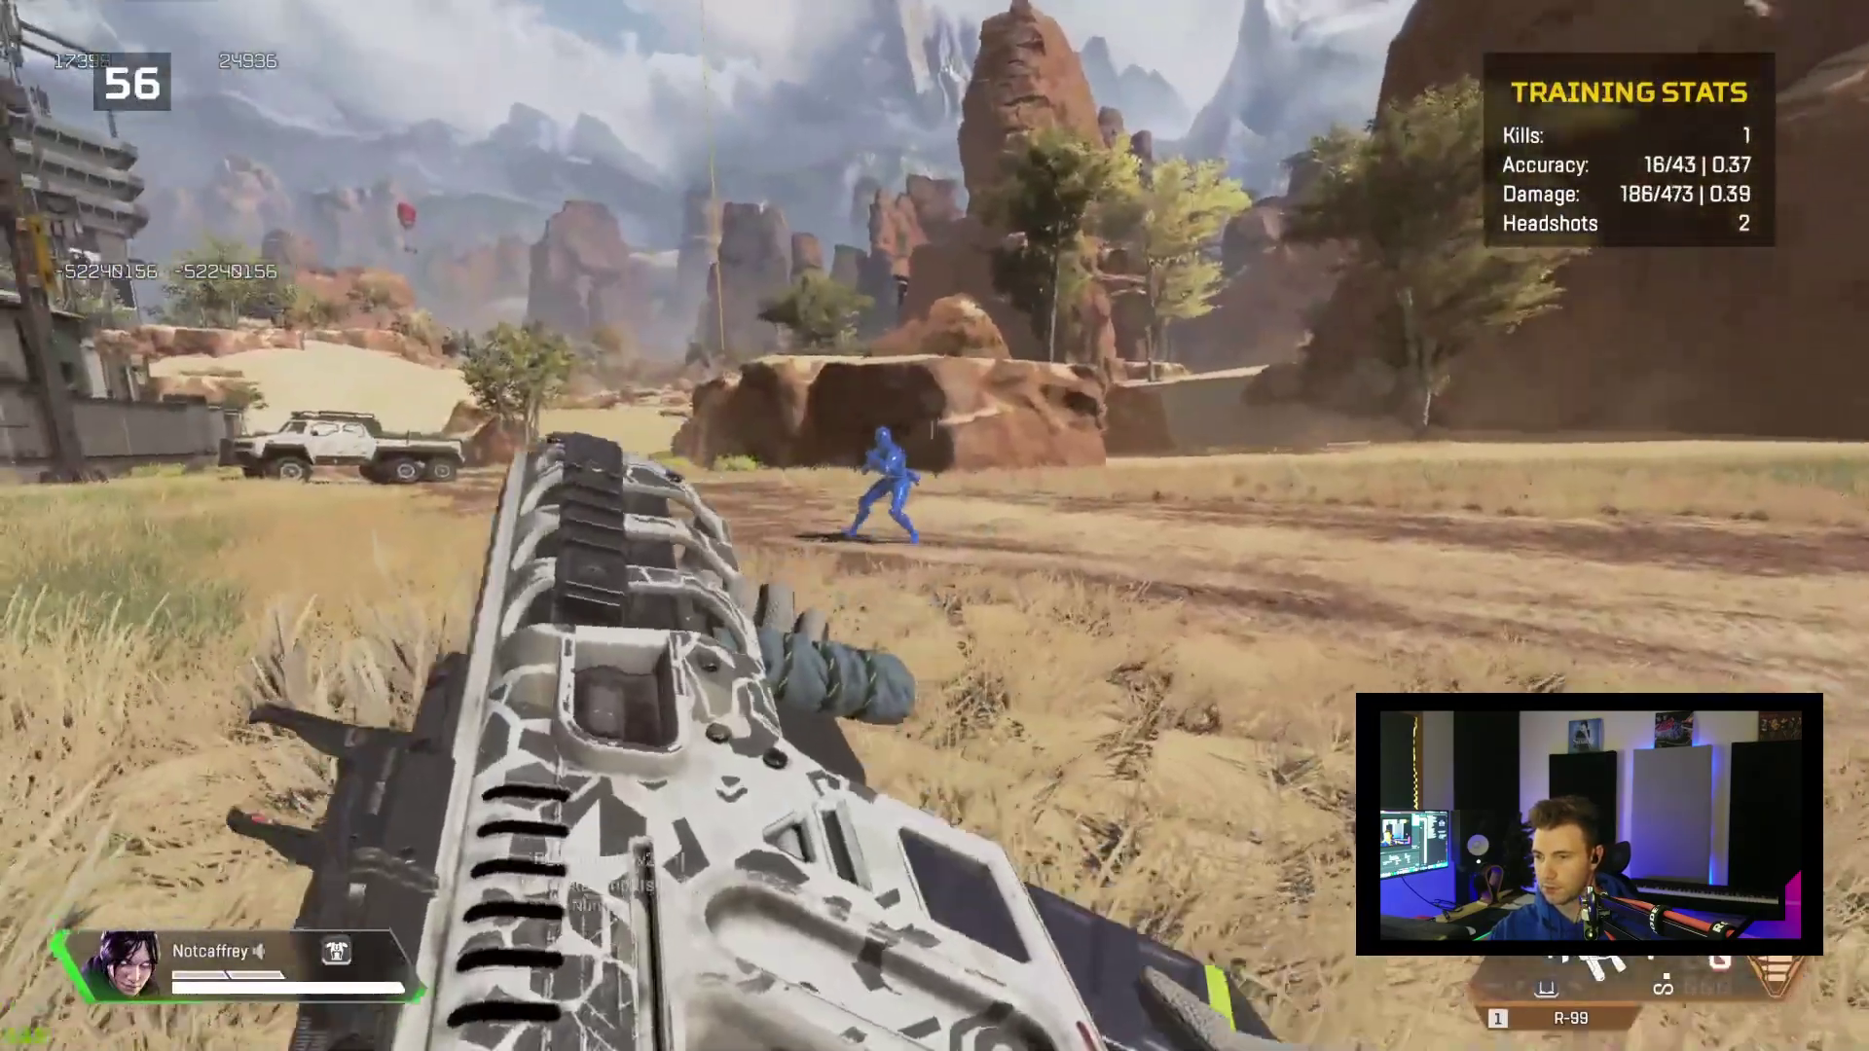
pyautogui.rightClick(935, 525)
pyautogui.click(935, 526)
pyautogui.click(935, 525)
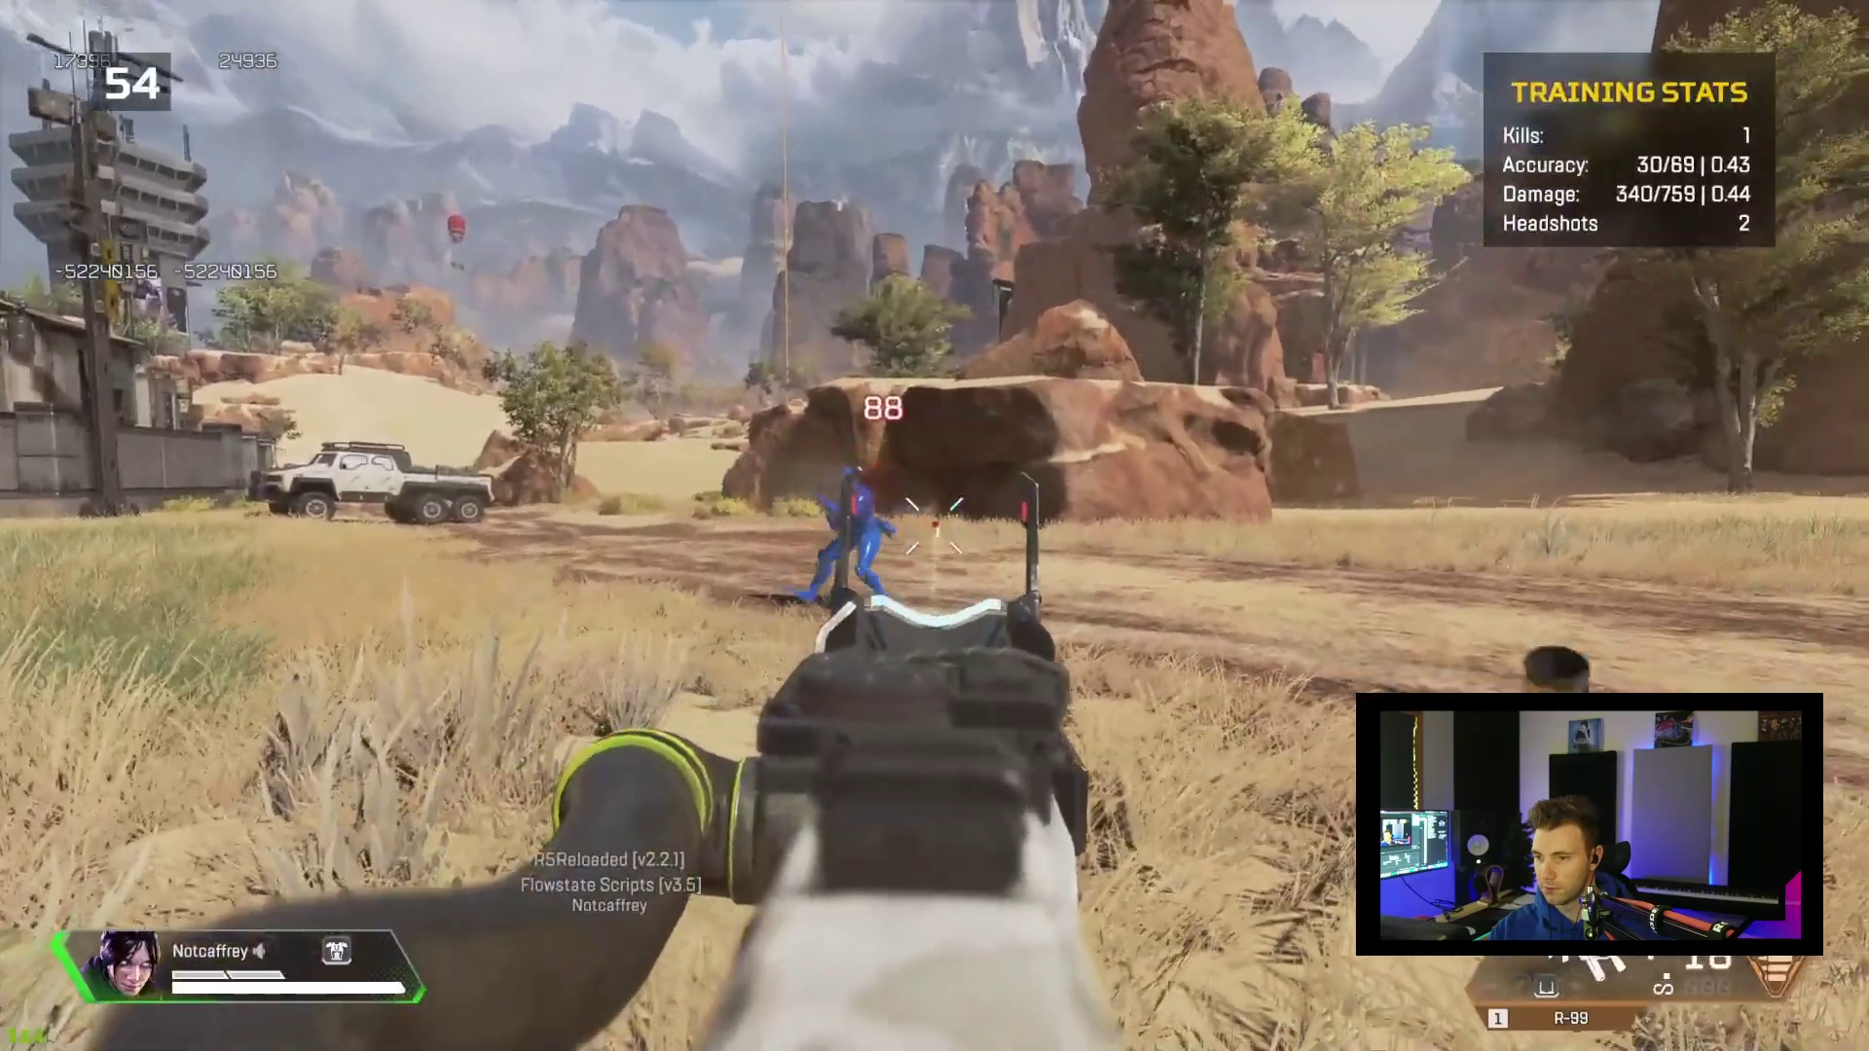
pyautogui.click(934, 526)
pyautogui.click(935, 525)
pyautogui.click(935, 526)
pyautogui.click(935, 526)
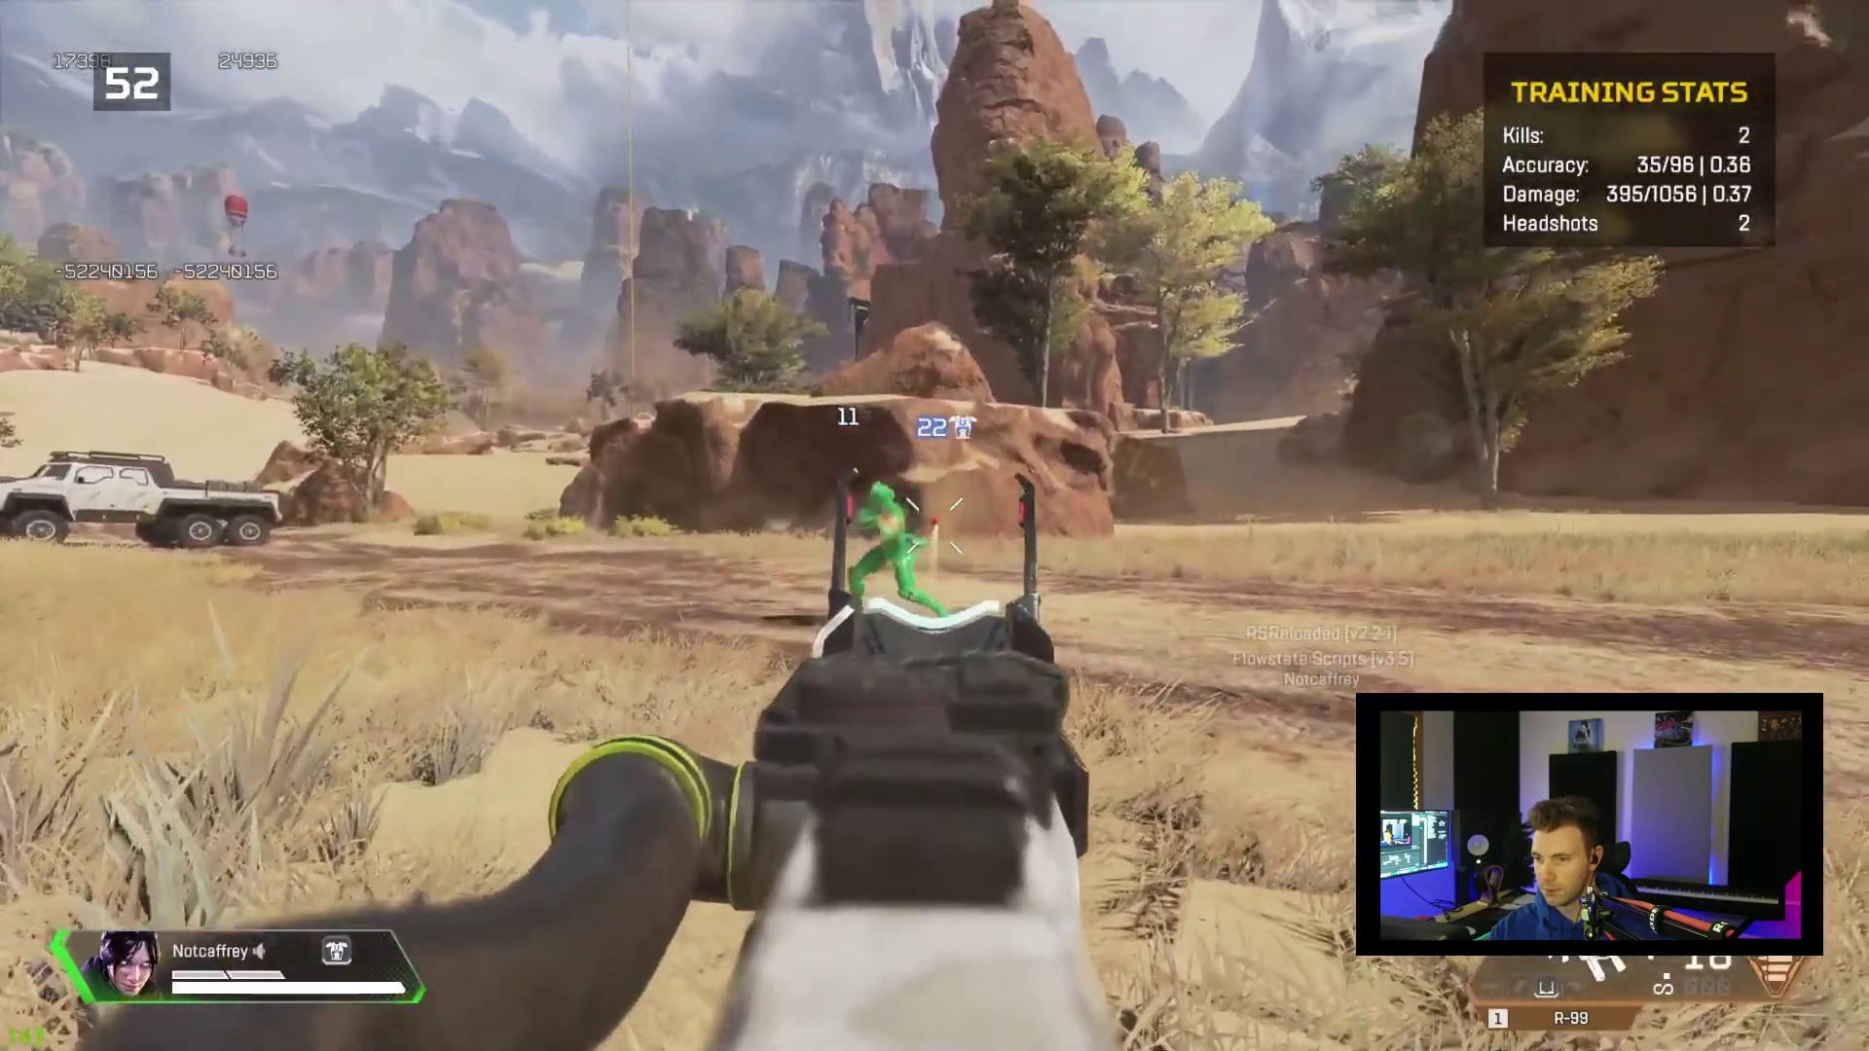
pyautogui.click(935, 526)
pyautogui.click(934, 526)
pyautogui.click(935, 525)
pyautogui.click(934, 526)
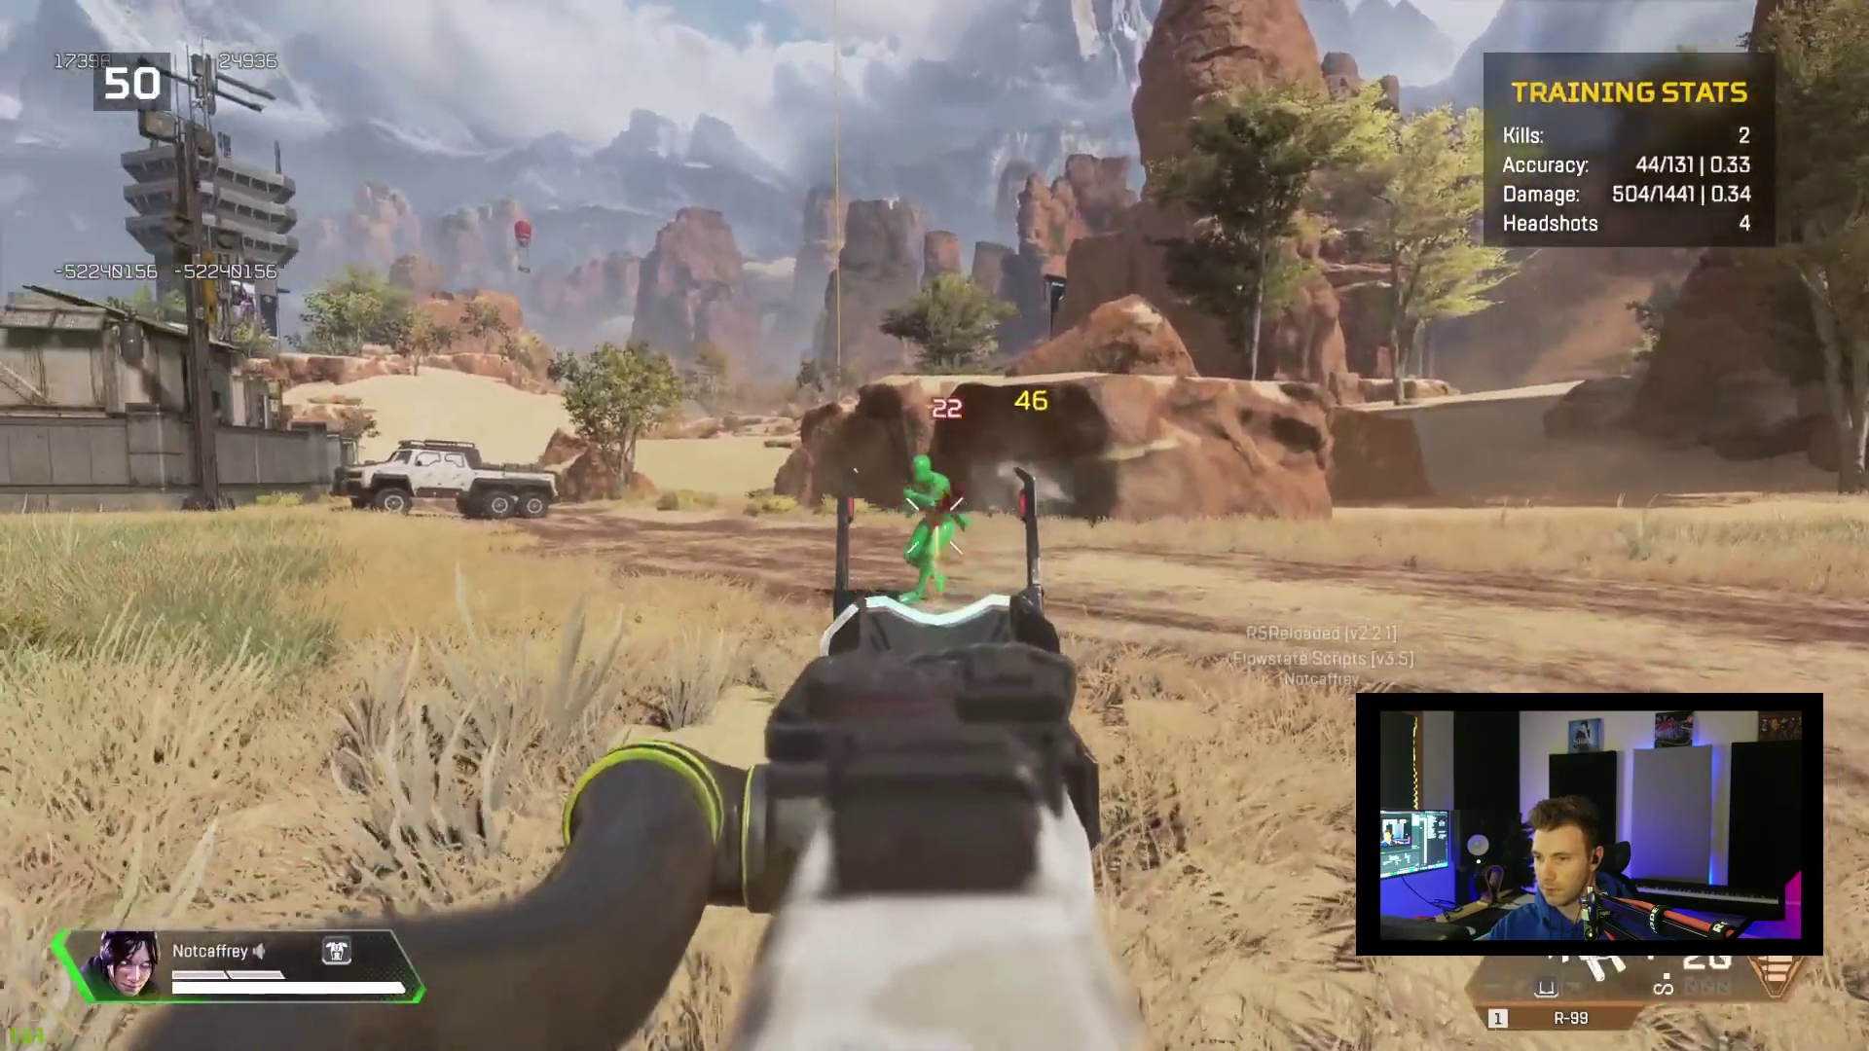
pyautogui.click(934, 526)
# - End the Strafing Dummy challenge early and return to the aim trainer's list of challenges
pyautogui.press('Escape')
pyautogui.click(931, 605)
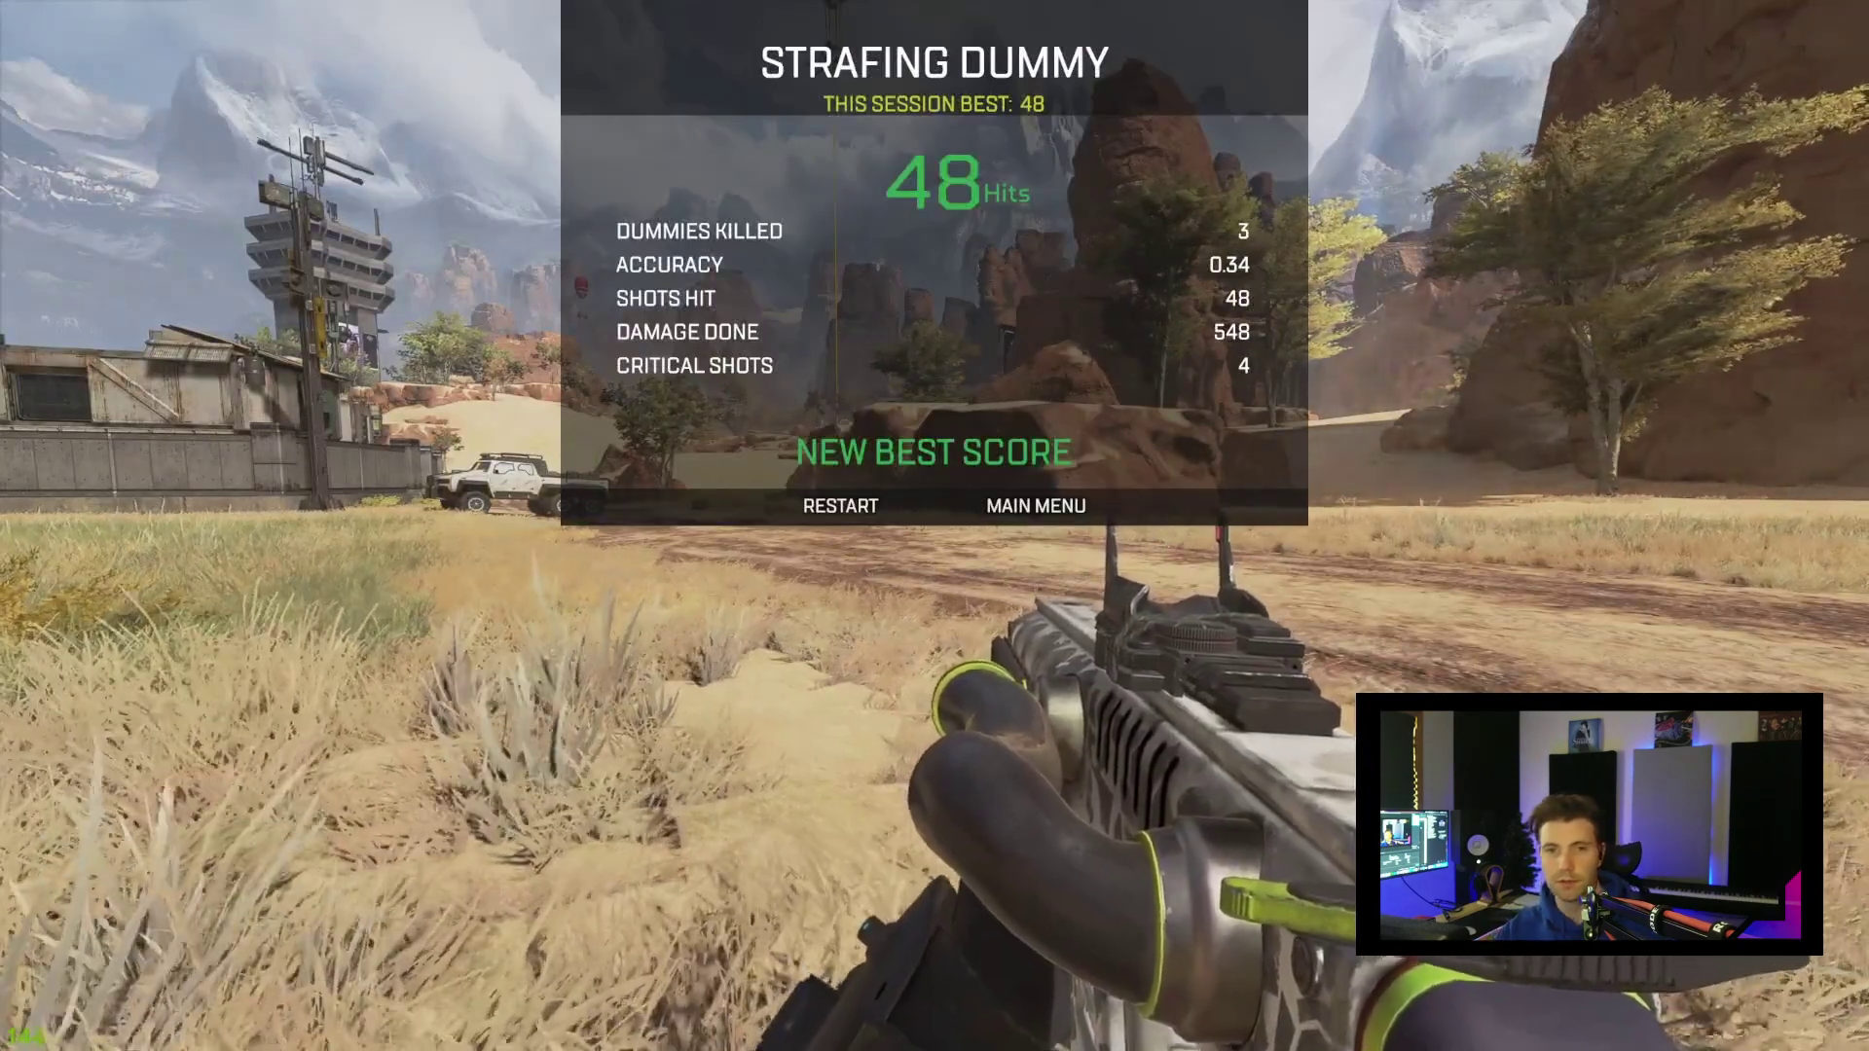
pyautogui.click(1035, 505)
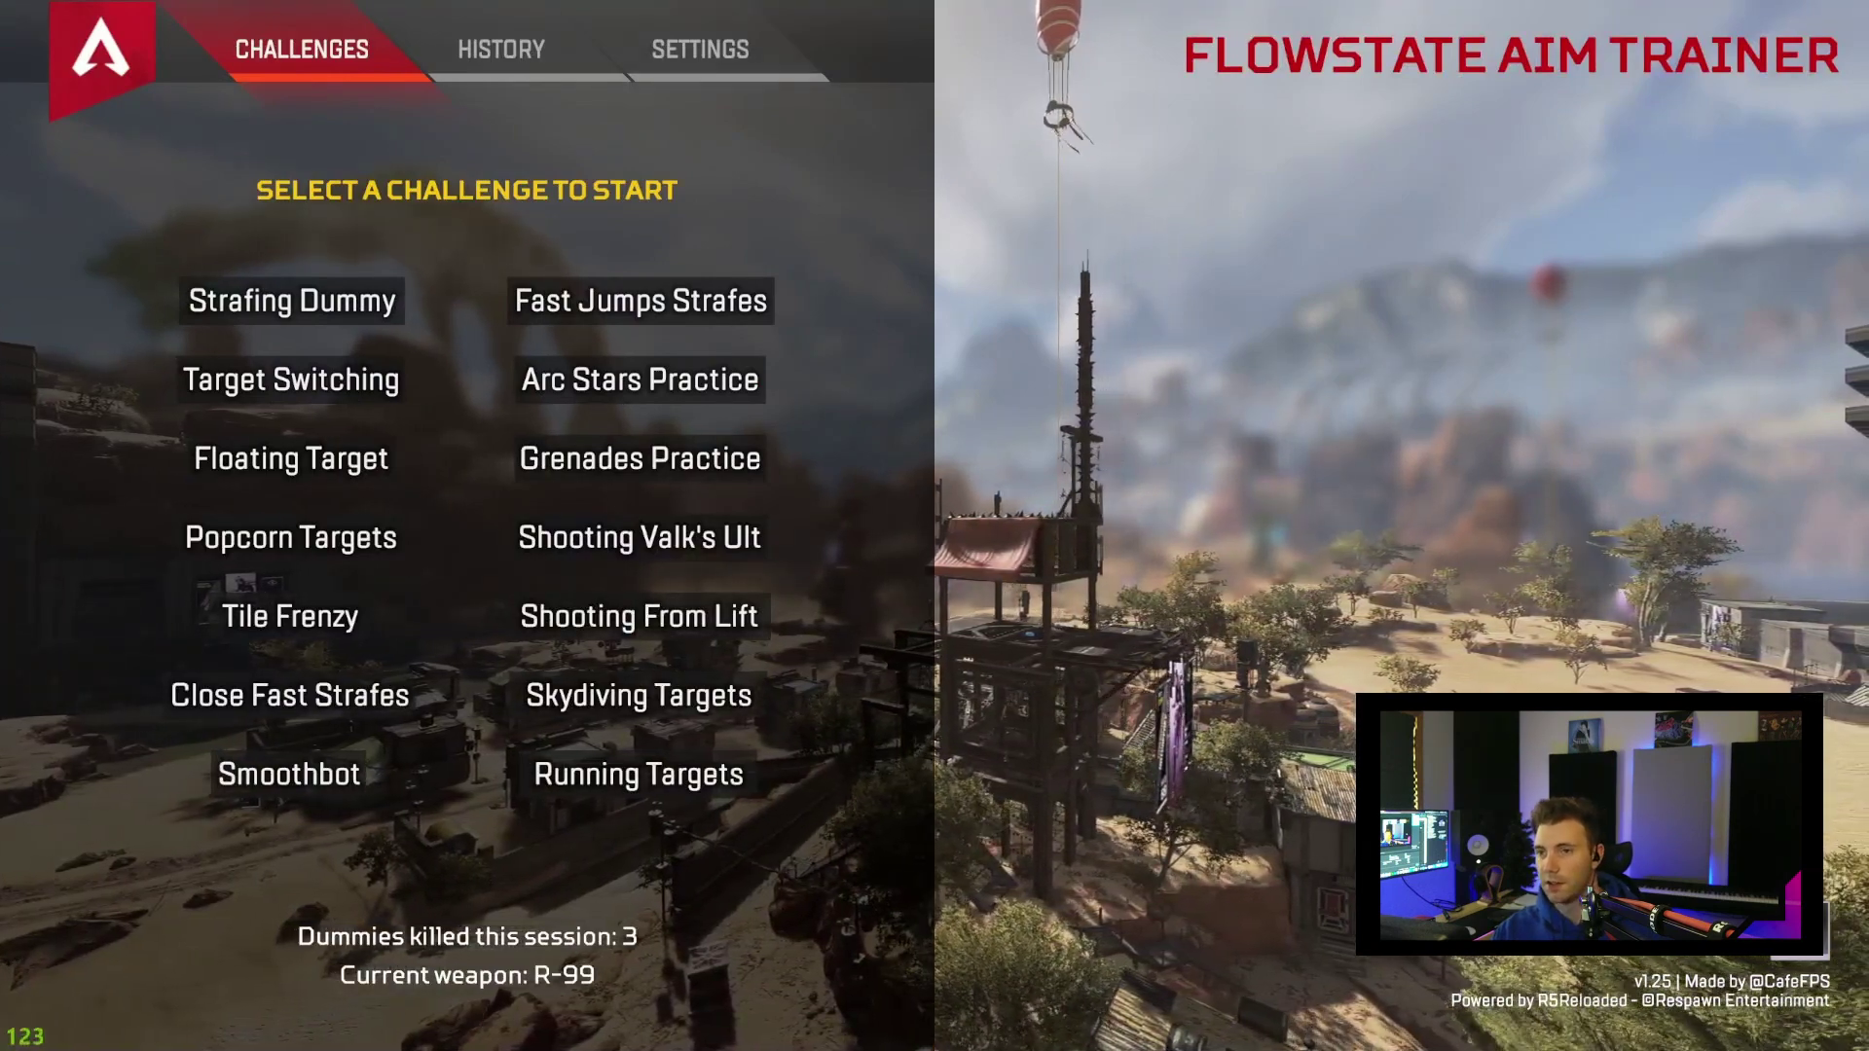
pyautogui.click(699, 49)
pyautogui.click(301, 49)
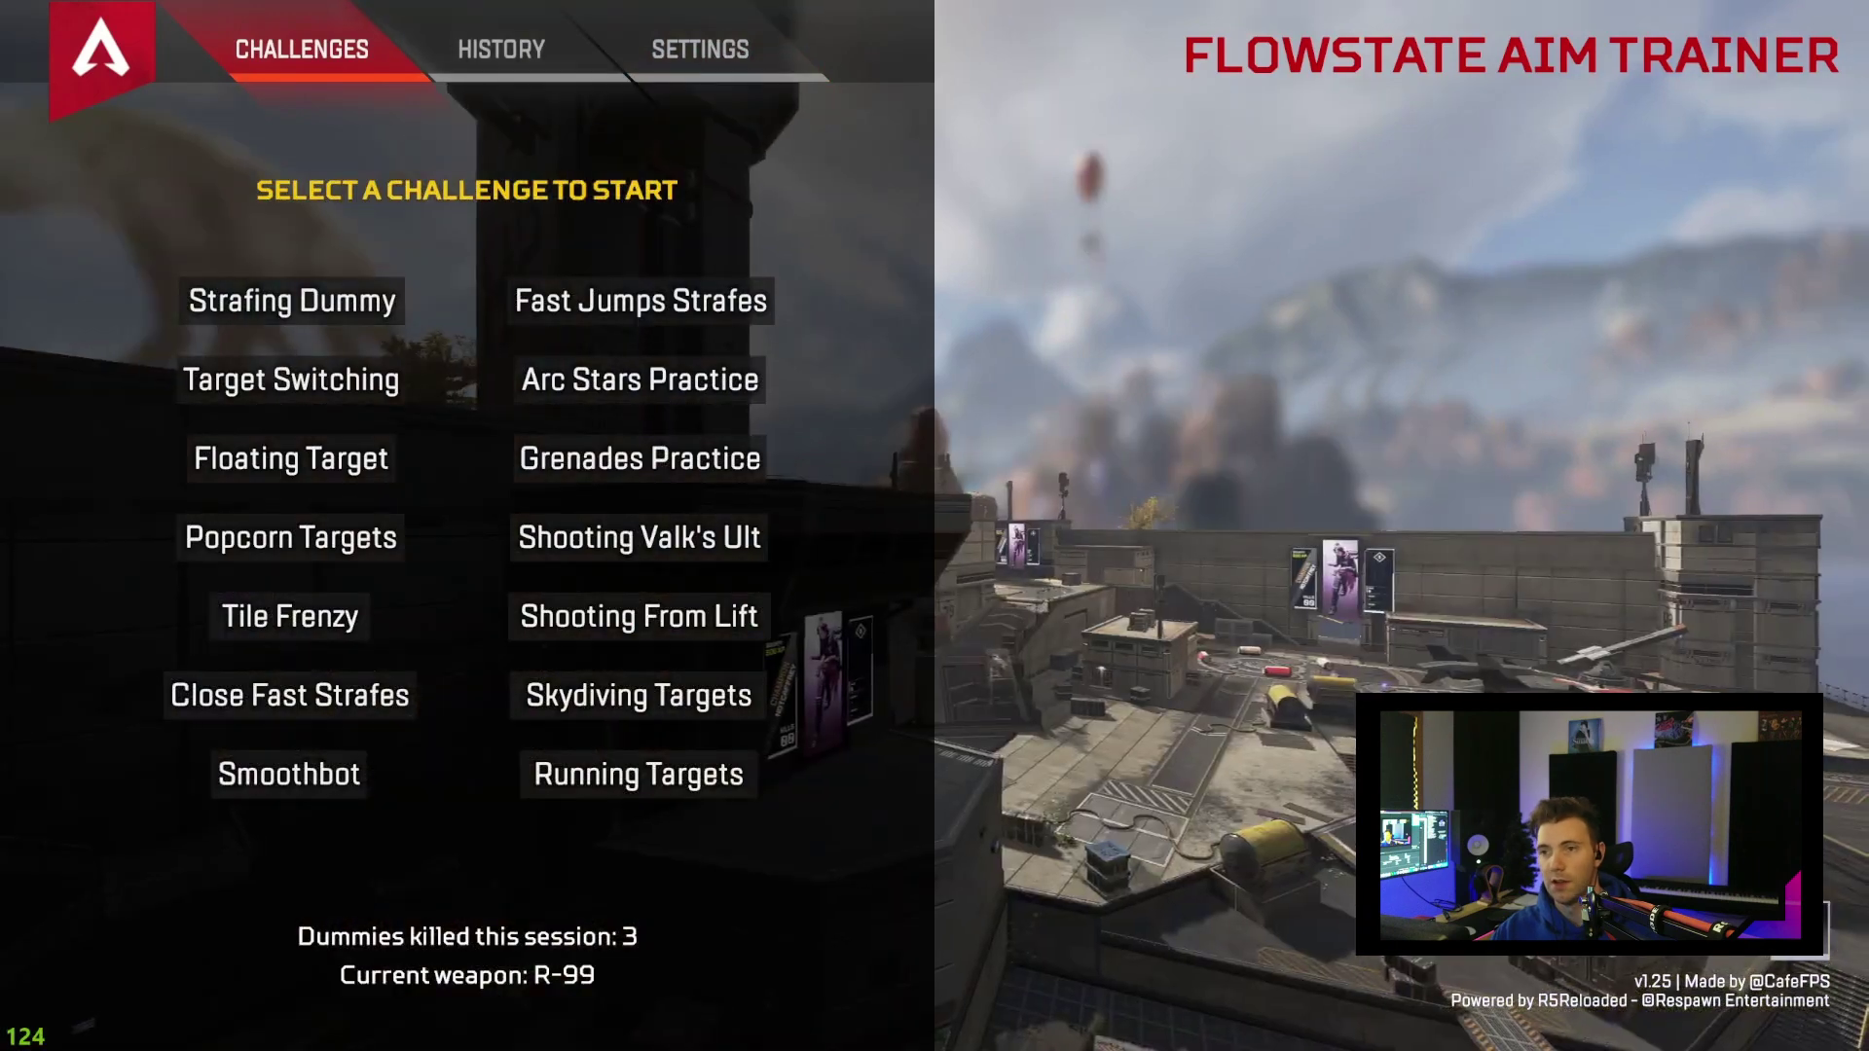
# - Leave the aim trainer and join the Shipment Killhouse 24-7 - FFA - R99 Wingman server from the server browser
pyautogui.press('Escape')
pyautogui.click(935, 604)
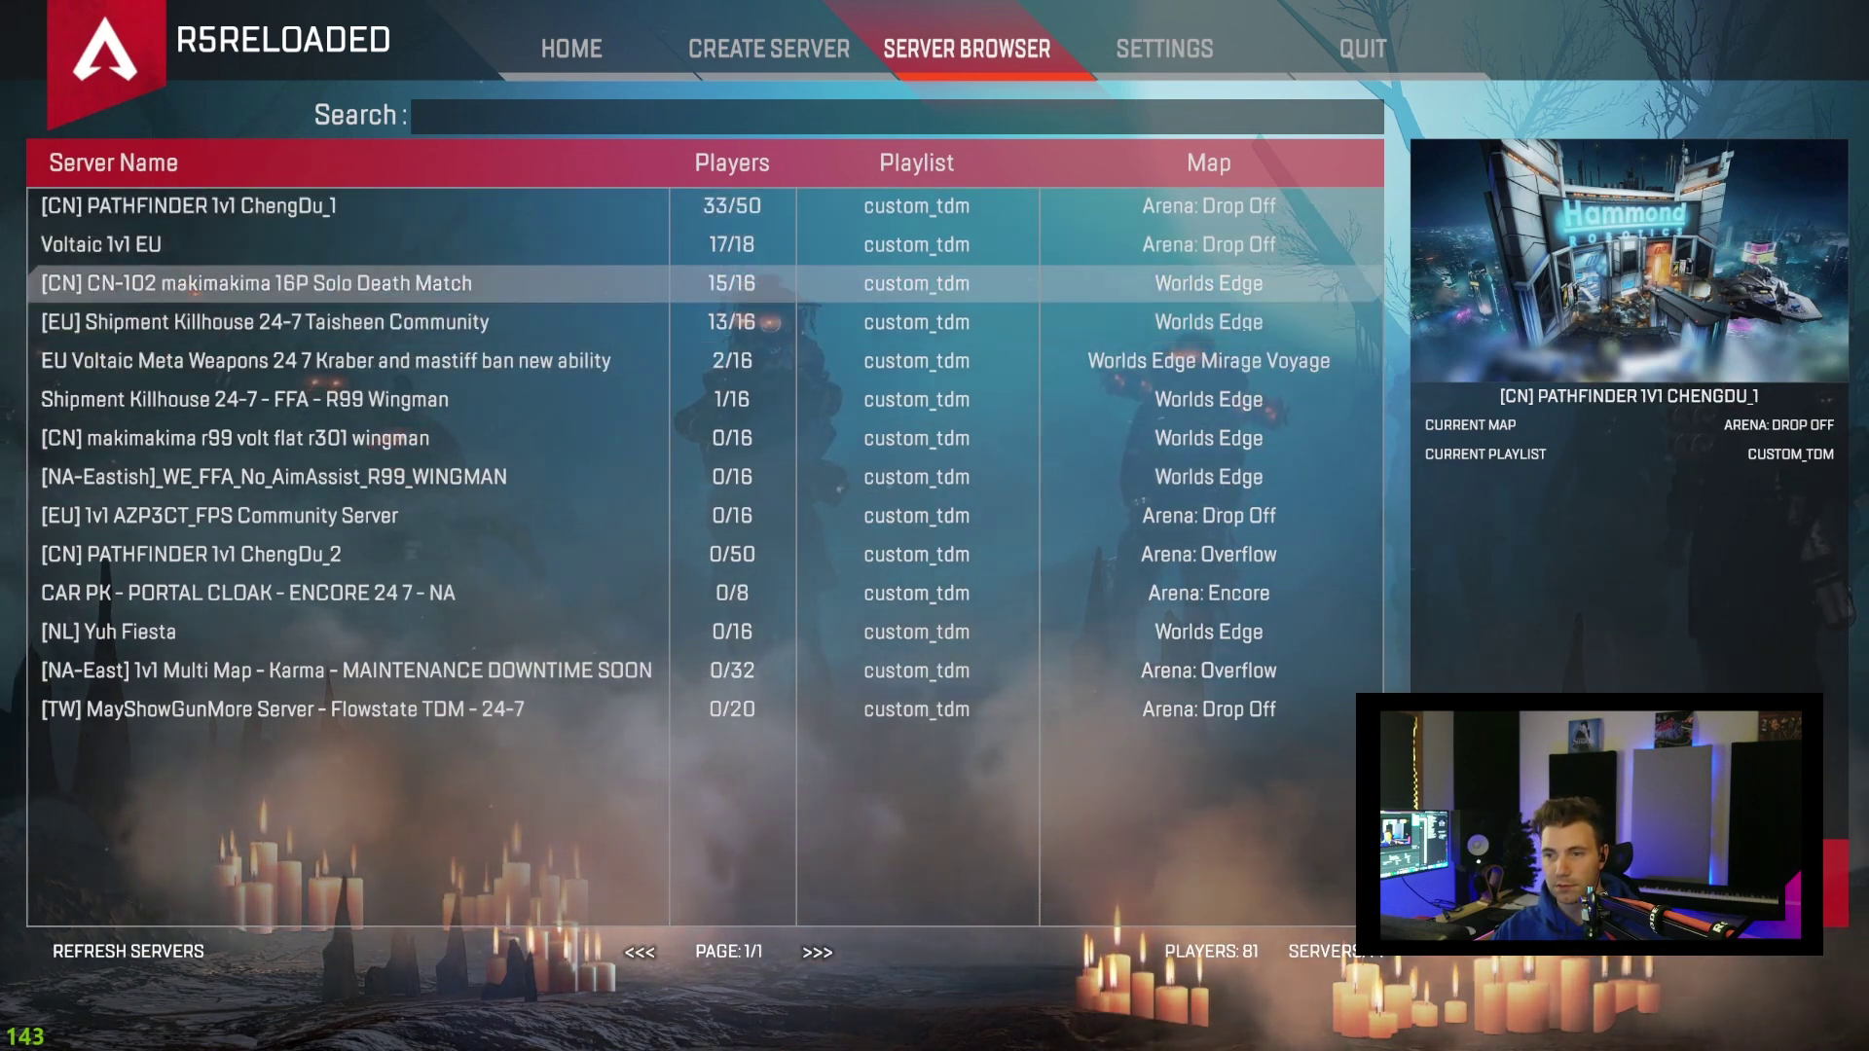
pyautogui.click(351, 399)
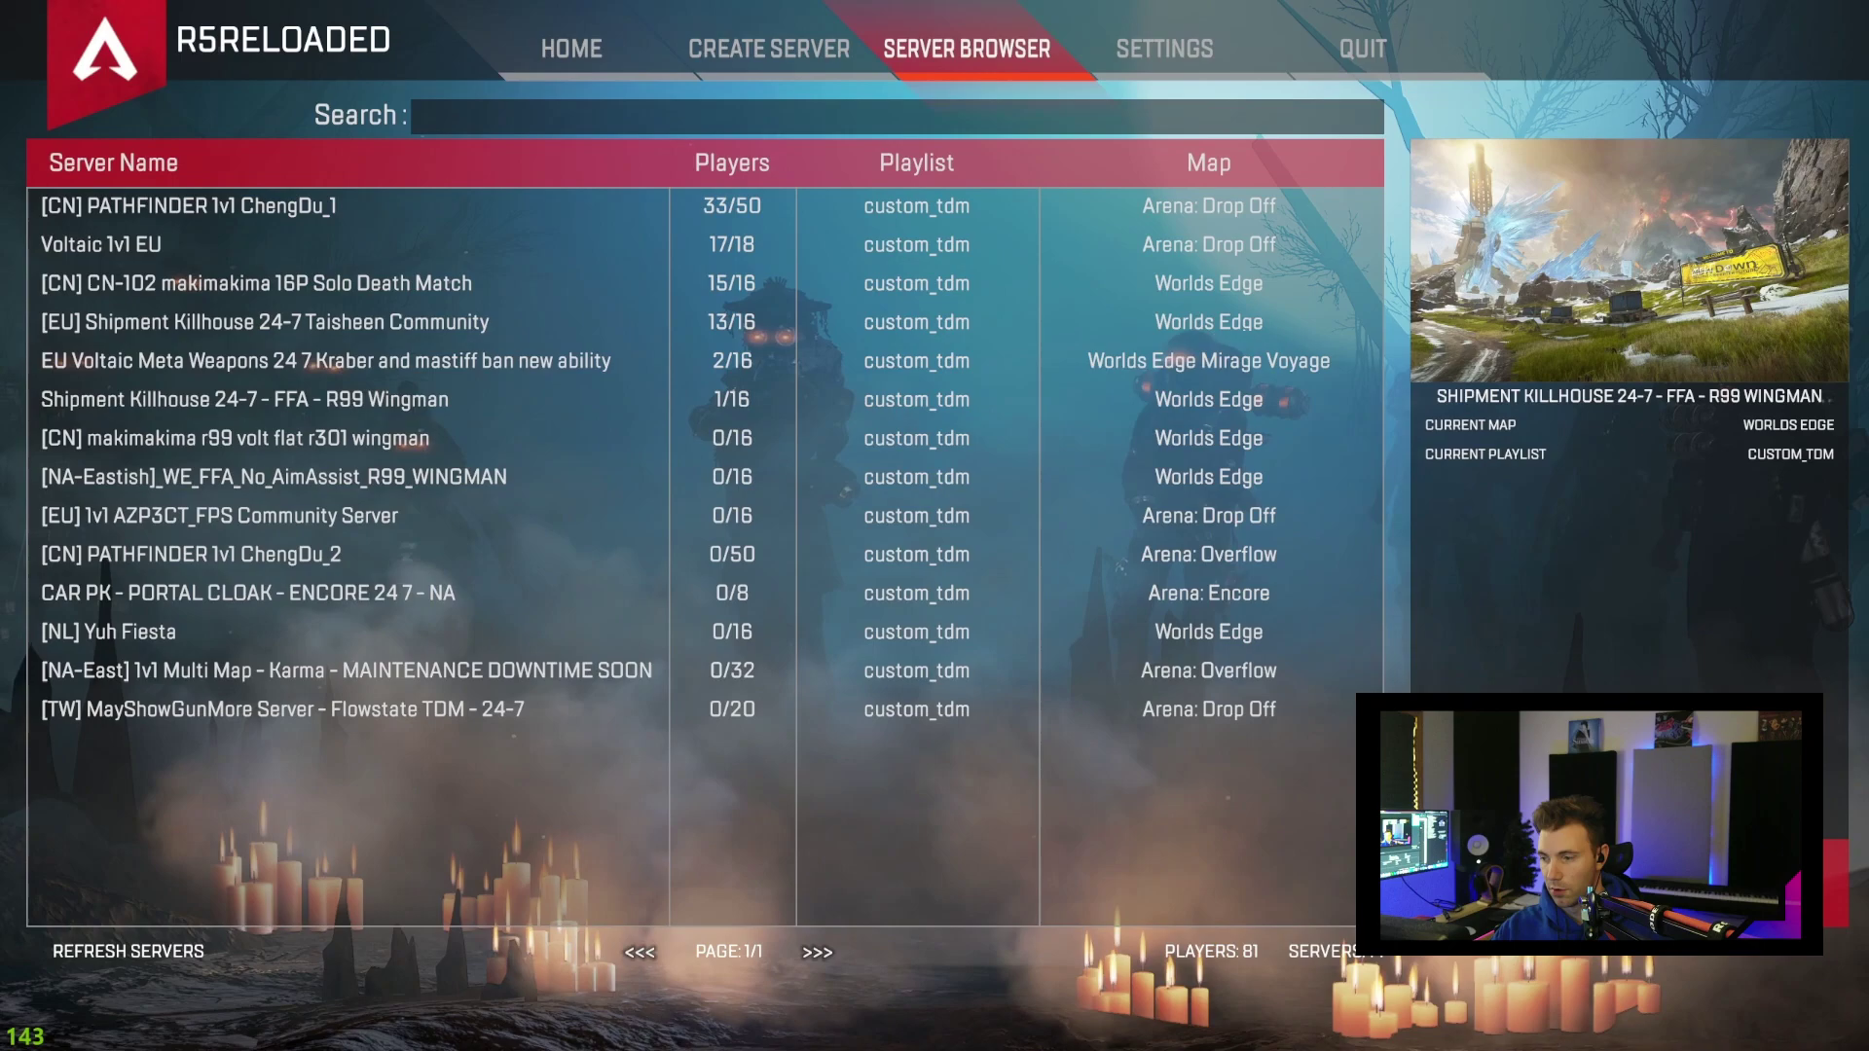
pyautogui.click(1629, 882)
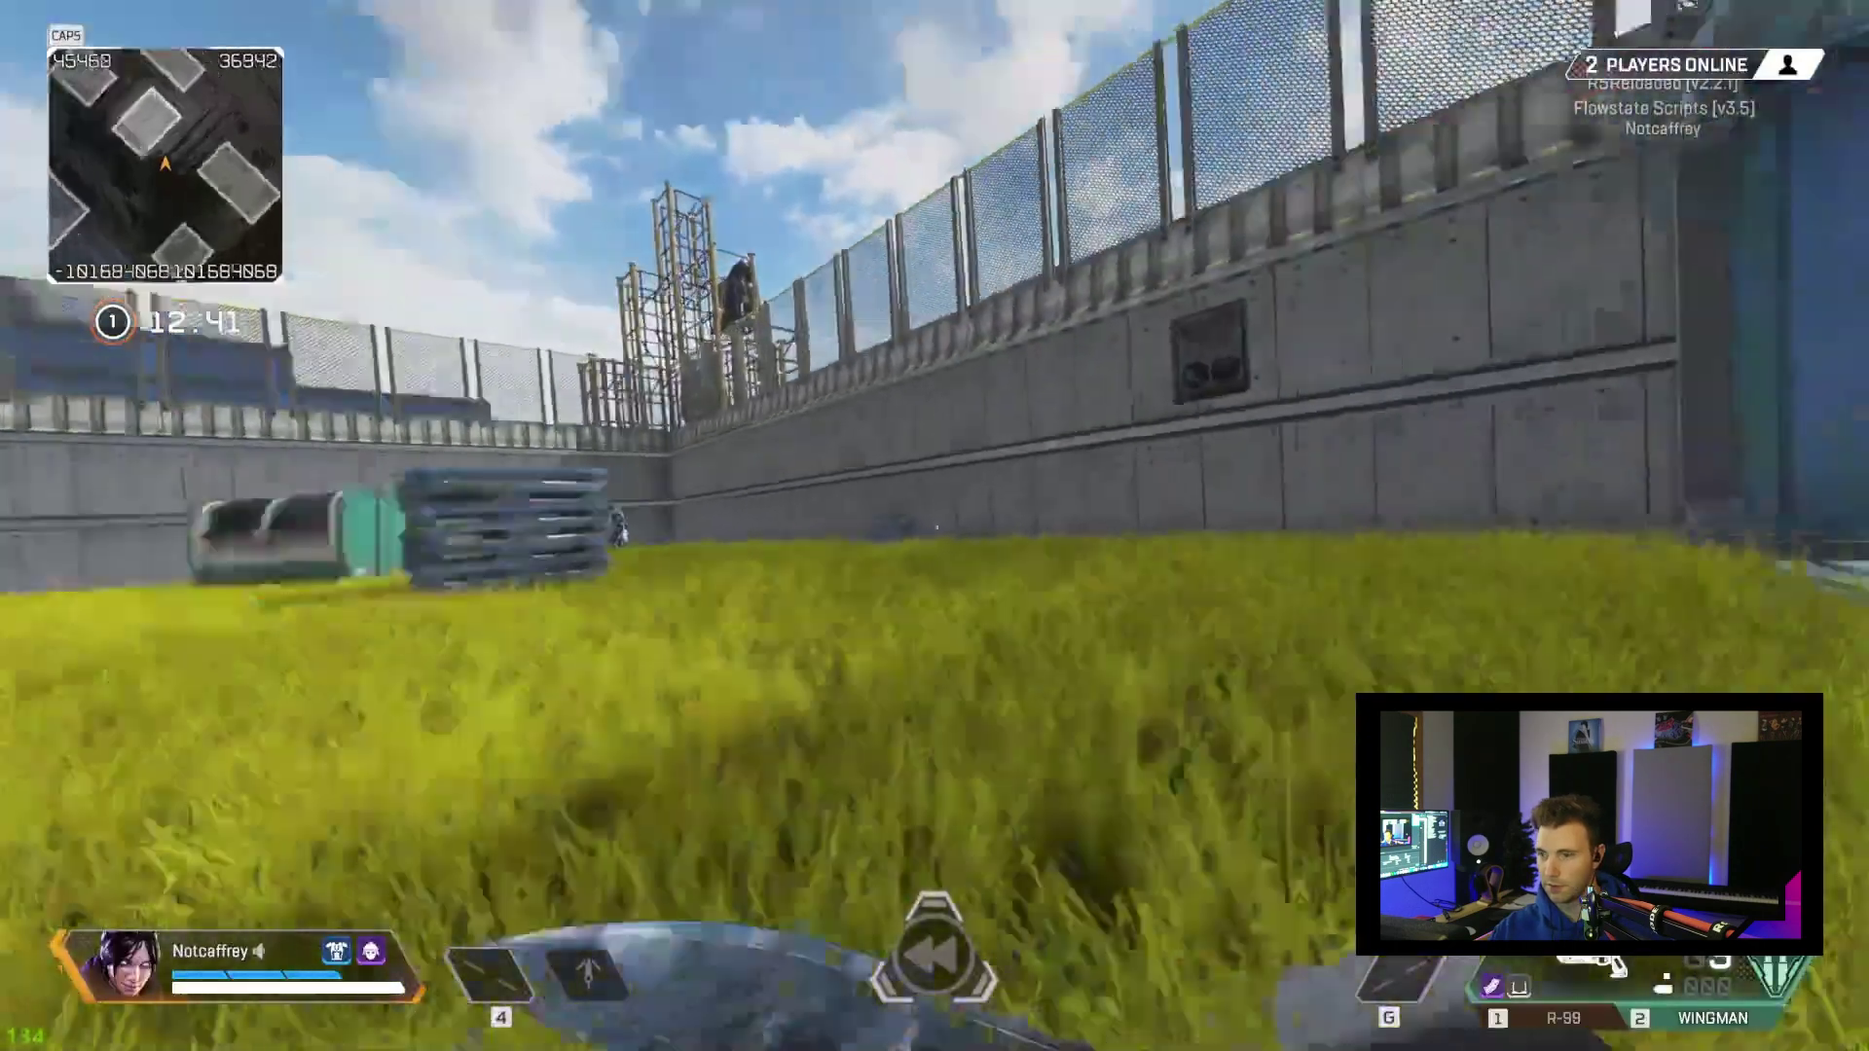
# - Equip the R-99 and approach the other player in the corner of the arena, strafing from side to side
pyautogui.press('w')
pyautogui.press('1')
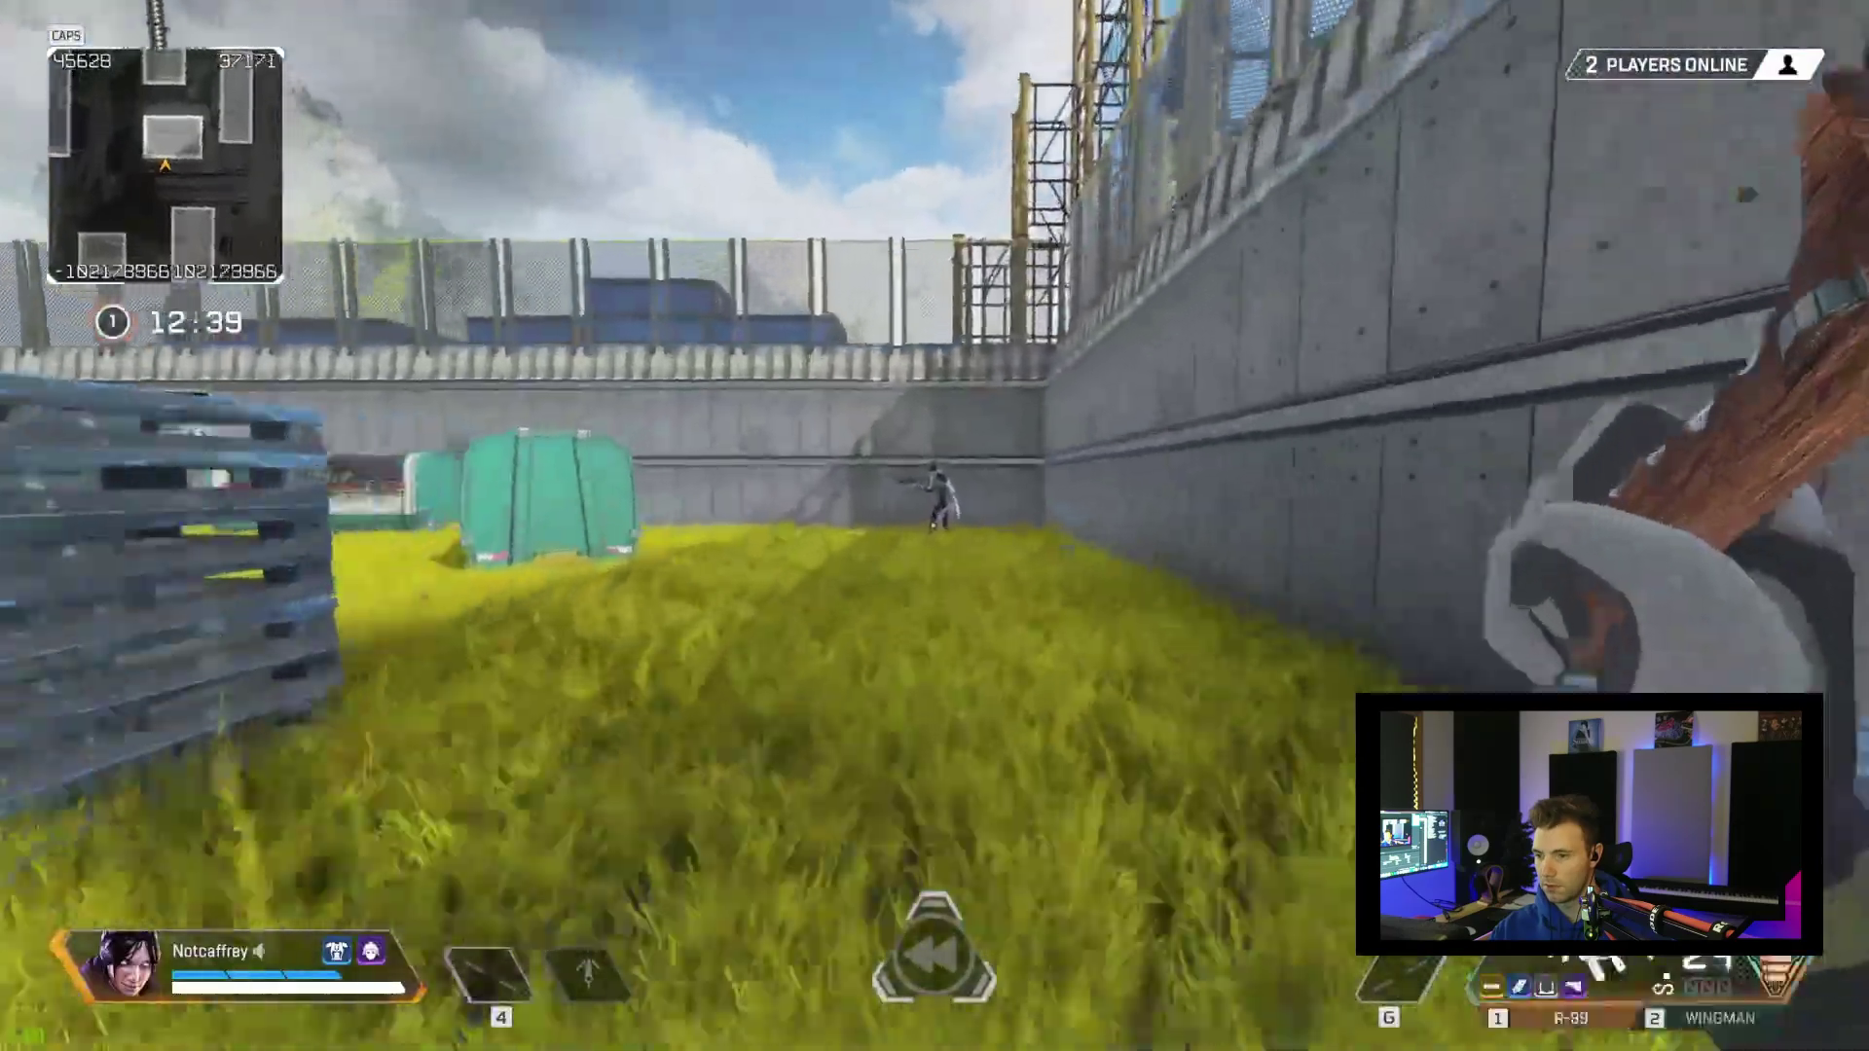
pyautogui.press('1')
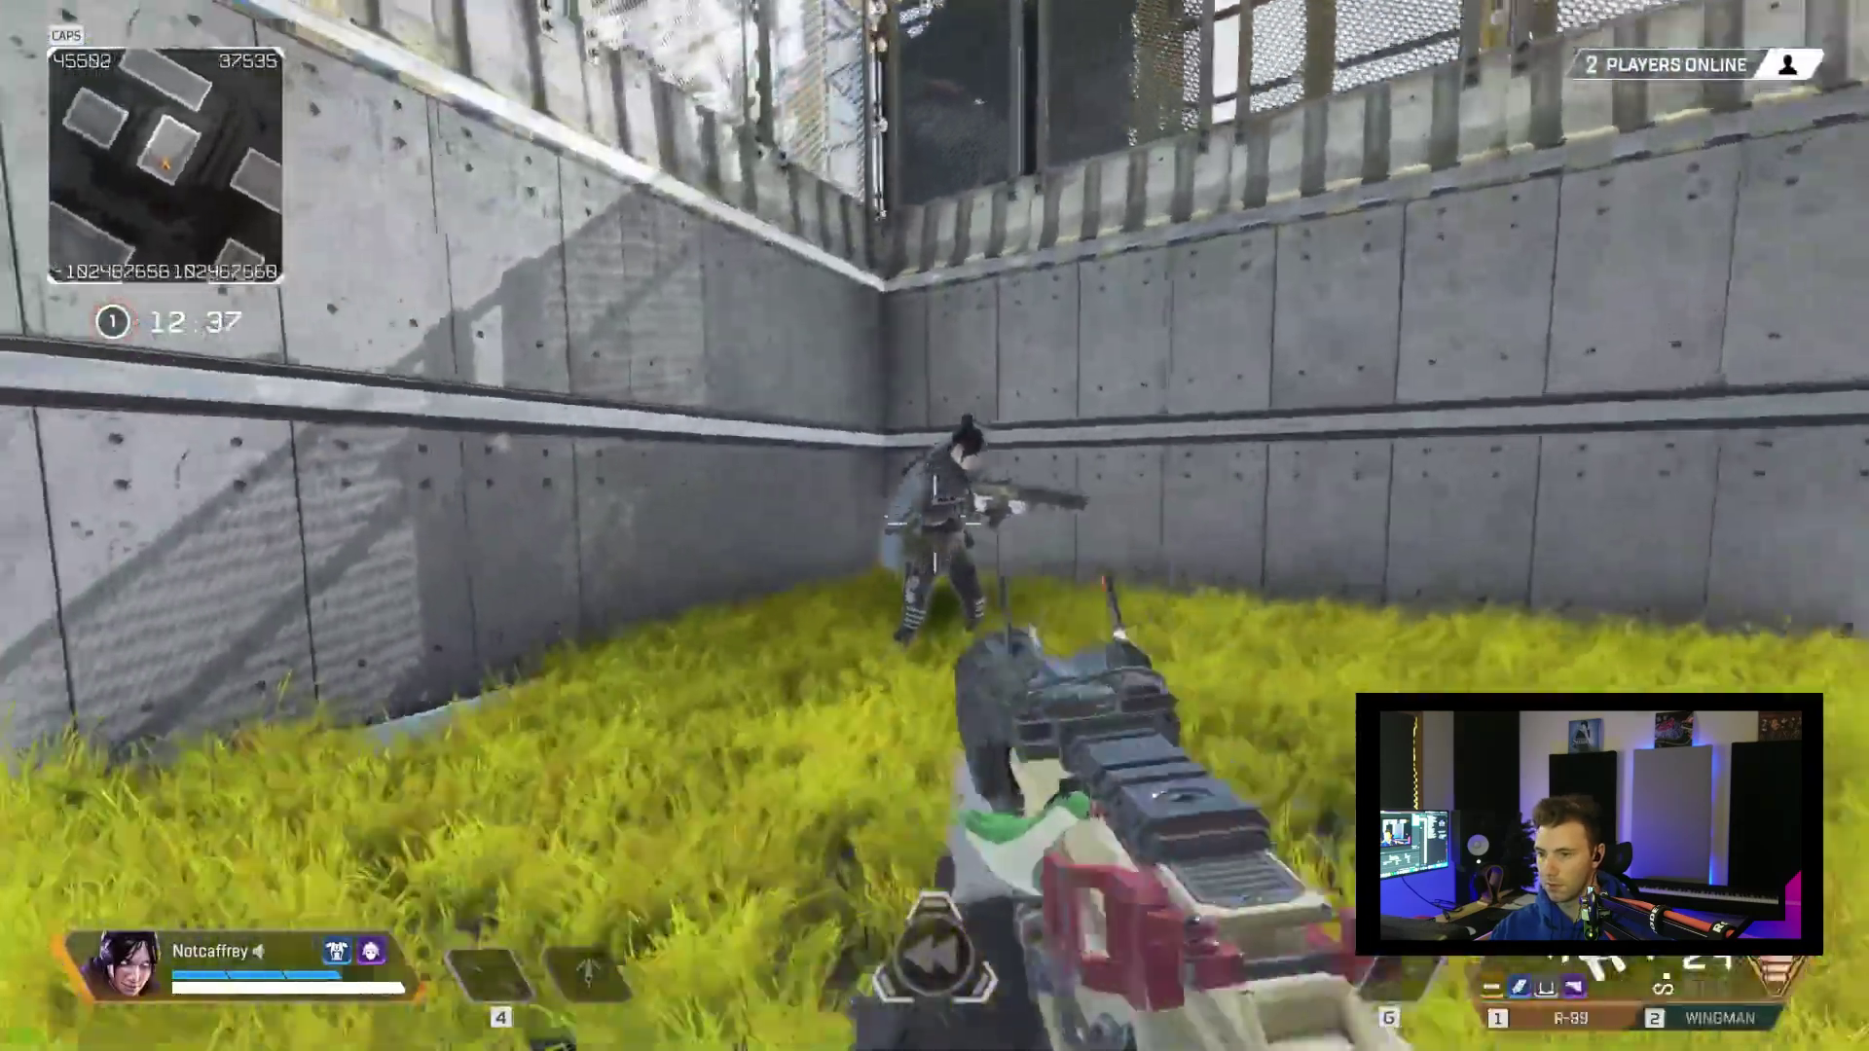
pyautogui.press('d')
pyautogui.press('a')
pyautogui.press('d')
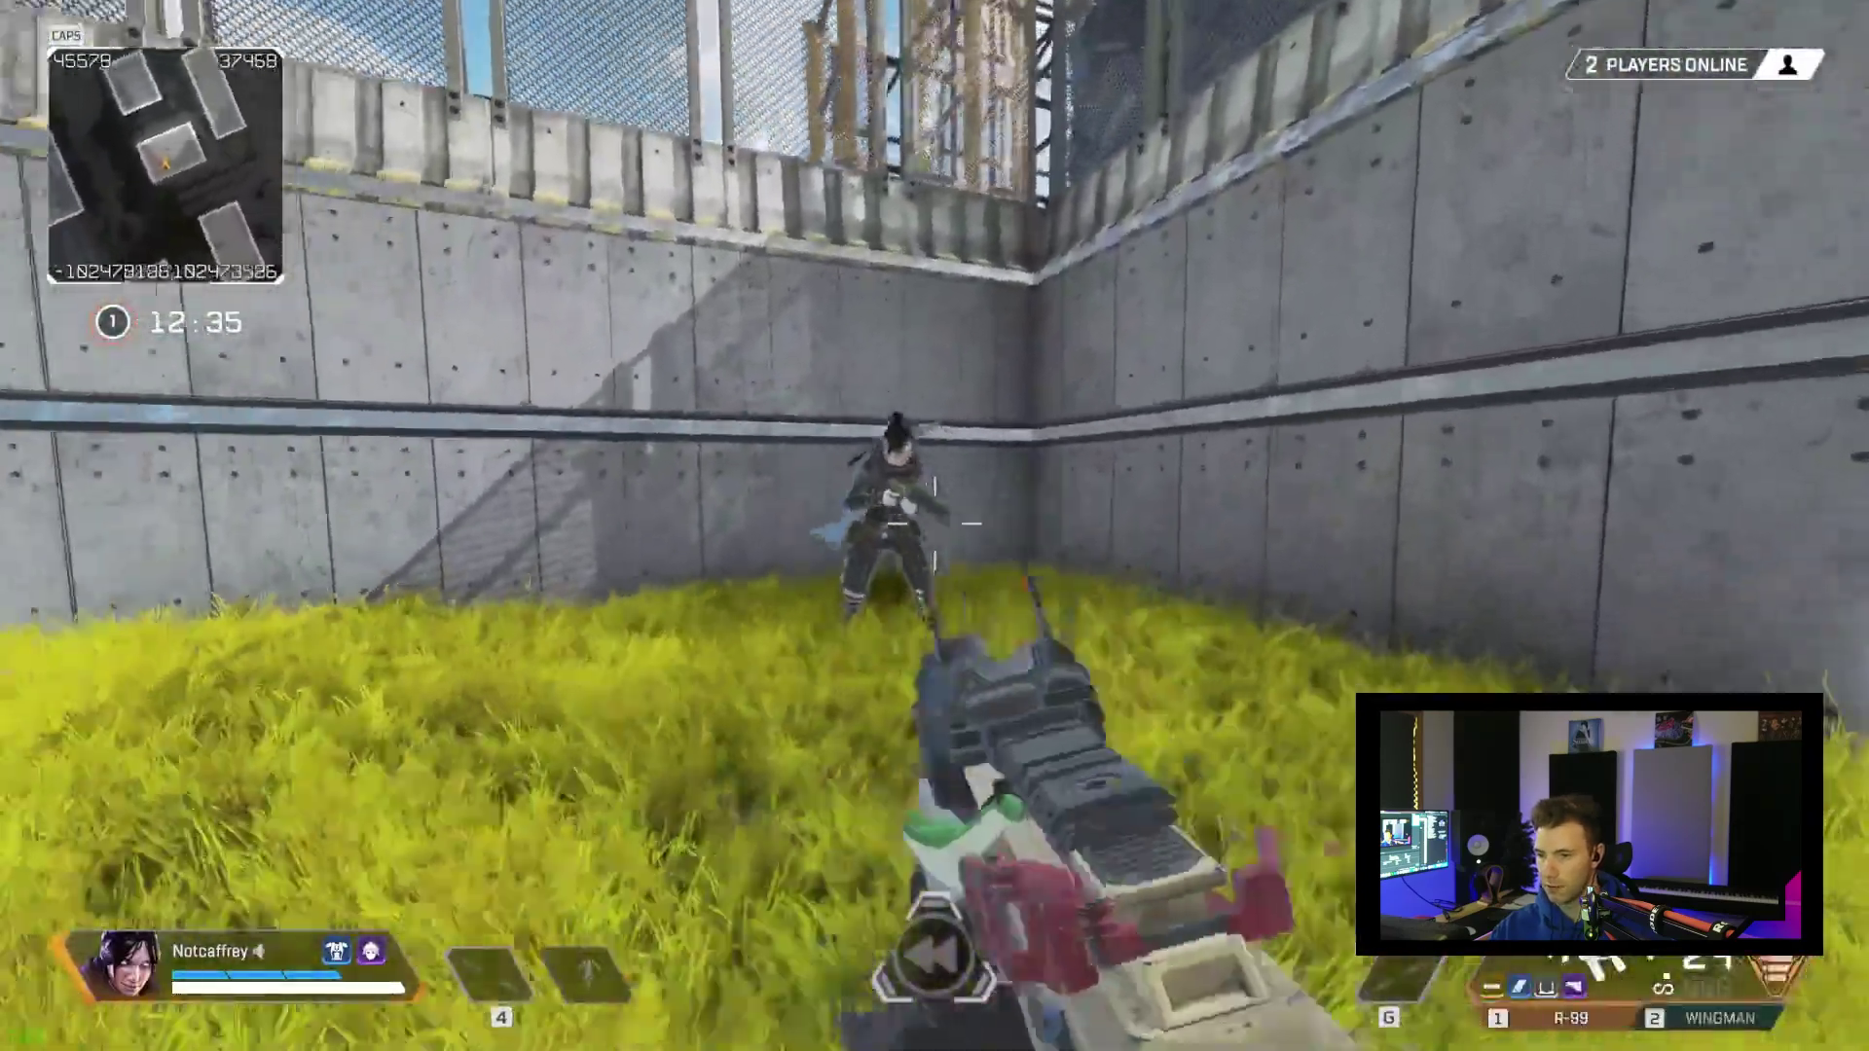
# - Send "yo", "i'm making an install guide for r5" and "say hello to youtube haha" in the chat, moving around near the other player
pyautogui.write('yo')
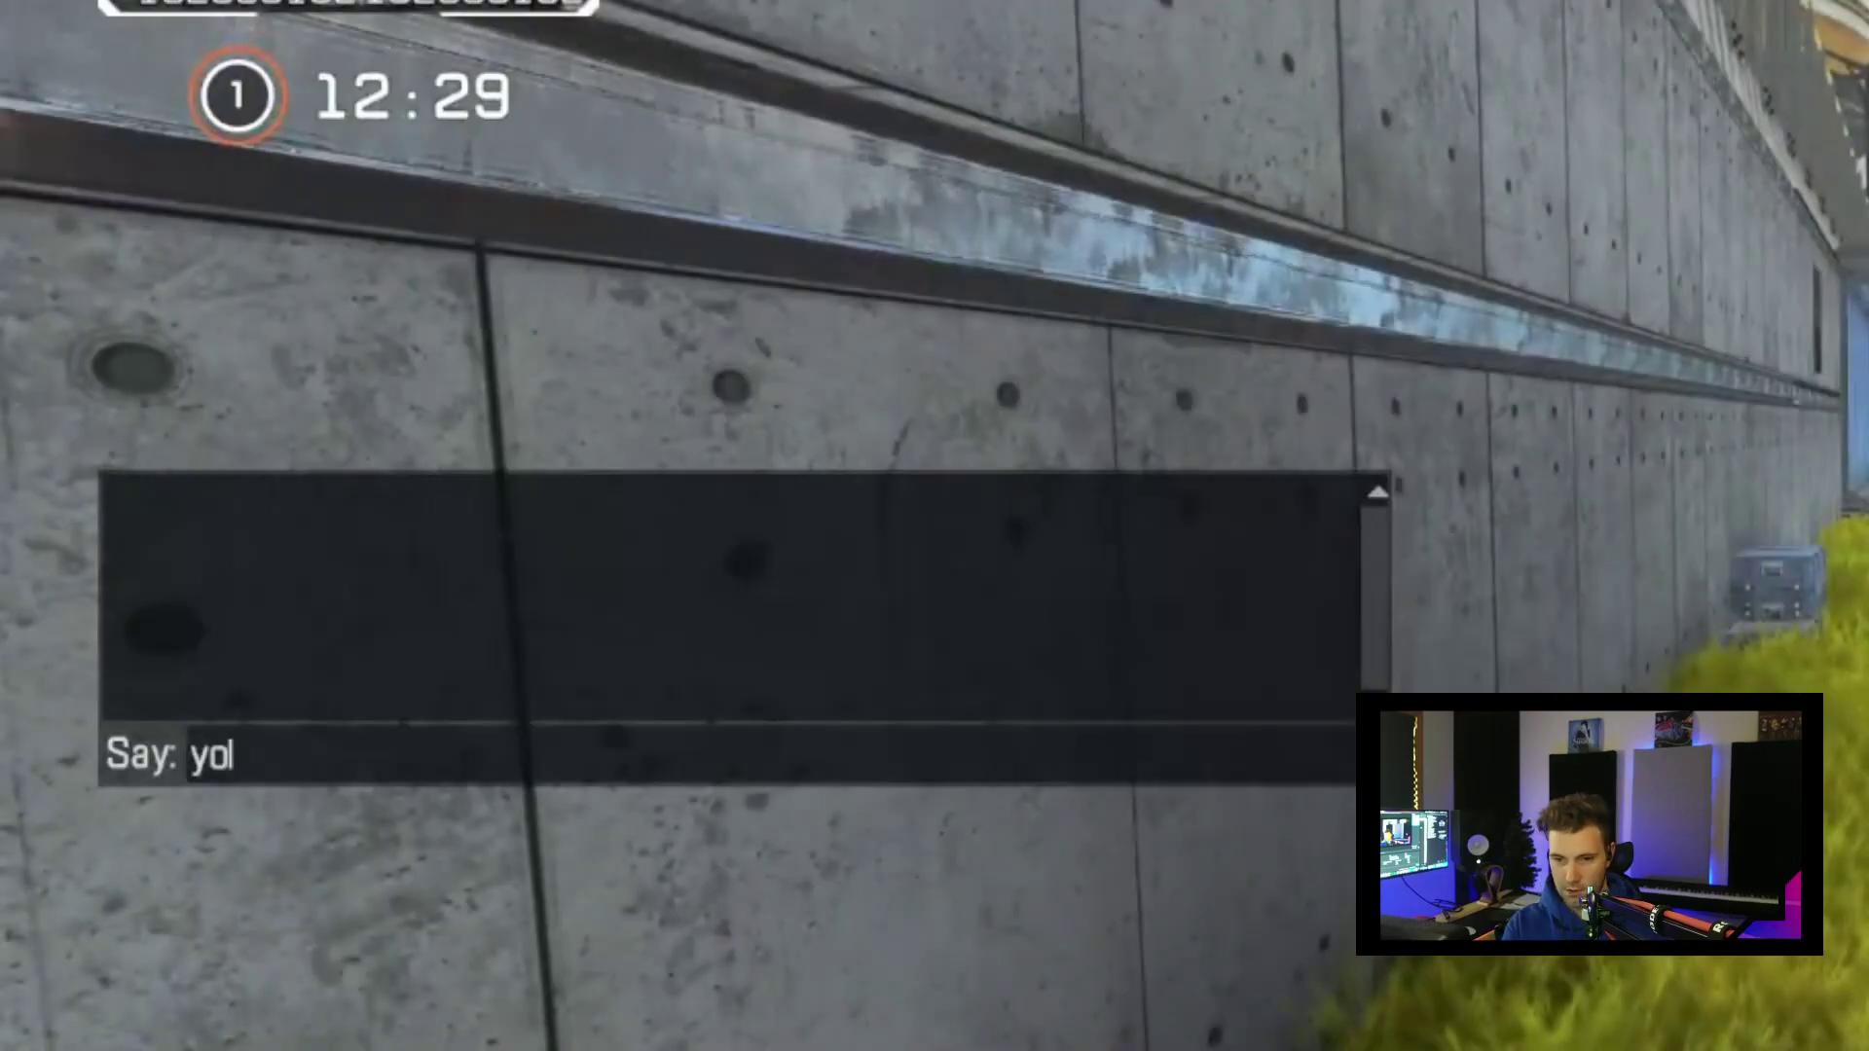
pyautogui.press('Return')
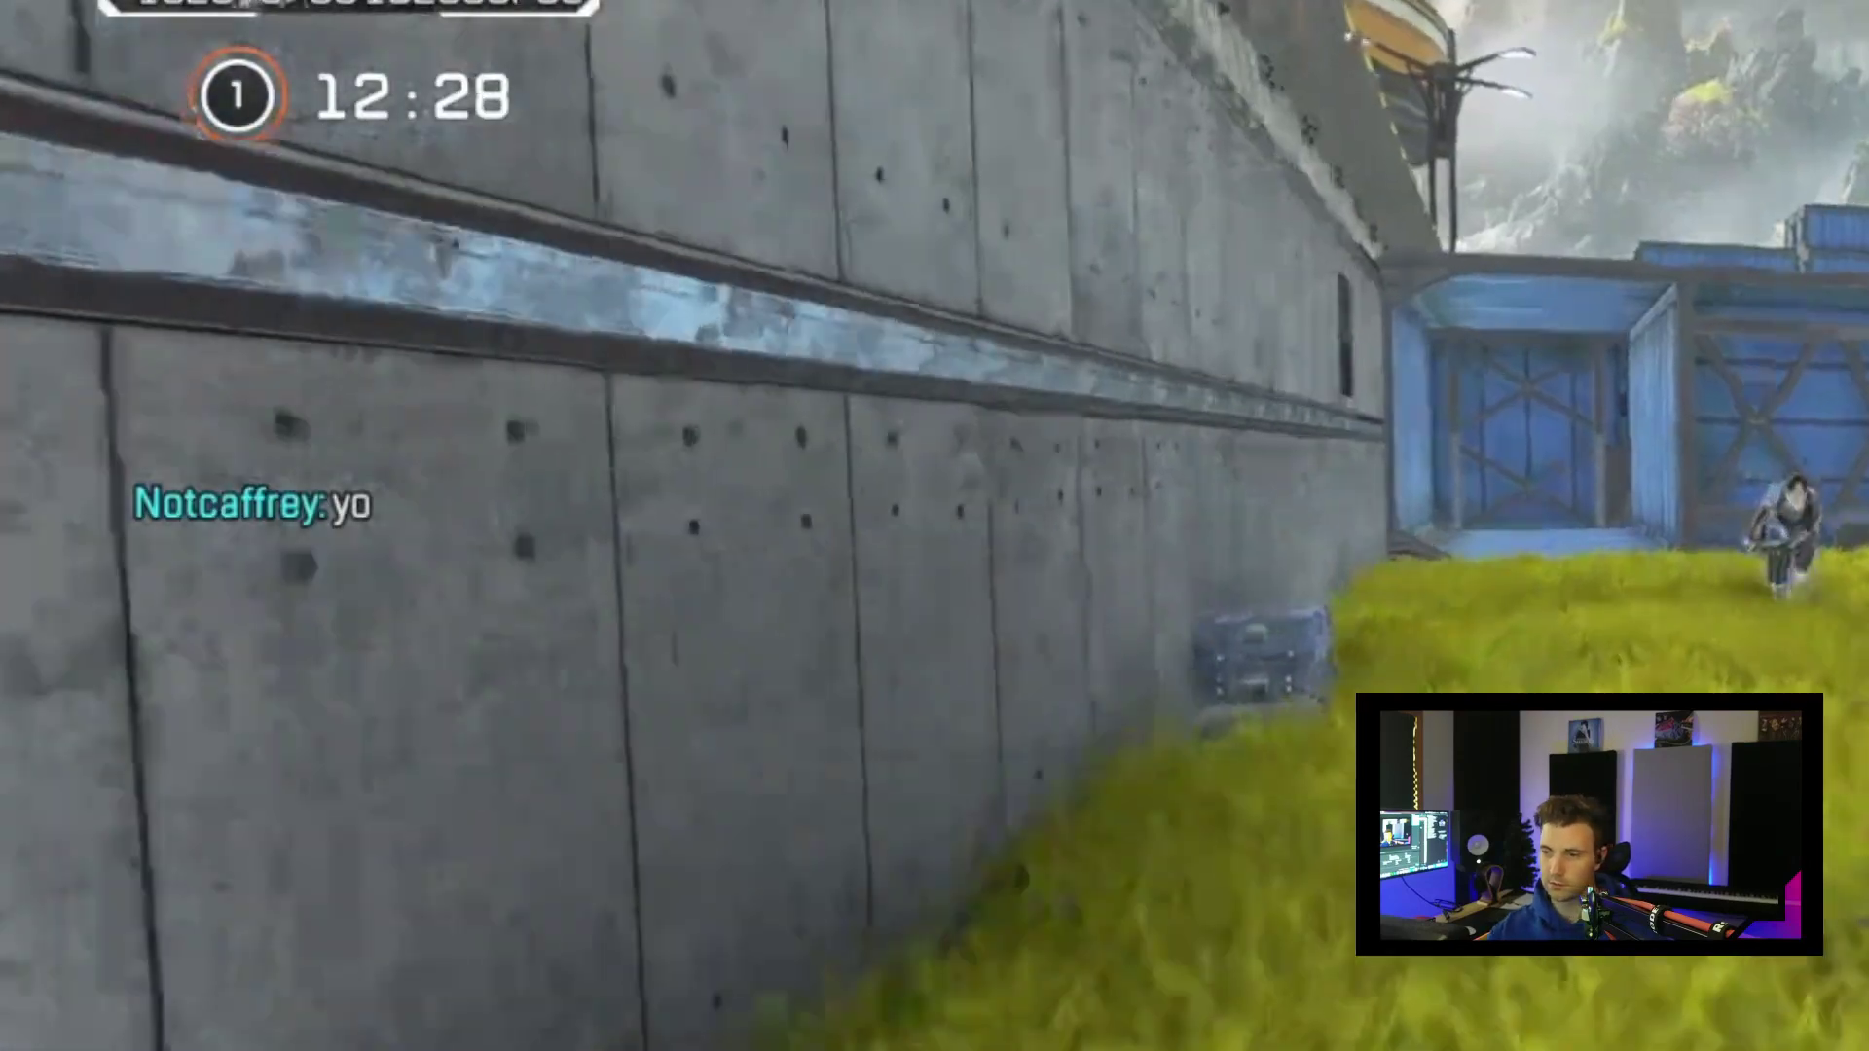
pyautogui.press('w')
pyautogui.press('s')
pyautogui.press('w')
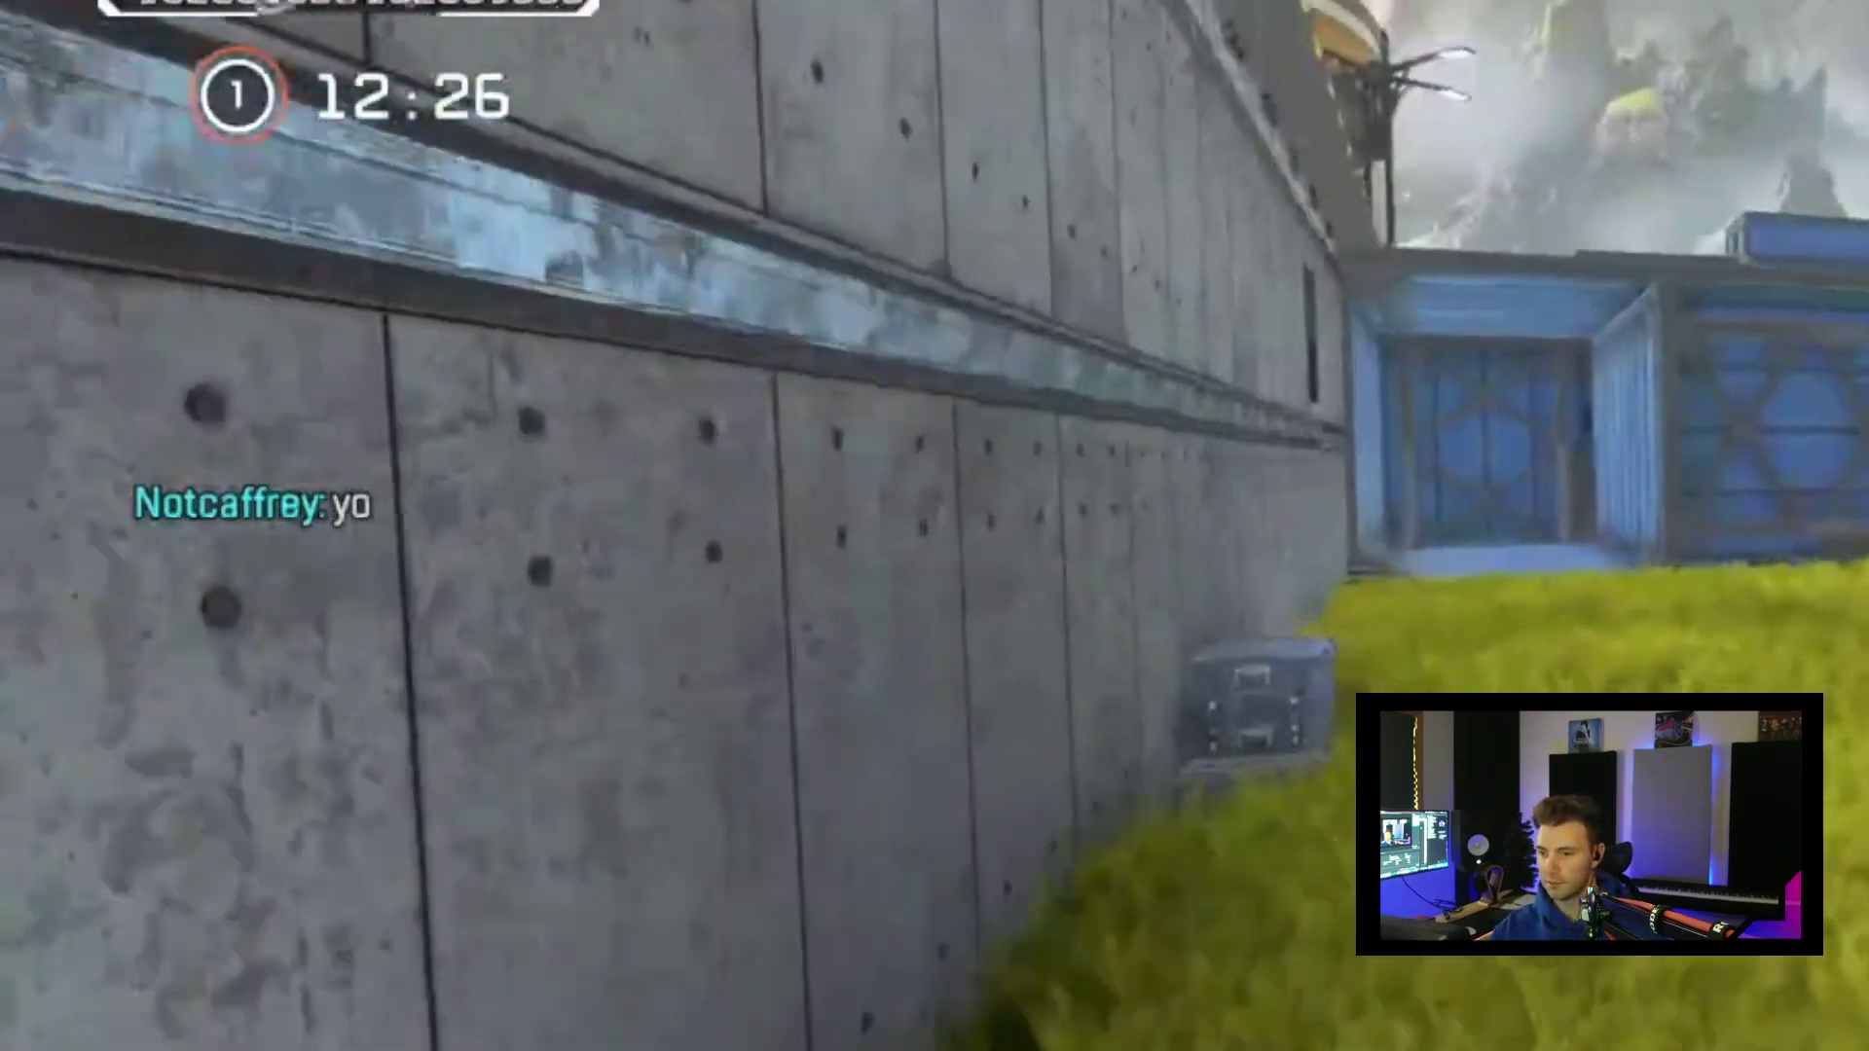
pyautogui.press('d')
pyautogui.press('a')
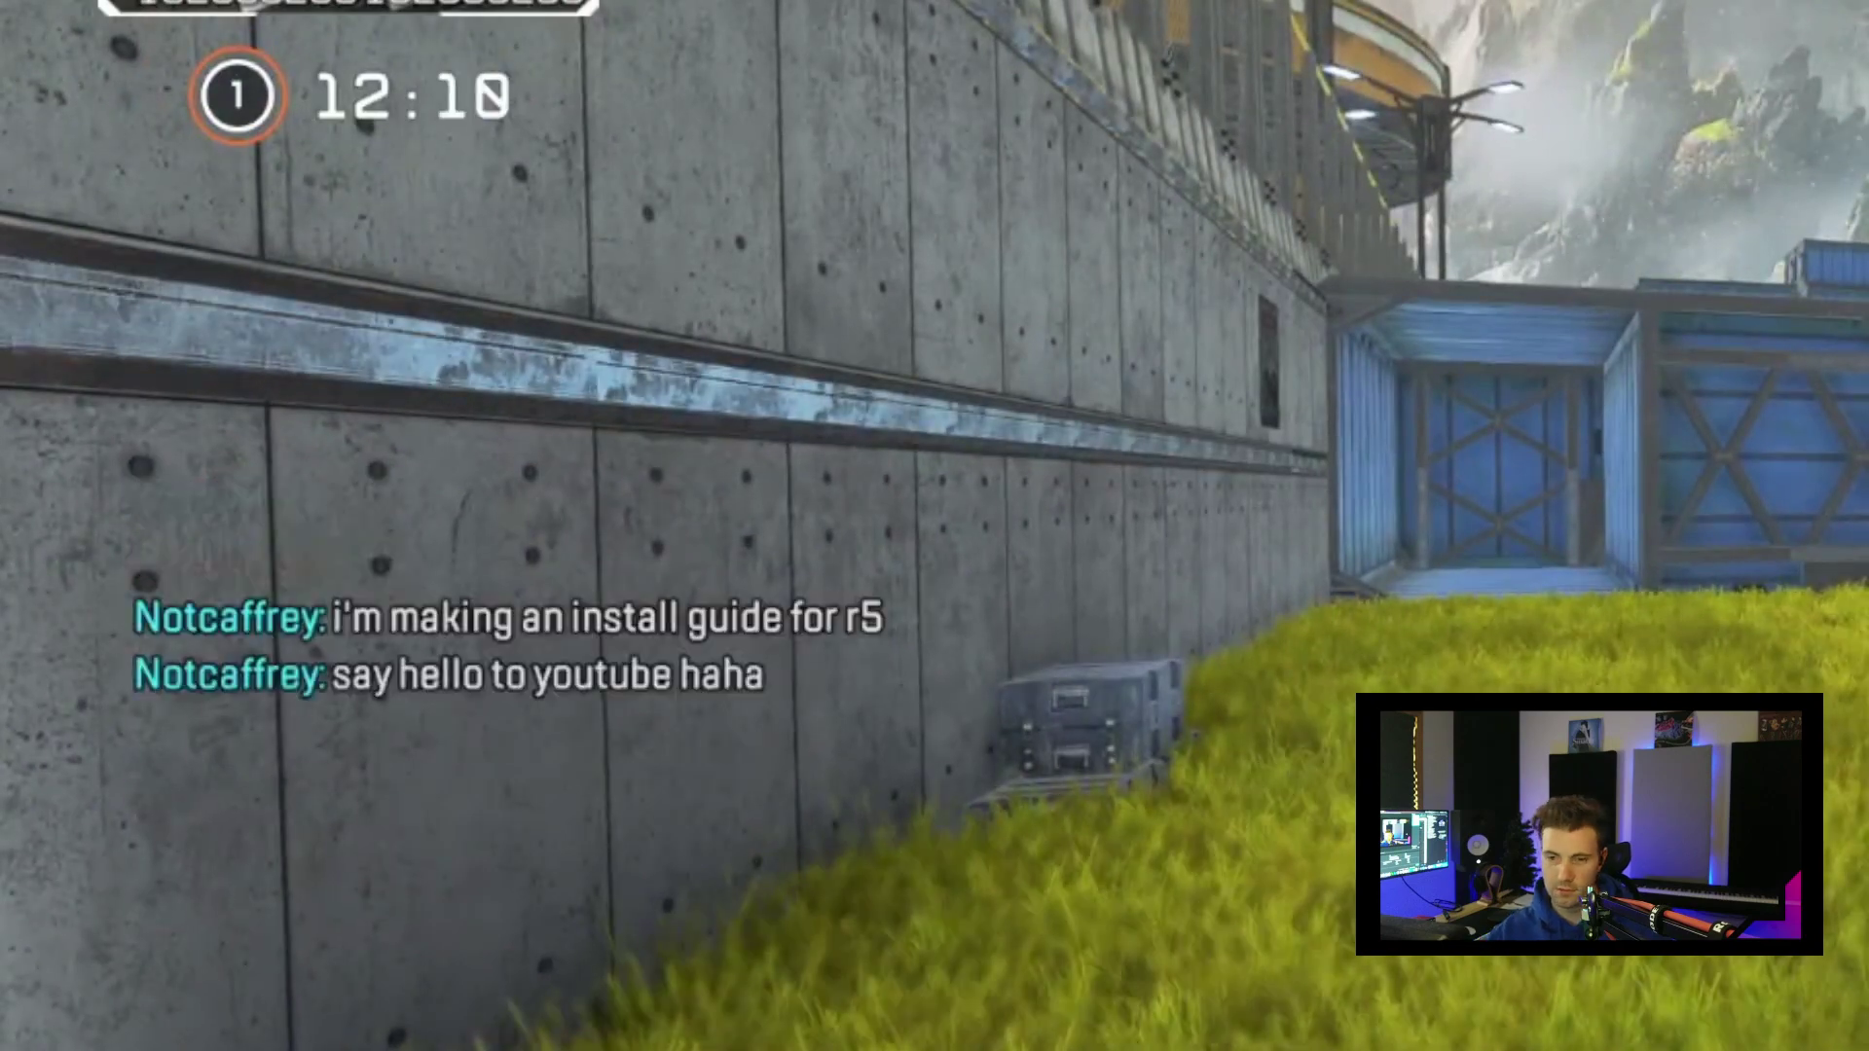
pyautogui.press('w')
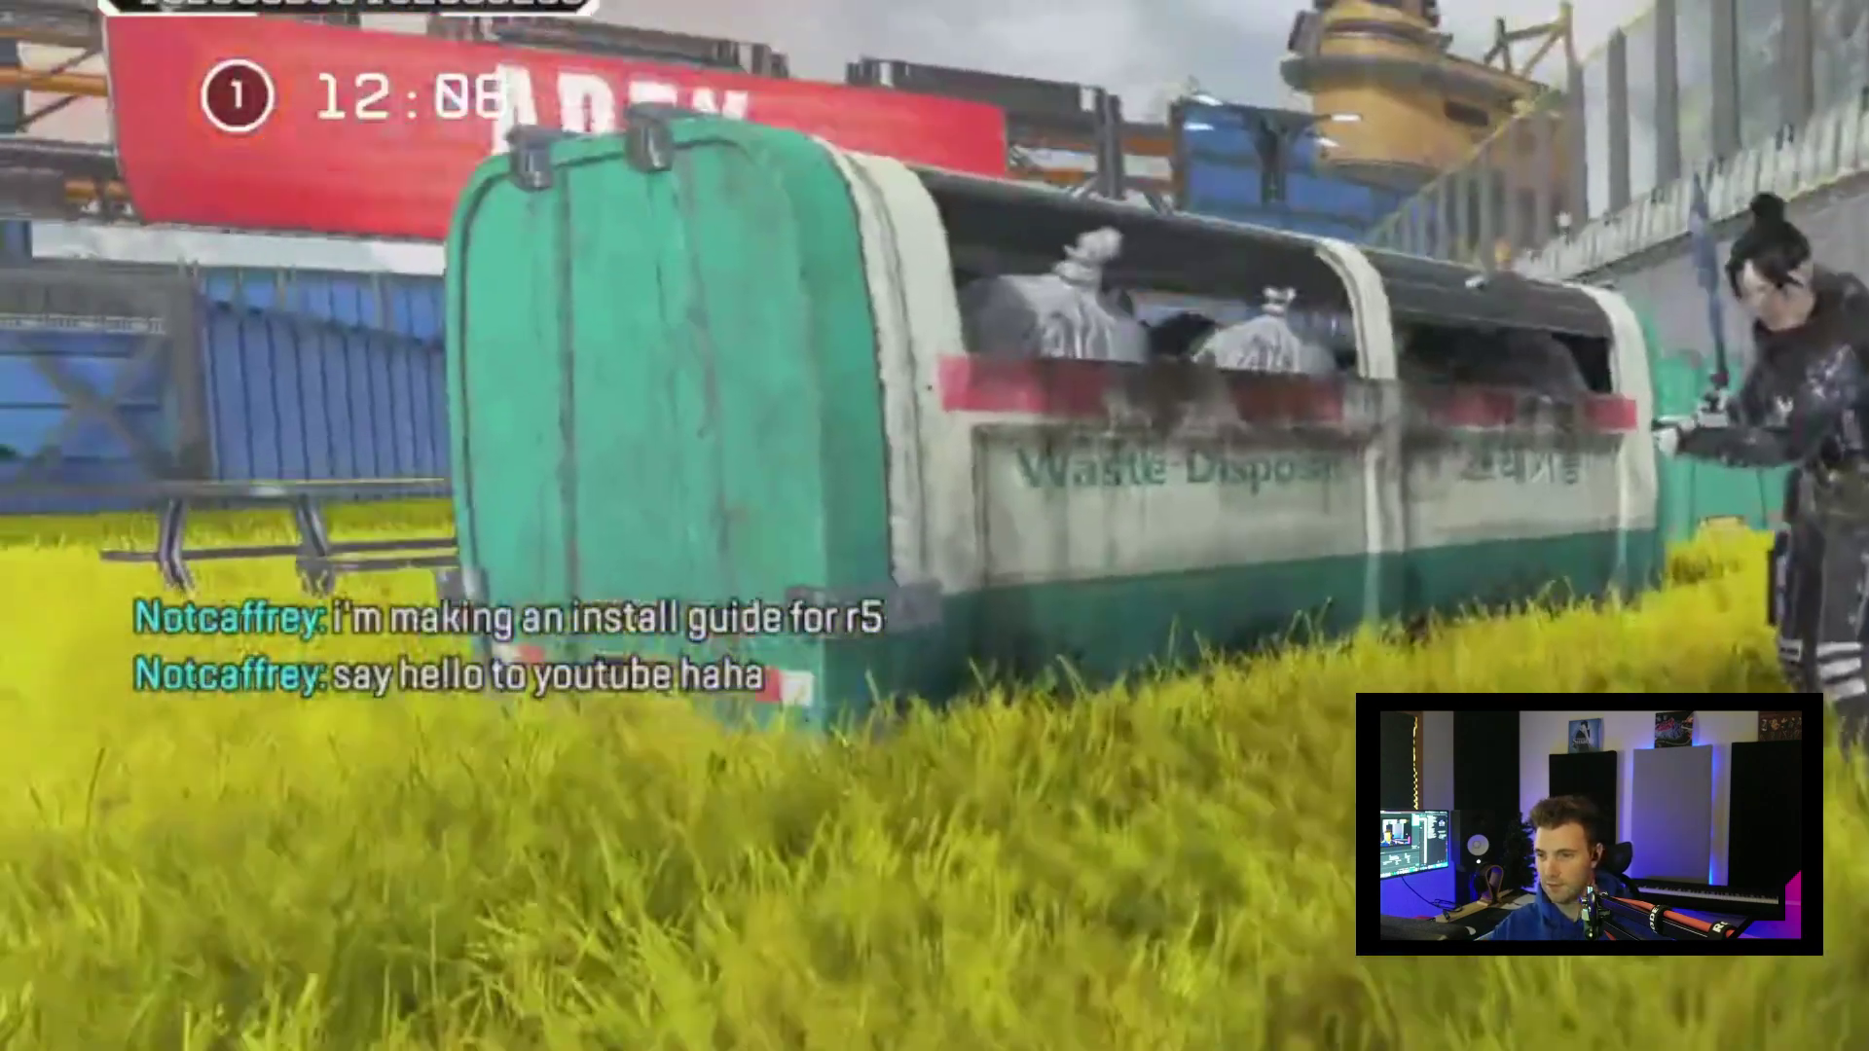
pyautogui.press('w')
pyautogui.press('a')
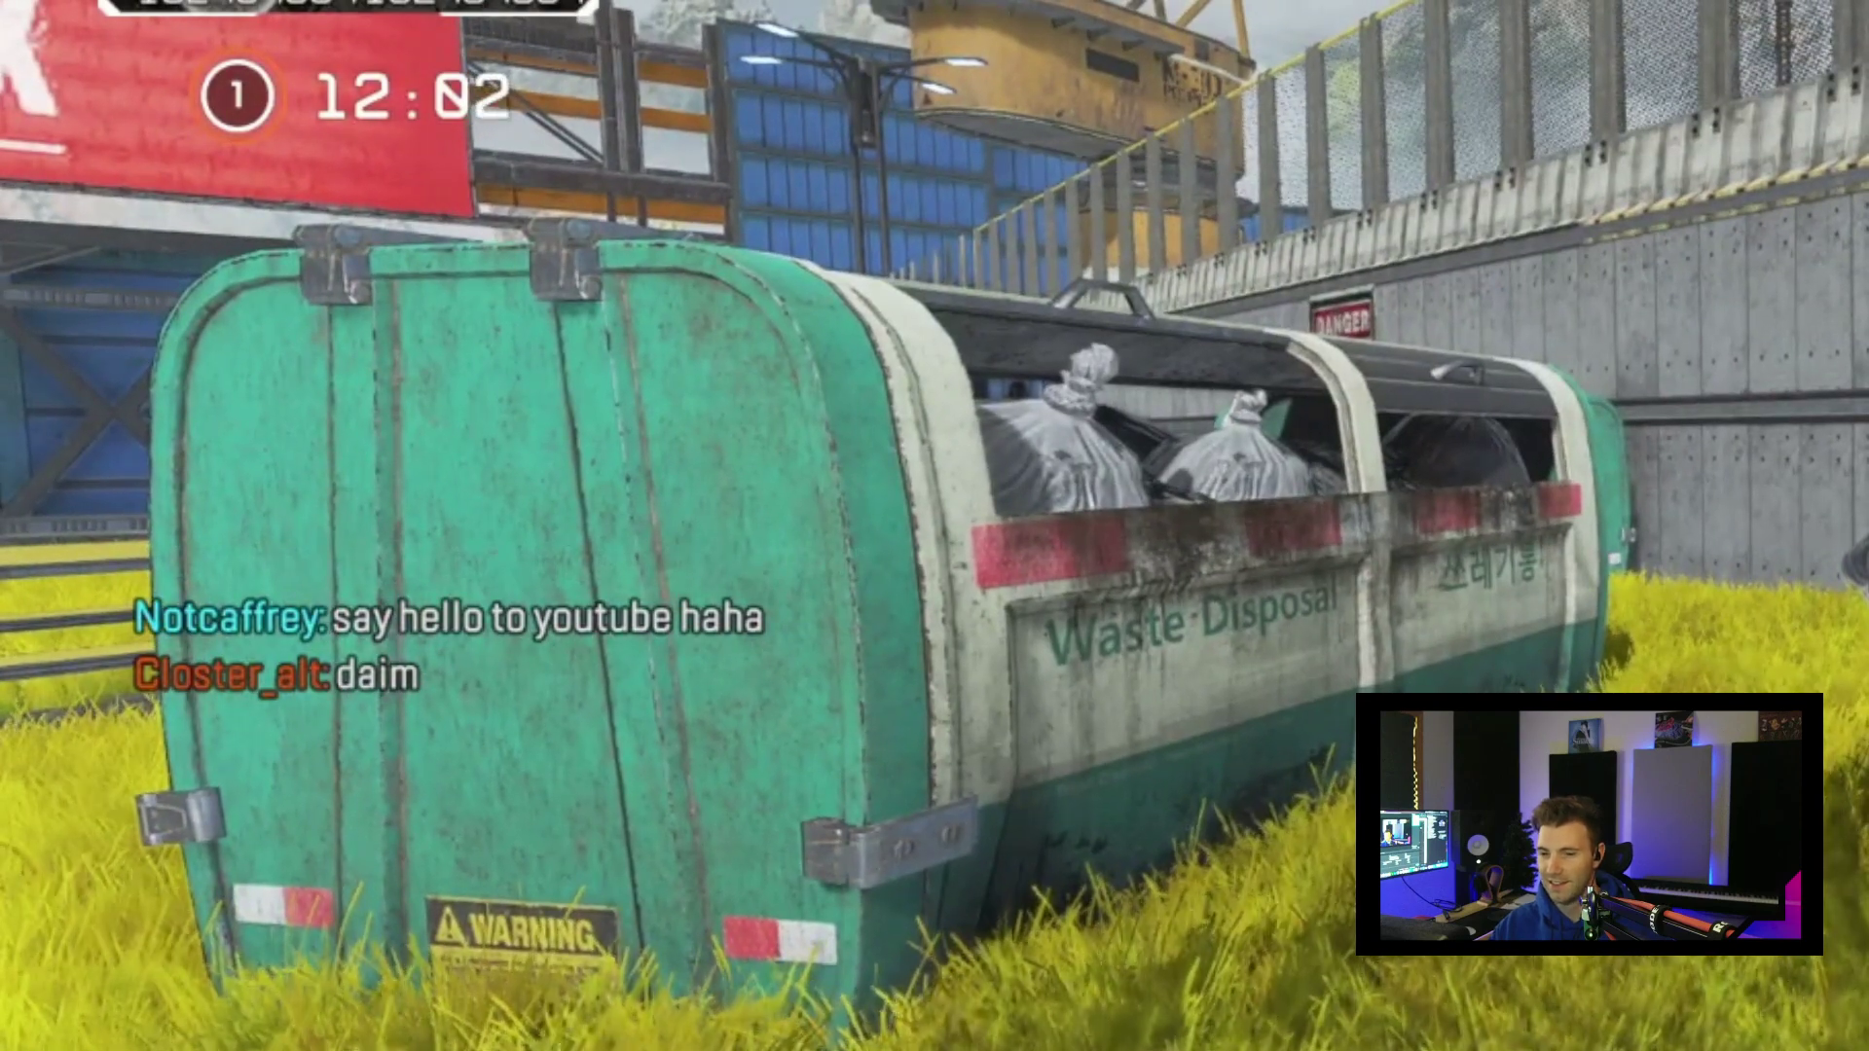
pyautogui.press('ctrl')
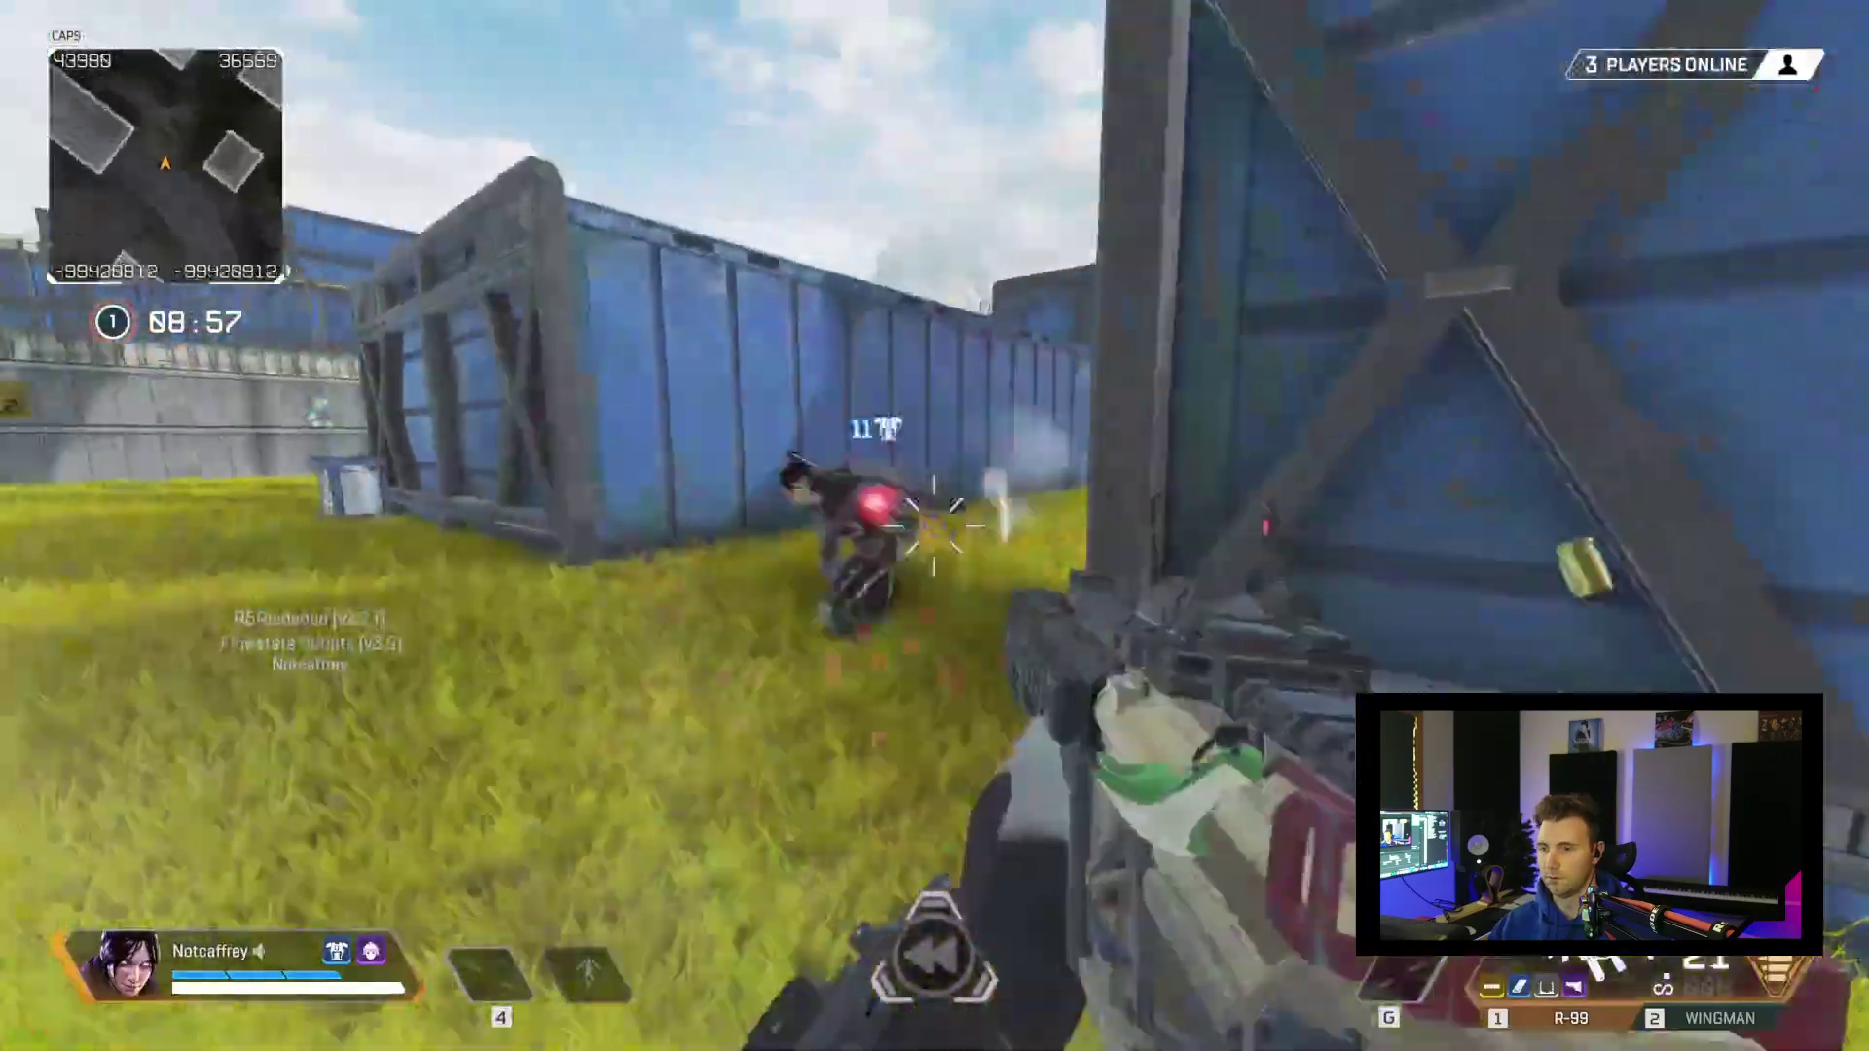
# - Switch to the Wingman and shoot at the opponent between the blue containers while aiming down sights
pyautogui.press('2')
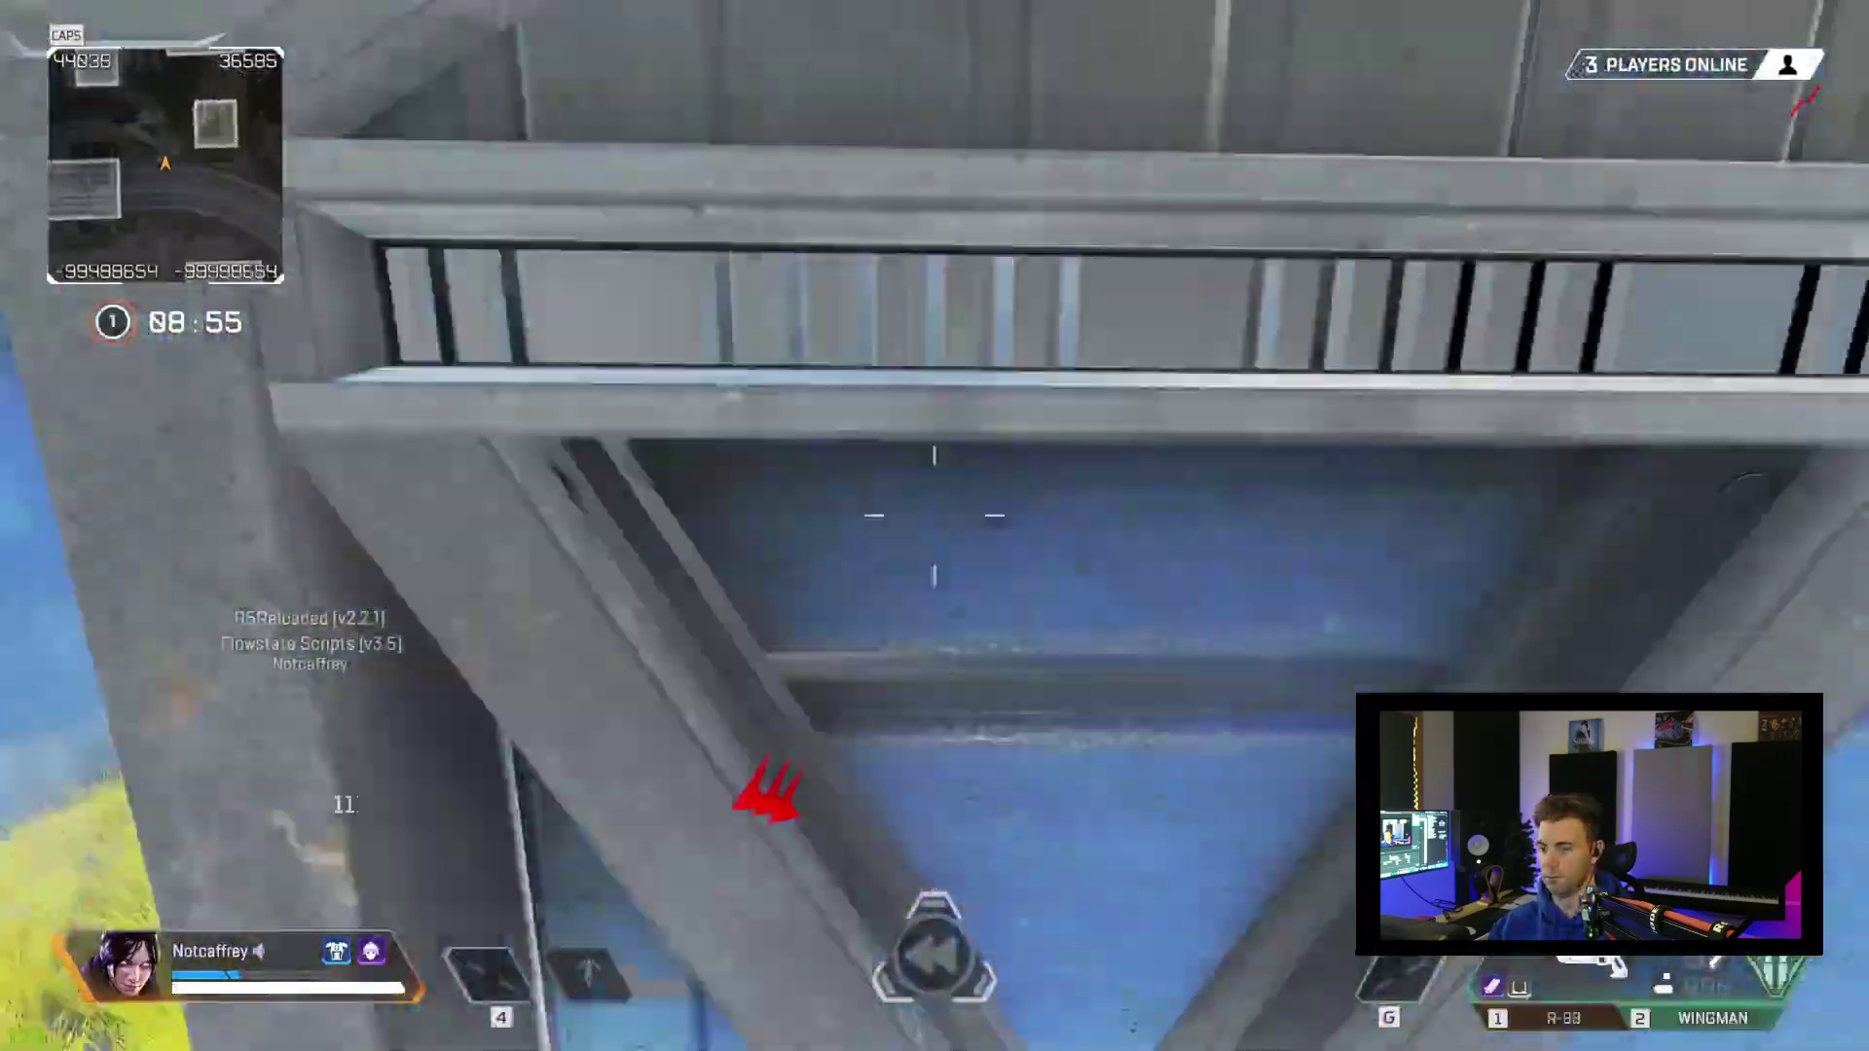
pyautogui.rightClick(935, 516)
pyautogui.click(935, 516)
pyautogui.rightClick(935, 516)
pyautogui.click(934, 516)
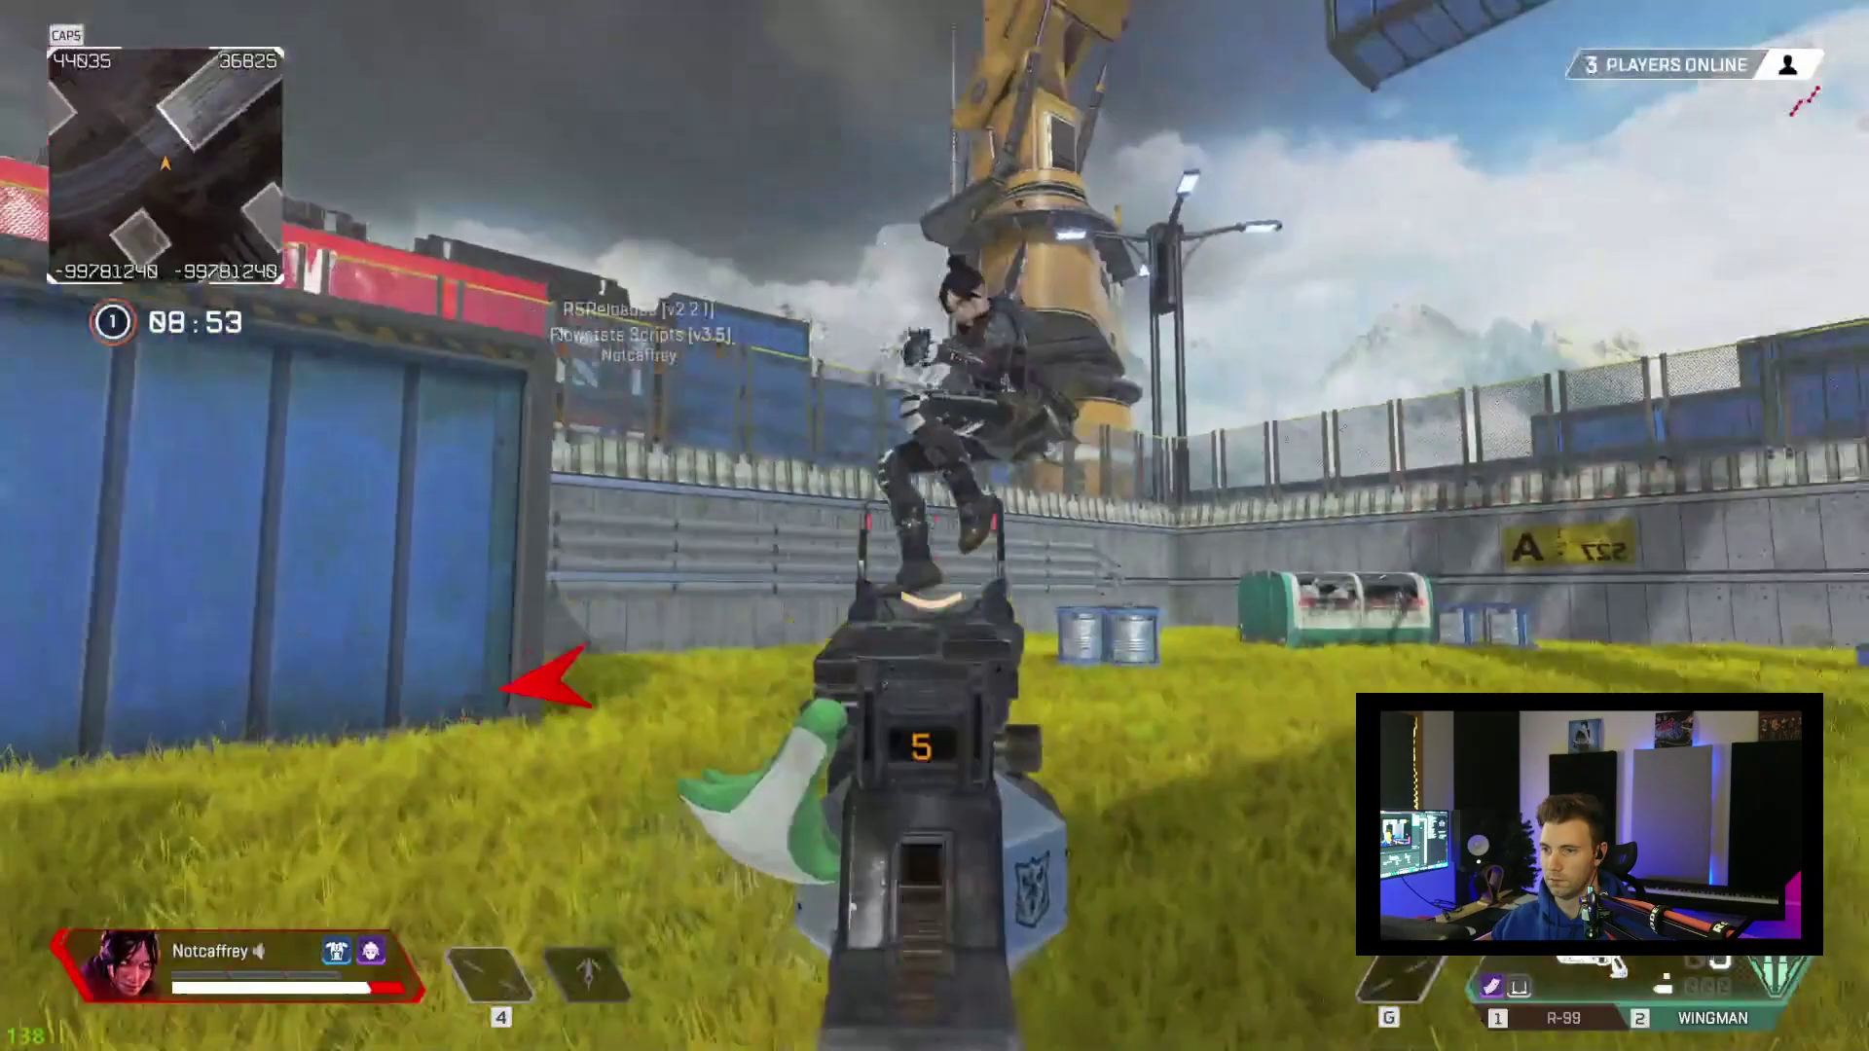
pyautogui.click(935, 521)
pyautogui.click(934, 521)
pyautogui.click(935, 520)
pyautogui.click(935, 521)
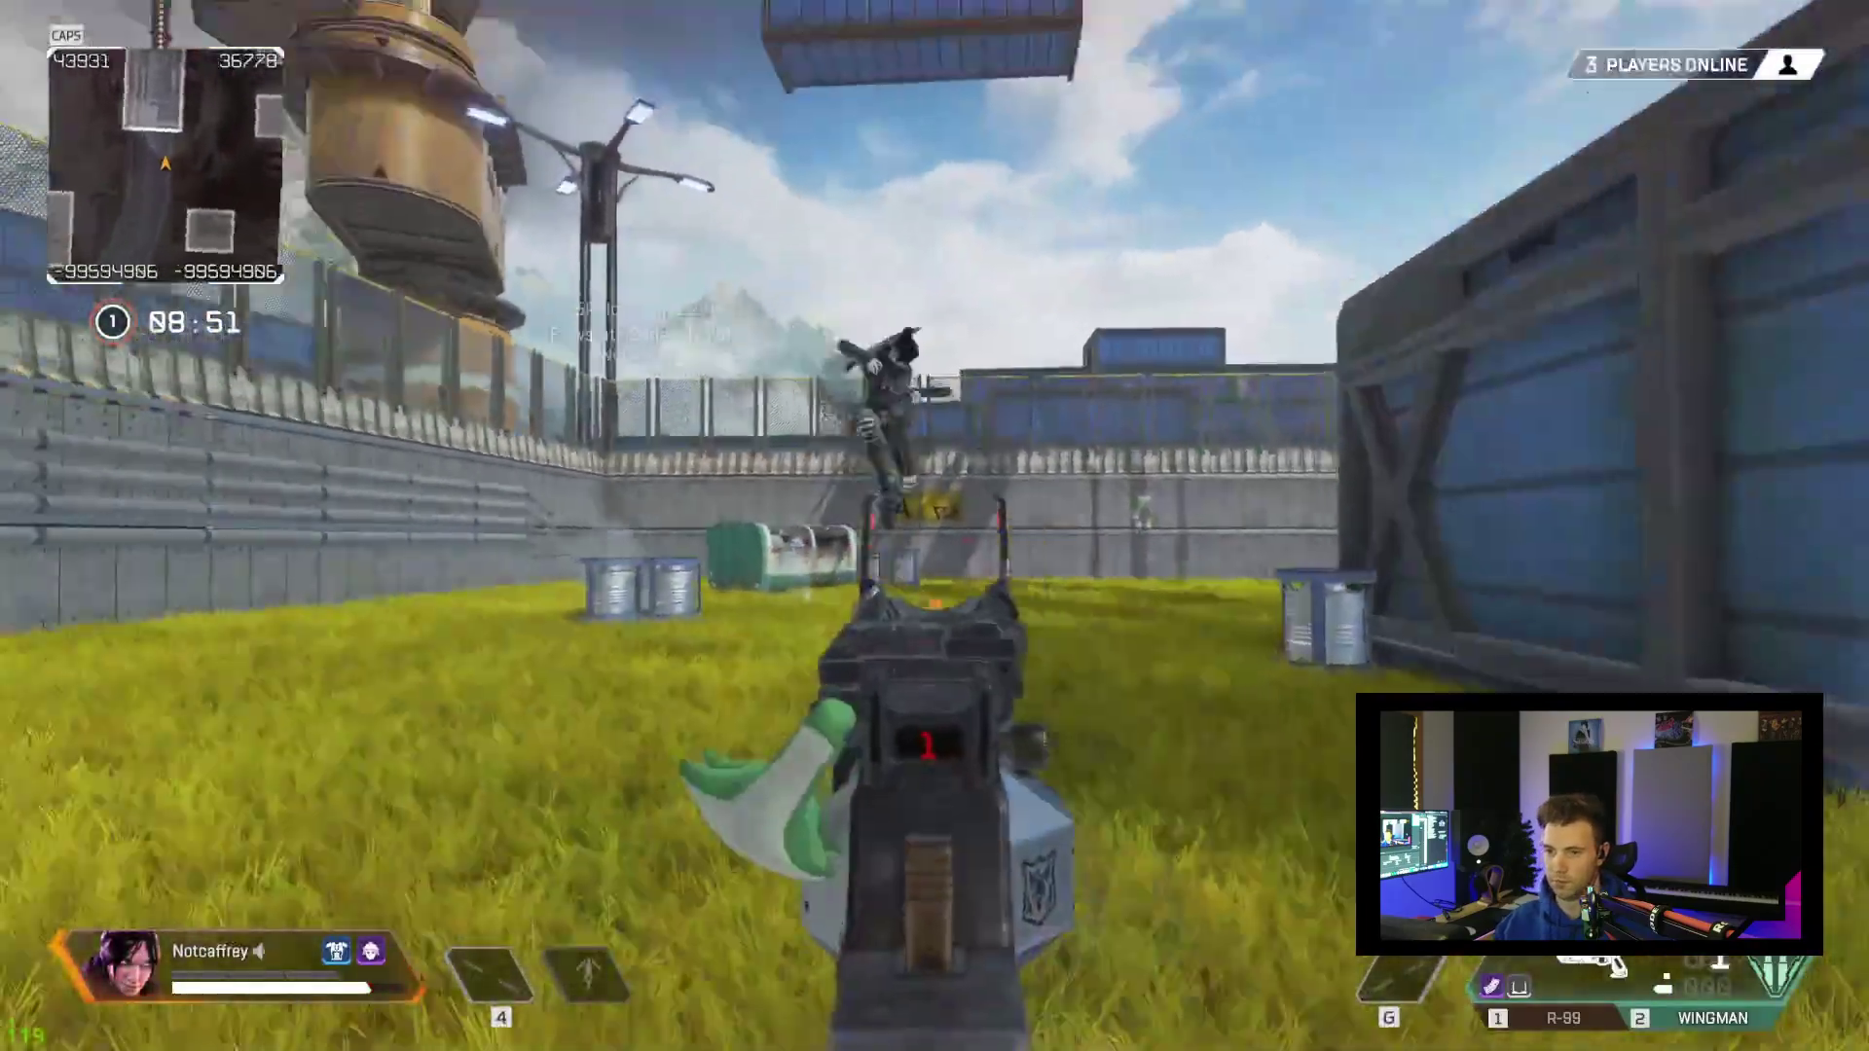
pyautogui.click(935, 525)
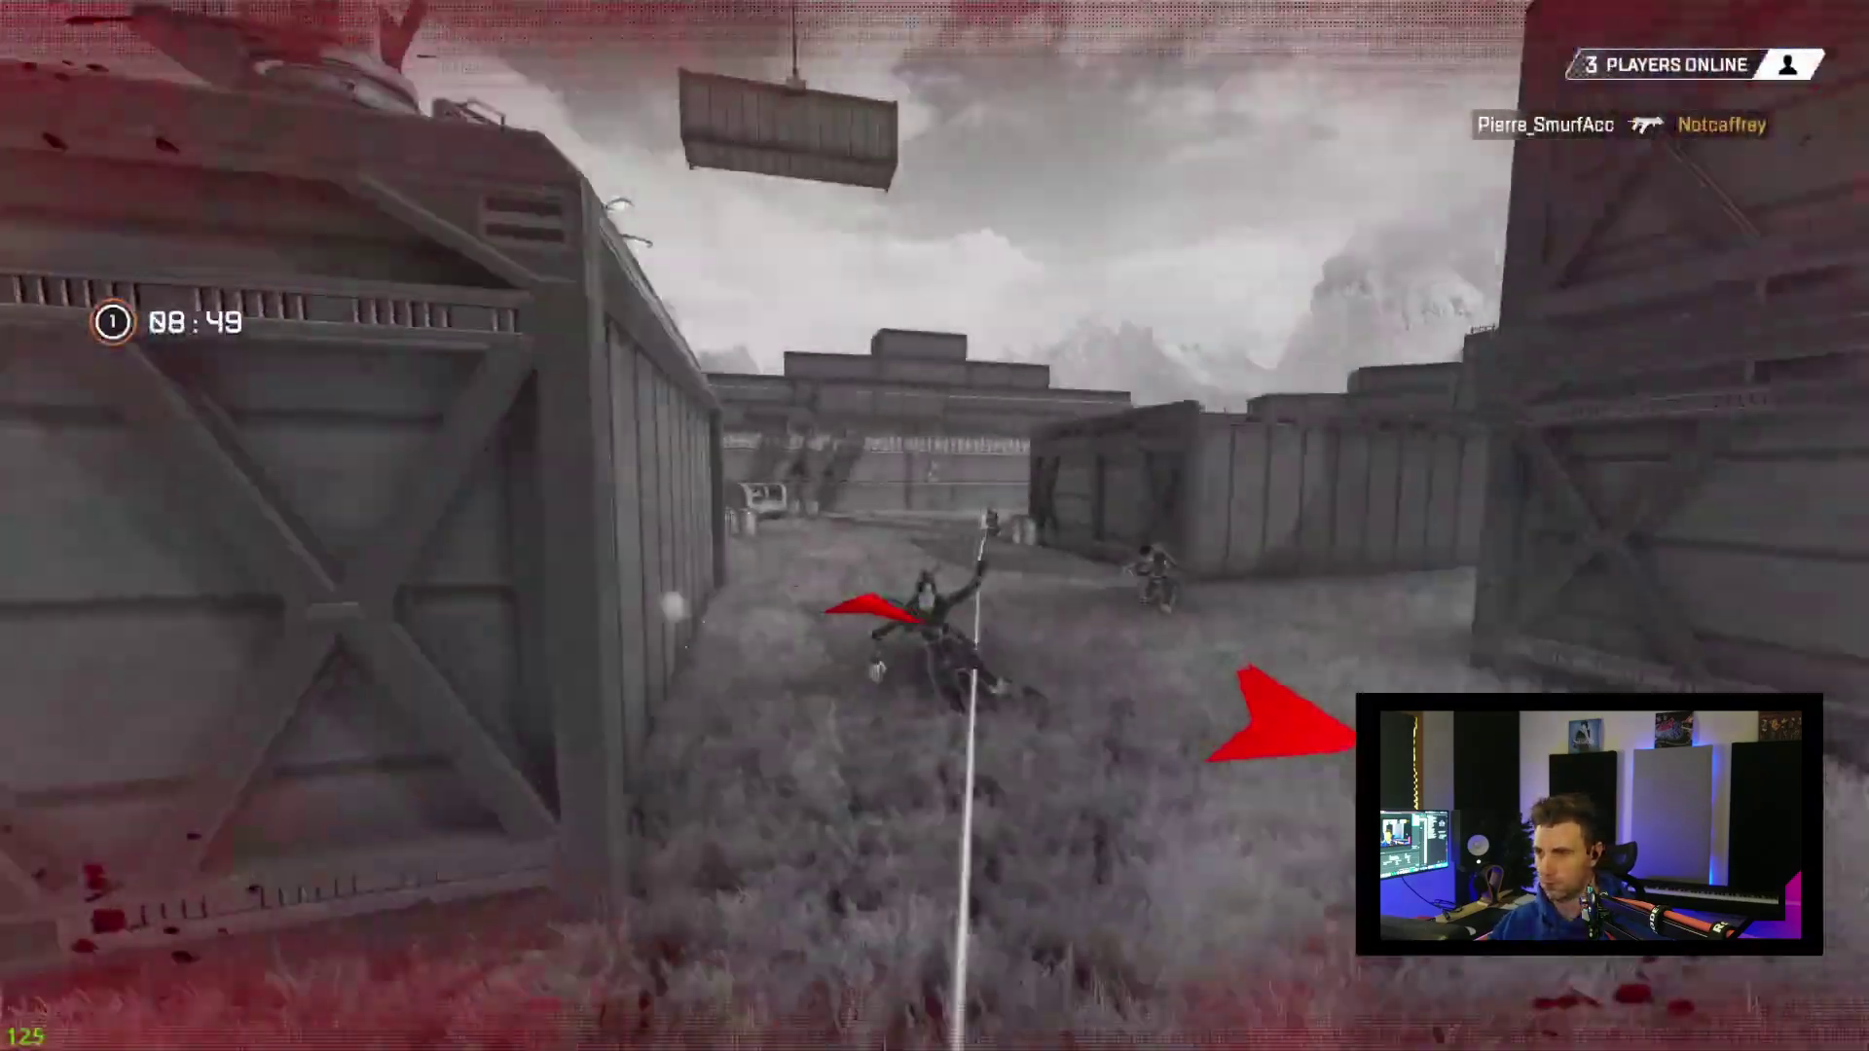